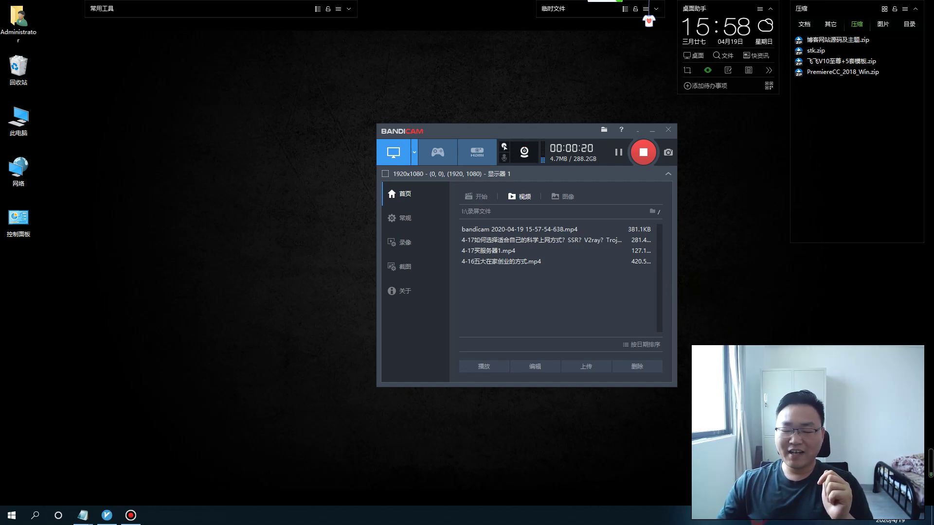
Step: Bring up the v2rayN client to show its server list, and minimize the window
{"action": "left_click", "coordinate": [875, 516]}
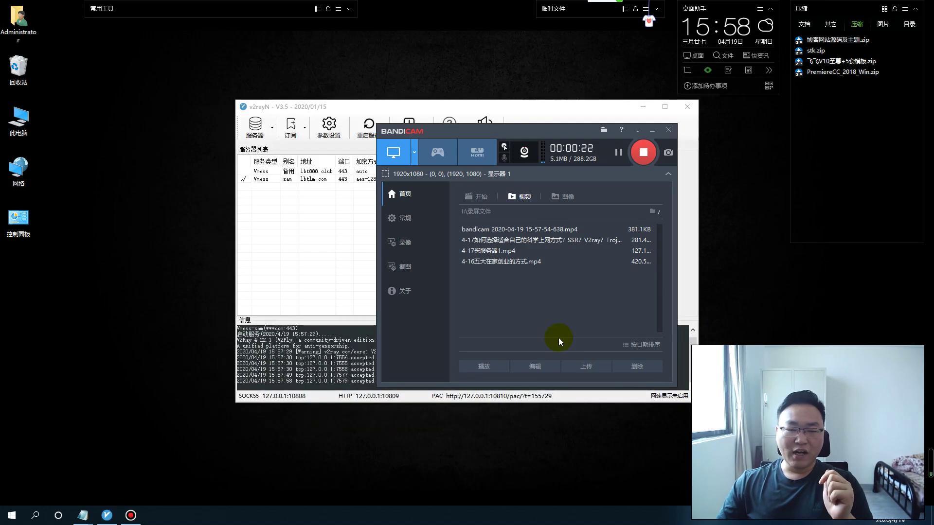
{"action": "left_click", "coordinate": [645, 107]}
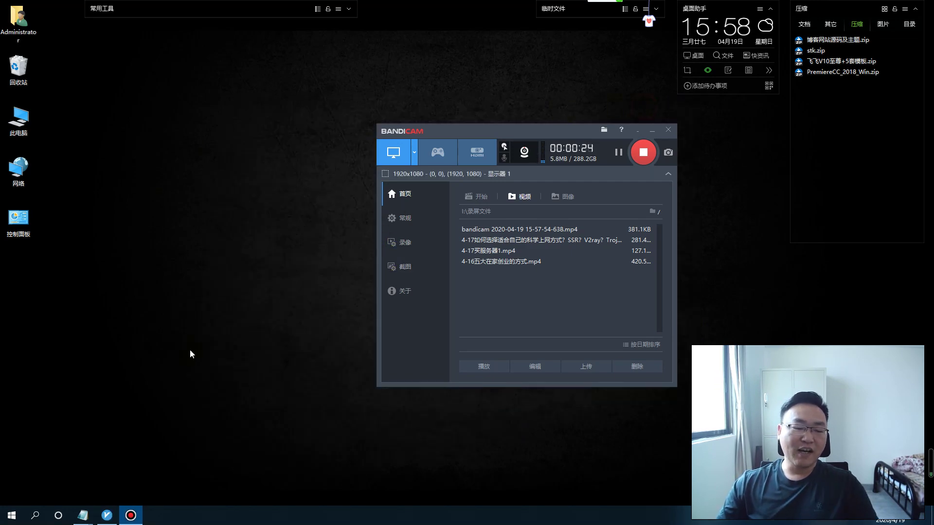
Step: Launch Chrome from the 常用工具 desktop group and open YouTube with the Bandicam window minimized
{"action": "left_click", "coordinate": [349, 9]}
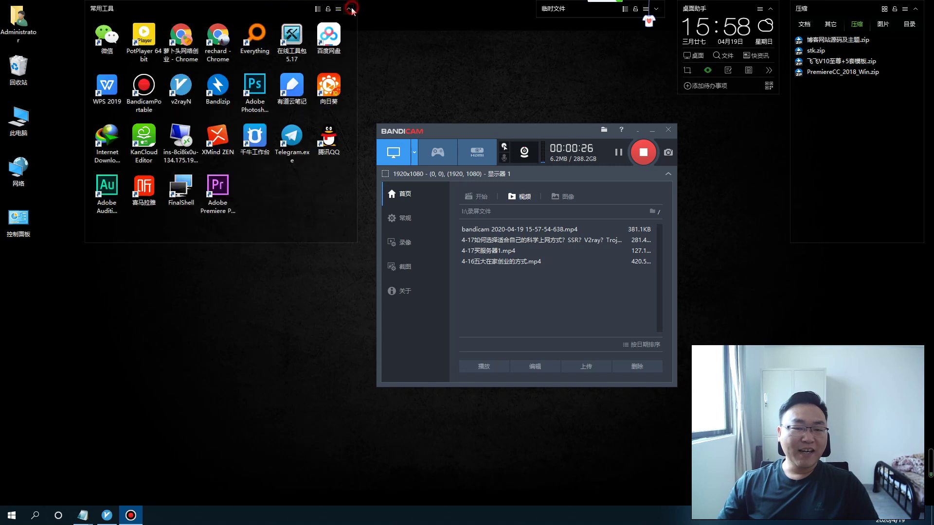
{"action": "double_click", "coordinate": [217, 37]}
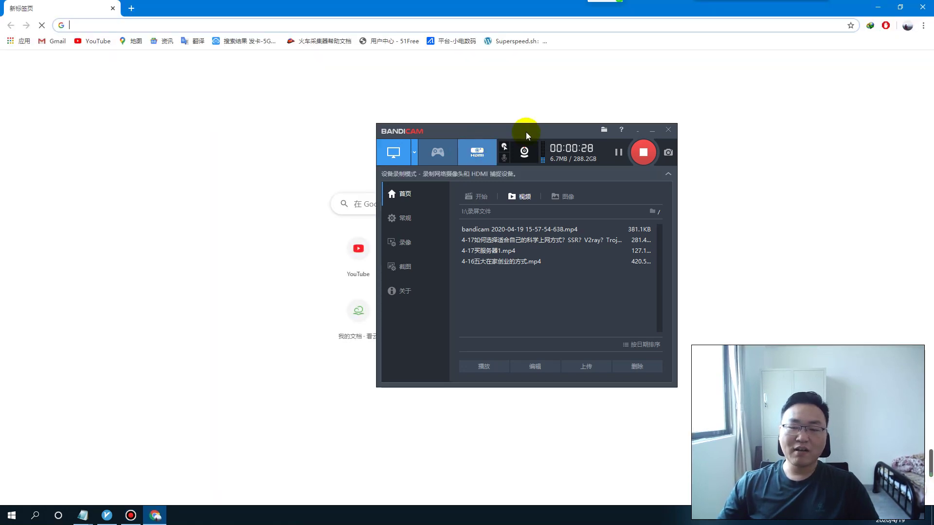
{"action": "left_click", "coordinate": [651, 131]}
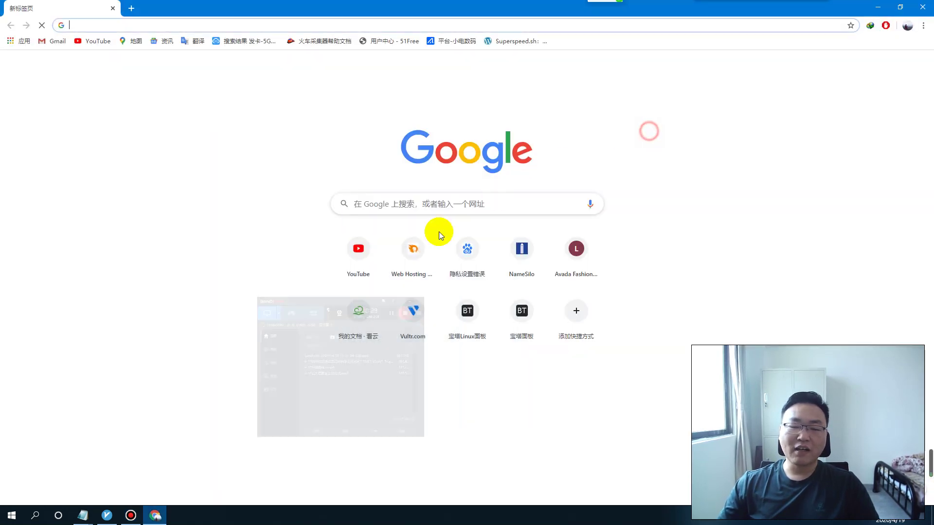
{"action": "left_click", "coordinate": [359, 247]}
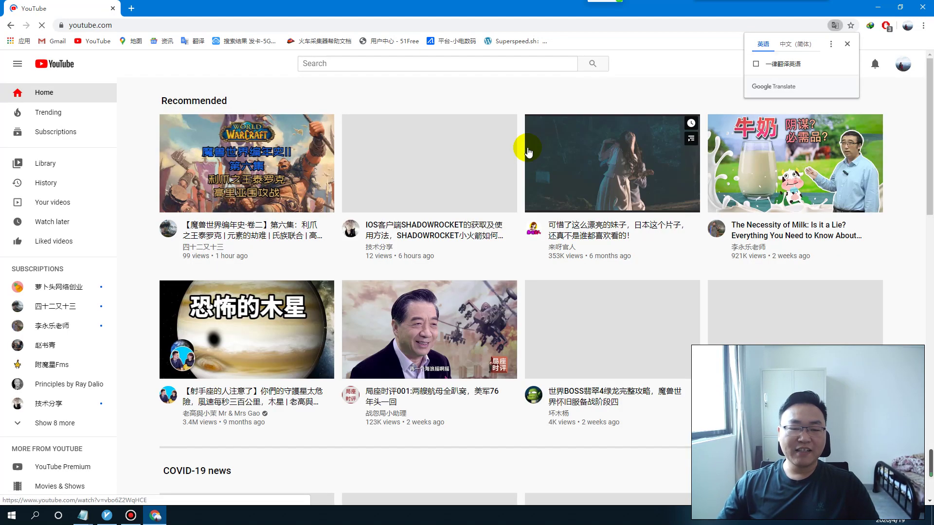
Step: Search YouTube for "4k" and open the "4K VIDEO ultrahd hdr sony 4K VIDEOS demo test" video
{"action": "left_click", "coordinate": [358, 67]}
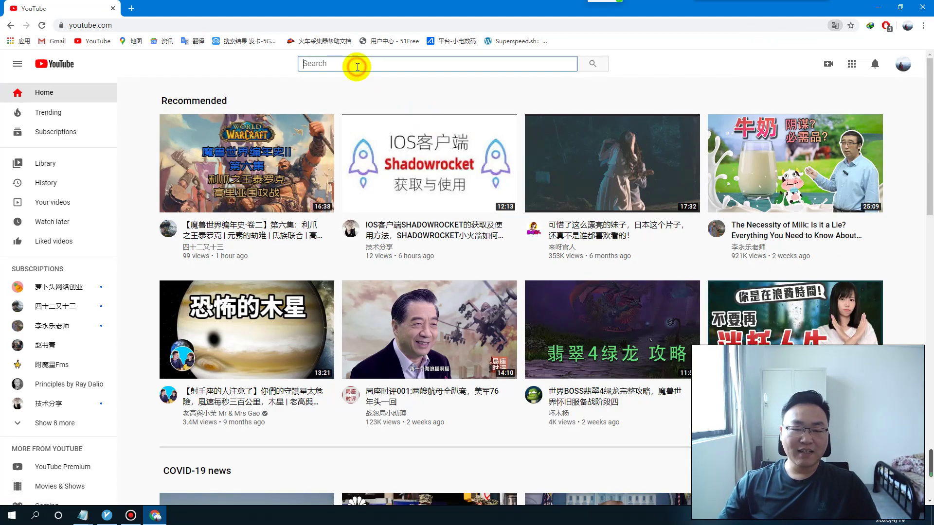
{"action": "type", "text": "4k"}
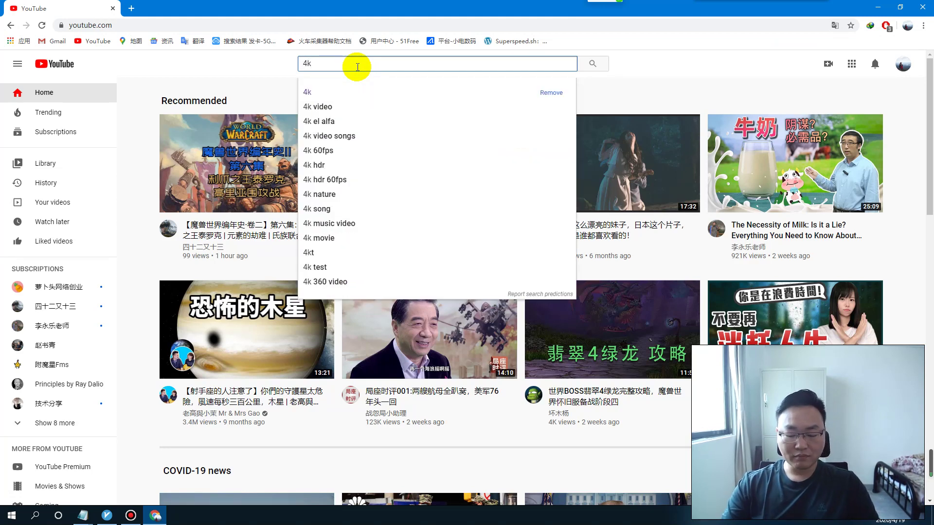
{"action": "key", "text": "Return"}
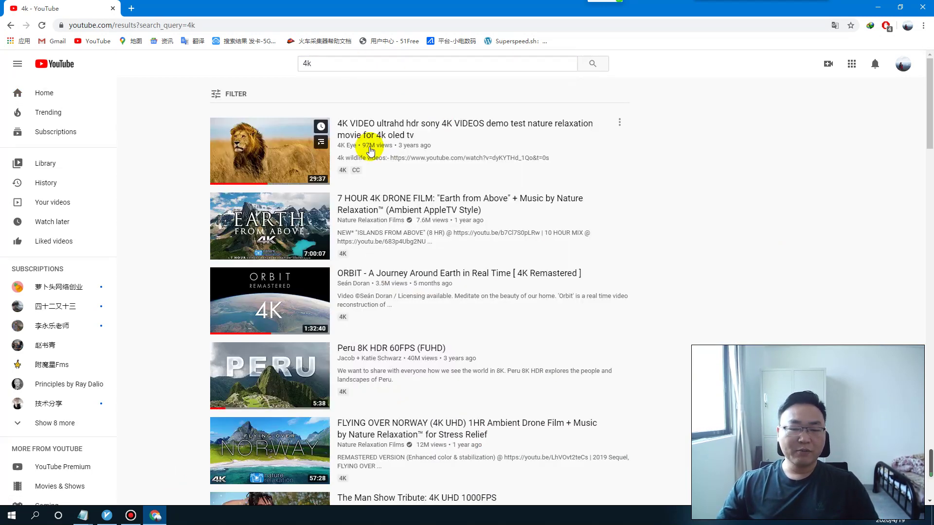
{"action": "left_click", "coordinate": [371, 151]}
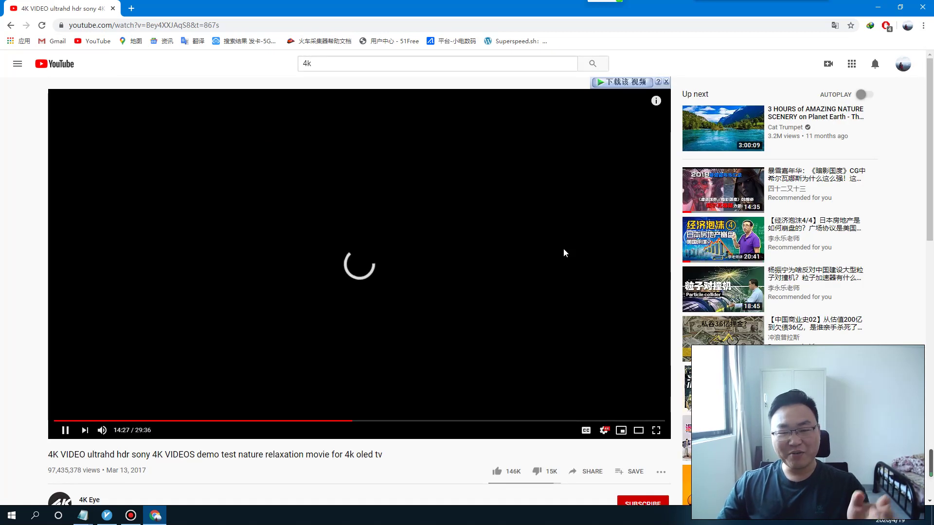
Step: Set the video's playback quality to 2160p 4K
{"action": "left_click", "coordinate": [604, 431]}
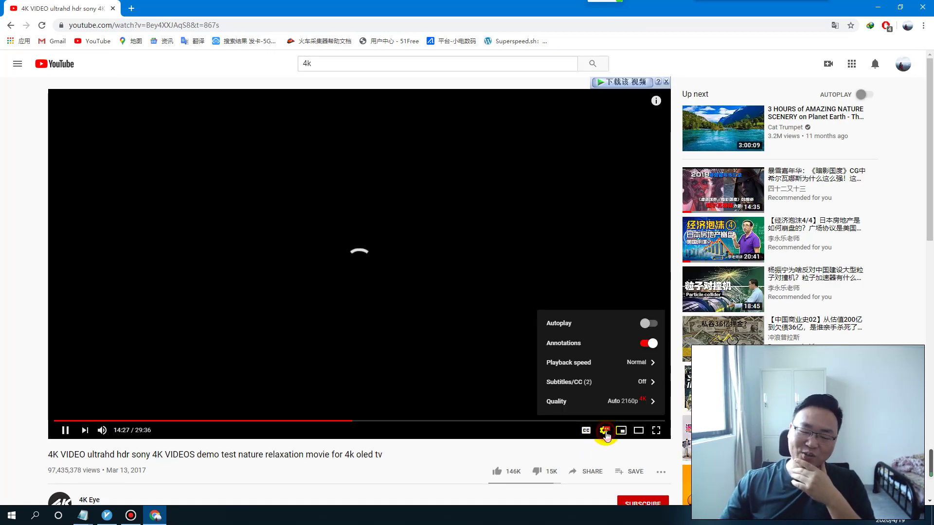
{"action": "left_click", "coordinate": [623, 404]}
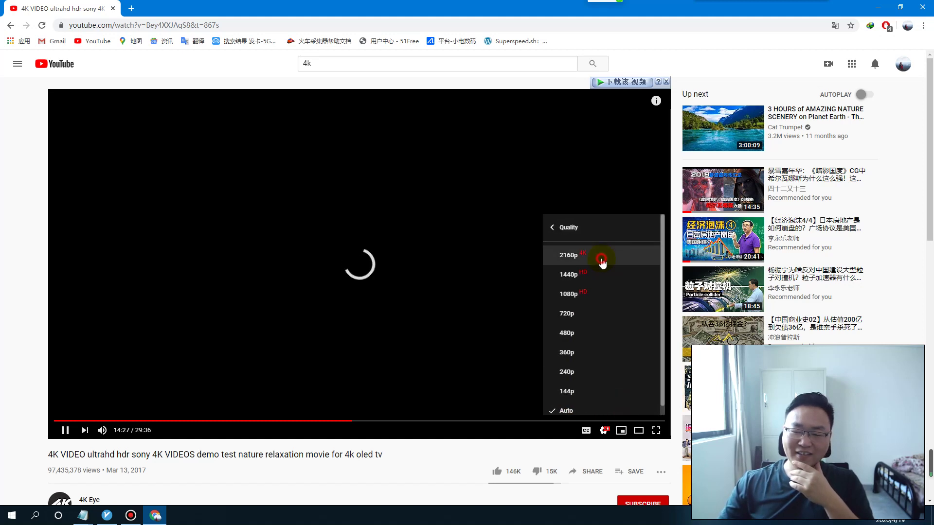
{"action": "left_click", "coordinate": [603, 259]}
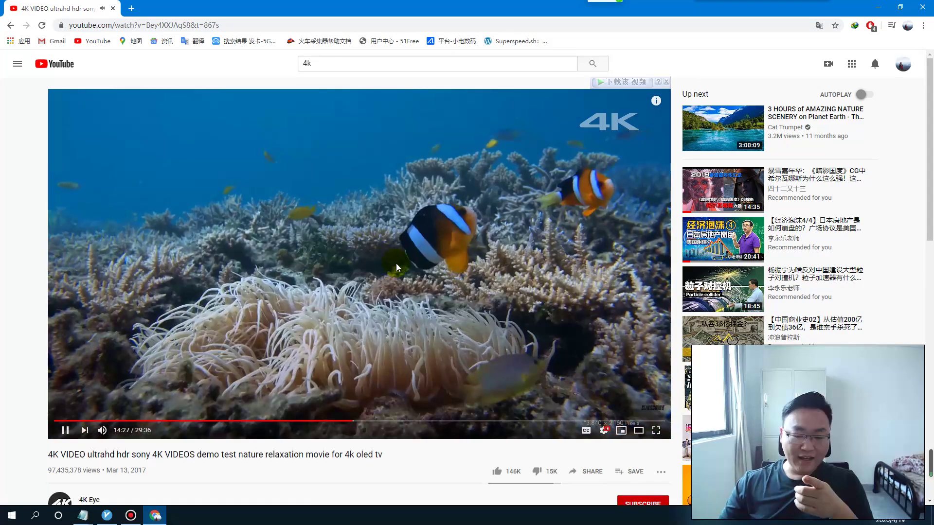
Step: Examine the connection speed in Stats for nerds with the video muted, and close the statistics and the browser
{"action": "right_click", "coordinate": [391, 249]}
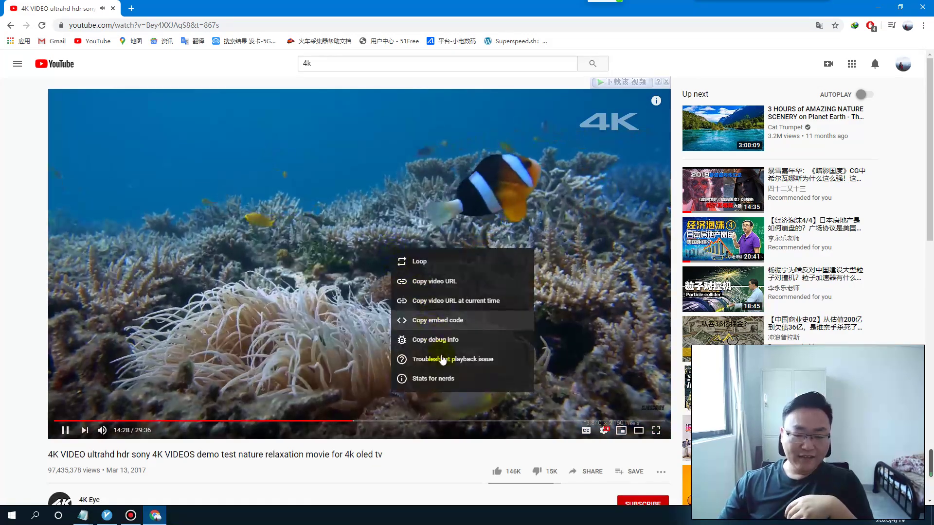
{"action": "left_click", "coordinate": [443, 377]}
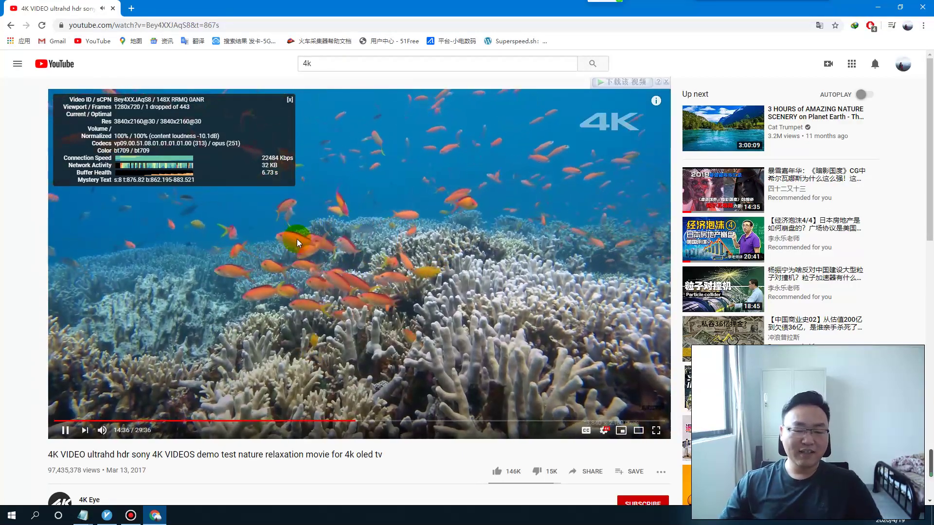
{"action": "left_click", "coordinate": [103, 431]}
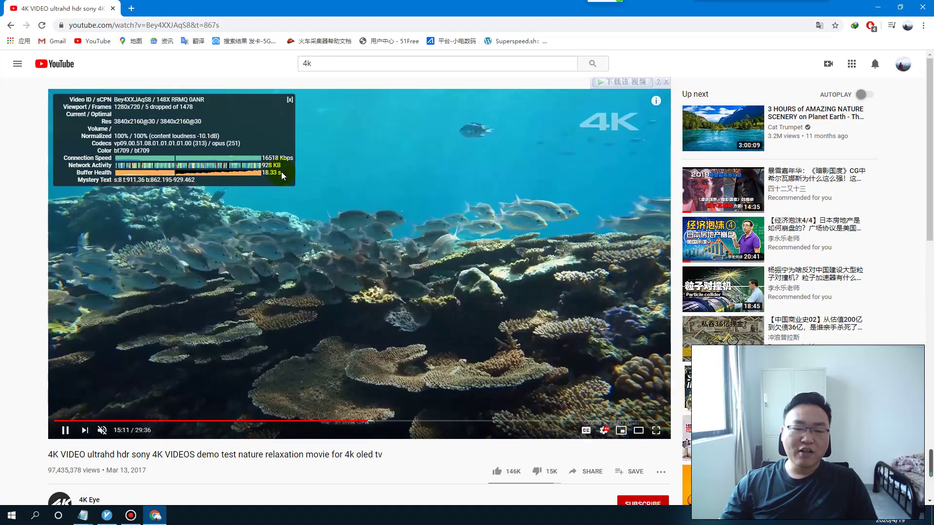
{"action": "mouse_move", "coordinate": [279, 173]}
{"action": "left_mouse_down"}
{"action": "mouse_move", "coordinate": [240, 165]}
{"action": "mouse_move", "coordinate": [413, 80]}
{"action": "mouse_move", "coordinate": [286, 83]}
{"action": "mouse_move", "coordinate": [290, 103]}
{"action": "left_mouse_up"}
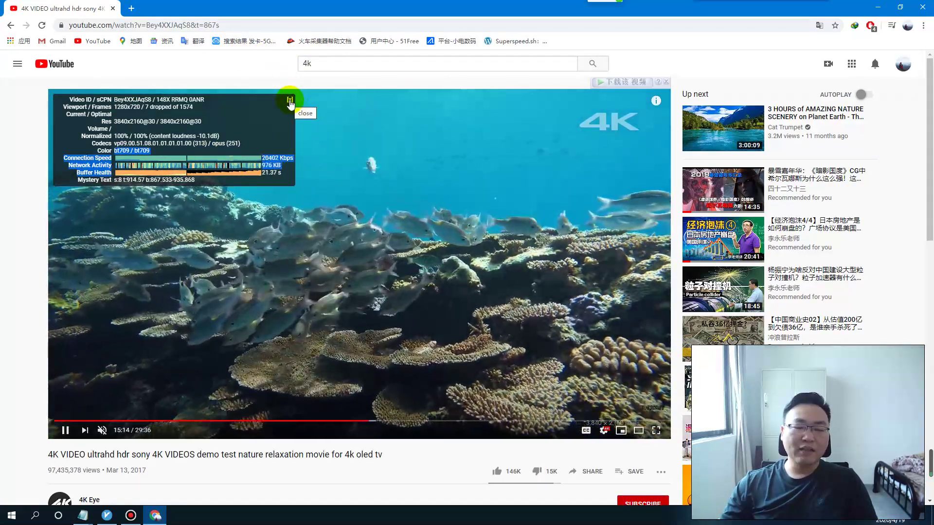
{"action": "left_click", "coordinate": [290, 101]}
{"action": "key", "text": "alt+F4"}
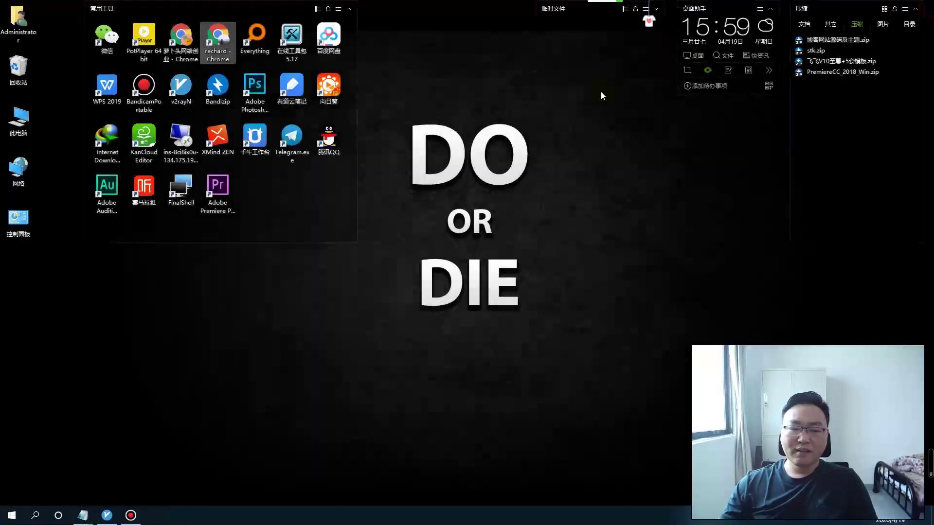
{"action": "right_click", "coordinate": [591, 204]}
{"action": "left_click", "coordinate": [626, 240]}
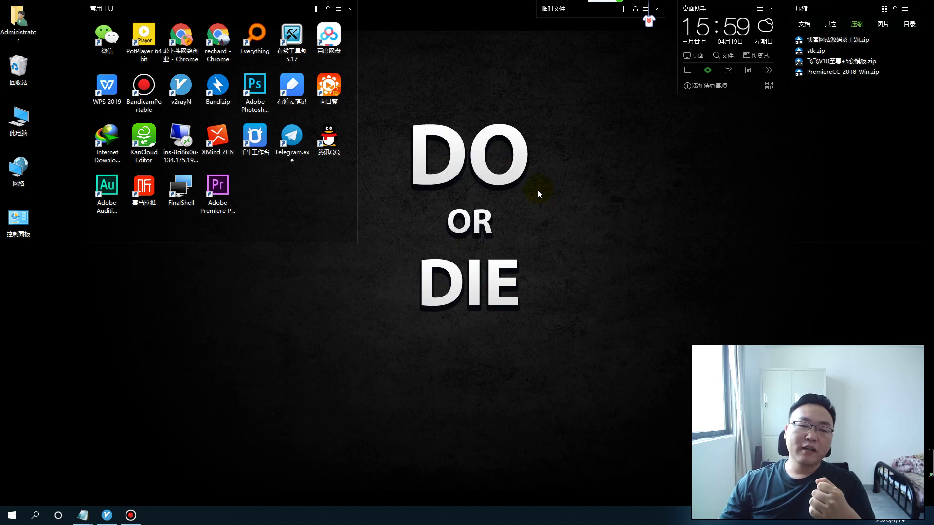
Step: Relaunch Chrome and open the HostDare website from the new-tab shortcuts
{"action": "double_click", "coordinate": [218, 37]}
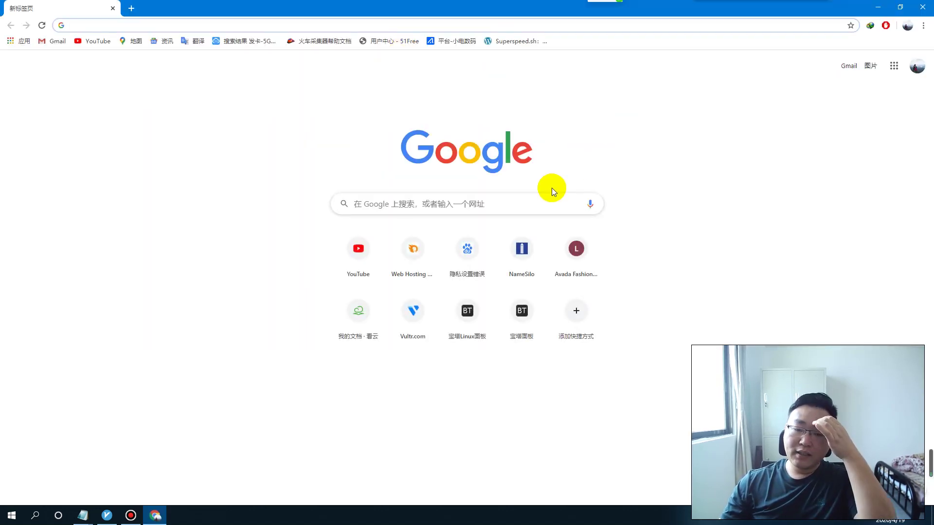
{"action": "left_click", "coordinate": [411, 248]}
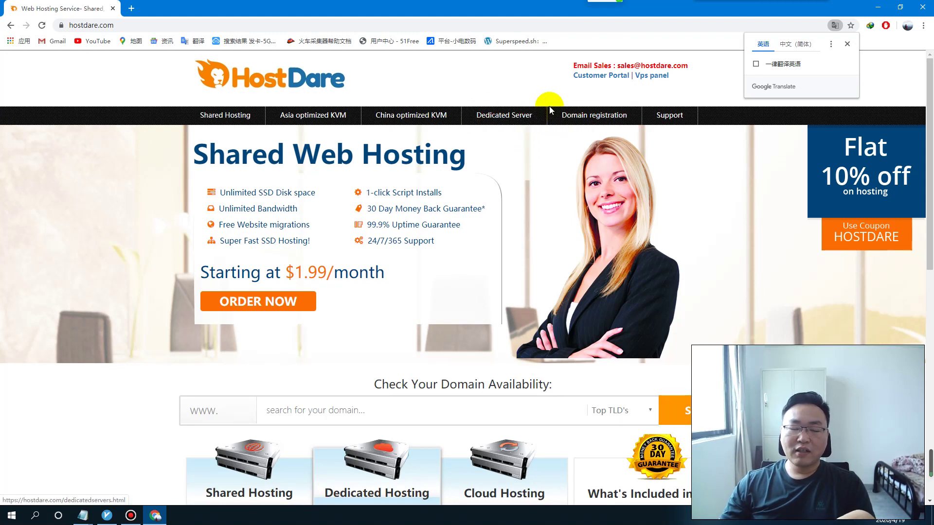
Step: Open the 4-18 V2Ray installation video on the 萝卜头网络创业 YouTube channel and expand its description
{"action": "left_click", "coordinate": [89, 43]}
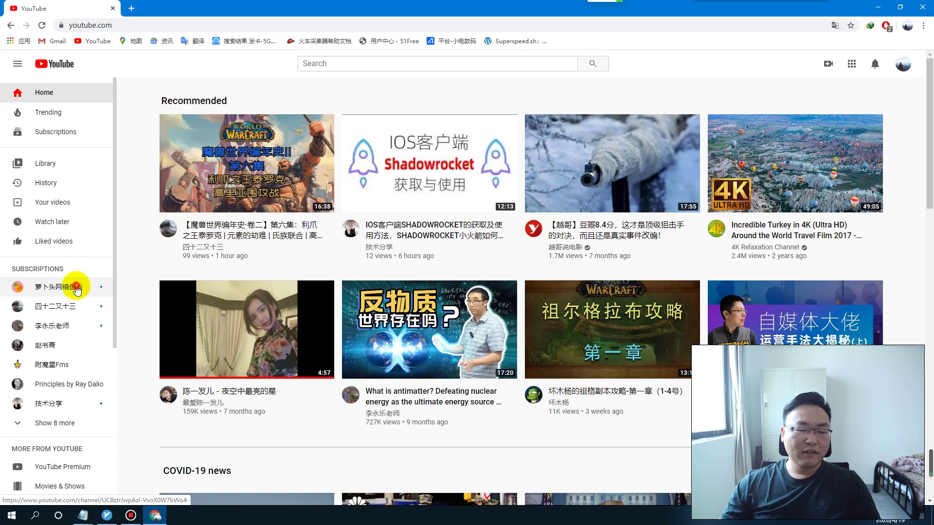
{"action": "left_click", "coordinate": [75, 288]}
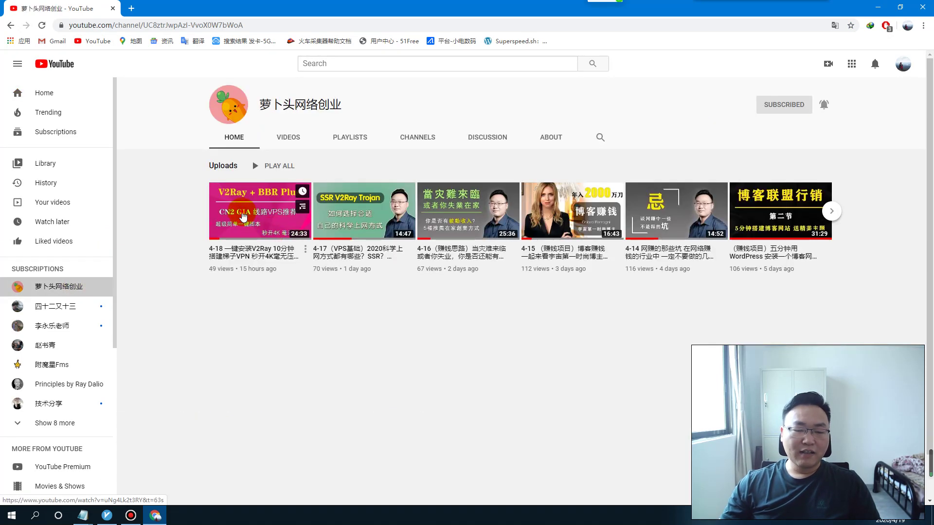
{"action": "left_click", "coordinate": [244, 214]}
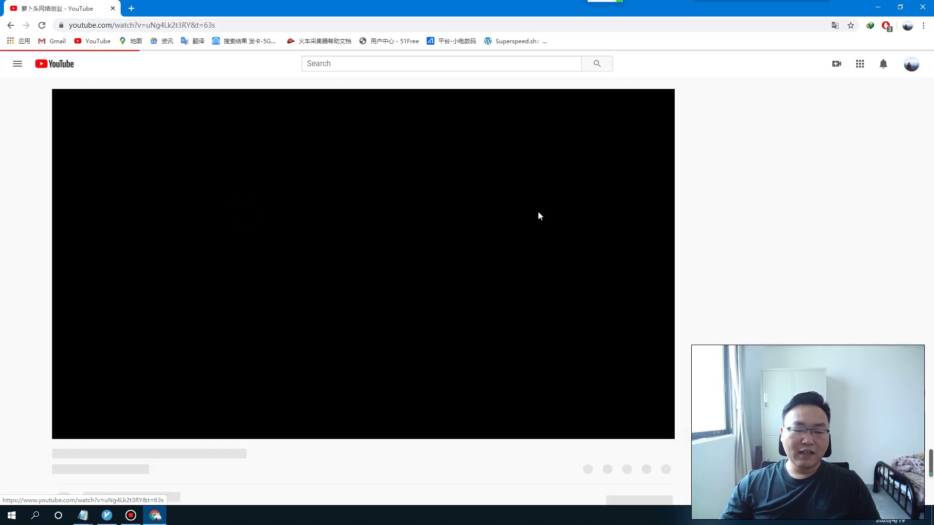
{"action": "scroll", "coordinate": [468, 287], "scroll_direction": "down", "scroll_amount": 5}
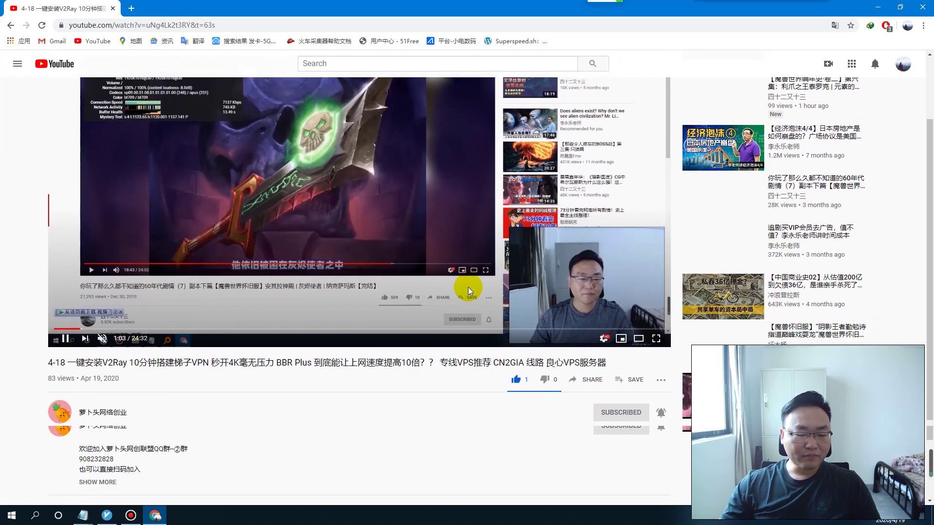
{"action": "left_click", "coordinate": [105, 305]}
{"action": "scroll", "coordinate": [217, 292], "scroll_direction": "down", "scroll_amount": 1}
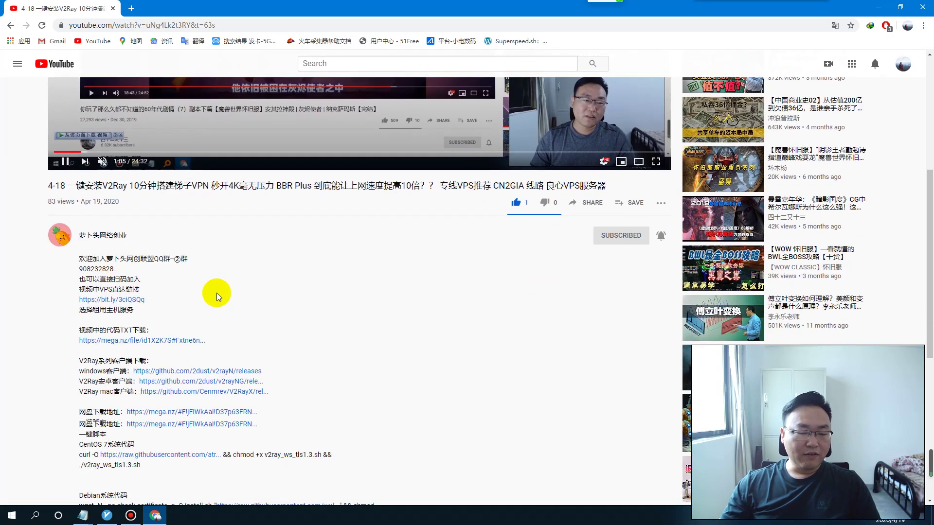
Step: Follow the VPS link in the video description and open HostDare's 租用主機服務 page with the Premium China Optimized KVM VPS plans
{"action": "left_click", "coordinate": [119, 265]}
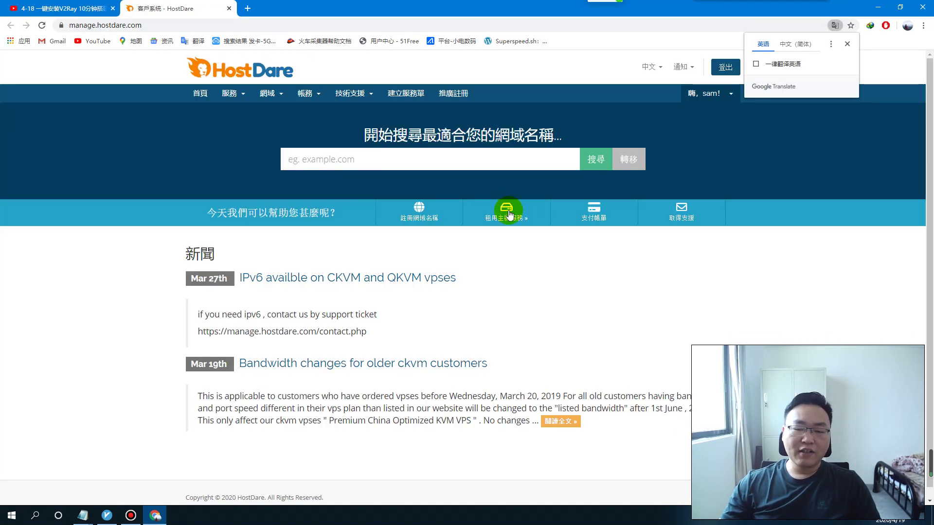
{"action": "left_click", "coordinate": [511, 216]}
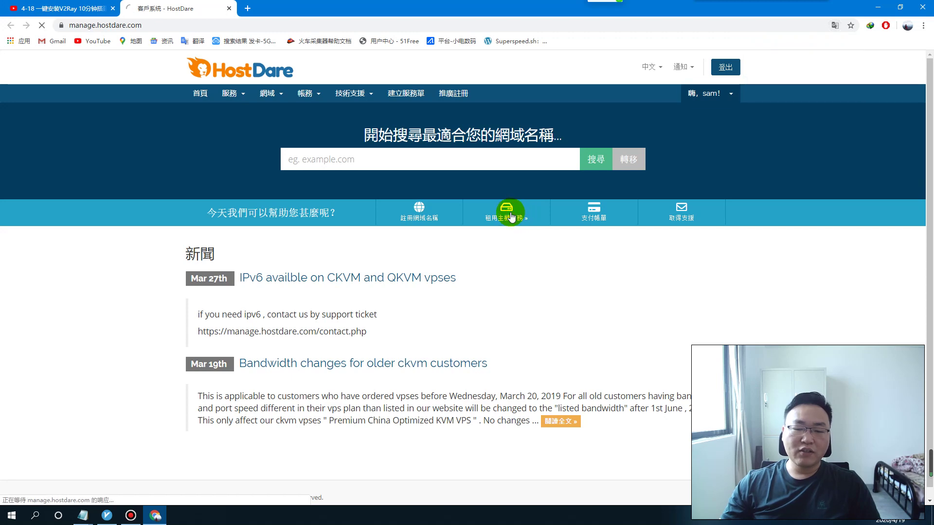
{"action": "left_click", "coordinate": [728, 98]}
{"action": "left_click", "coordinate": [623, 101]}
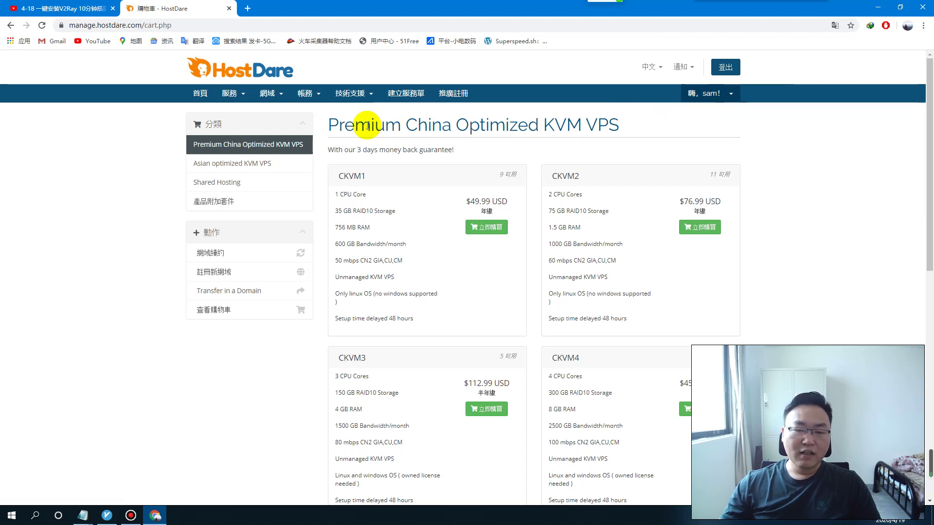
Step: Open the CKVM2 service from 我的產品 & 服務 and bring up its VPS management section
{"action": "left_click", "coordinate": [200, 93]}
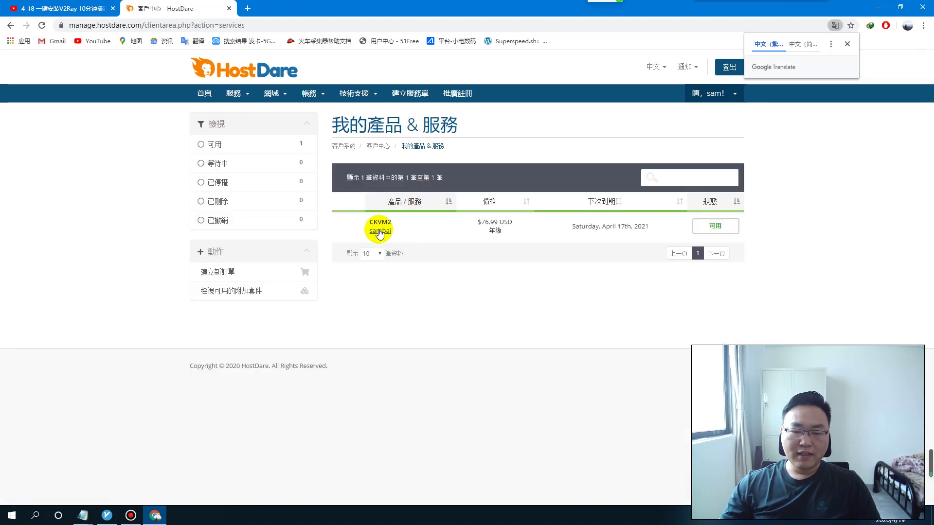
{"action": "left_click", "coordinate": [377, 227]}
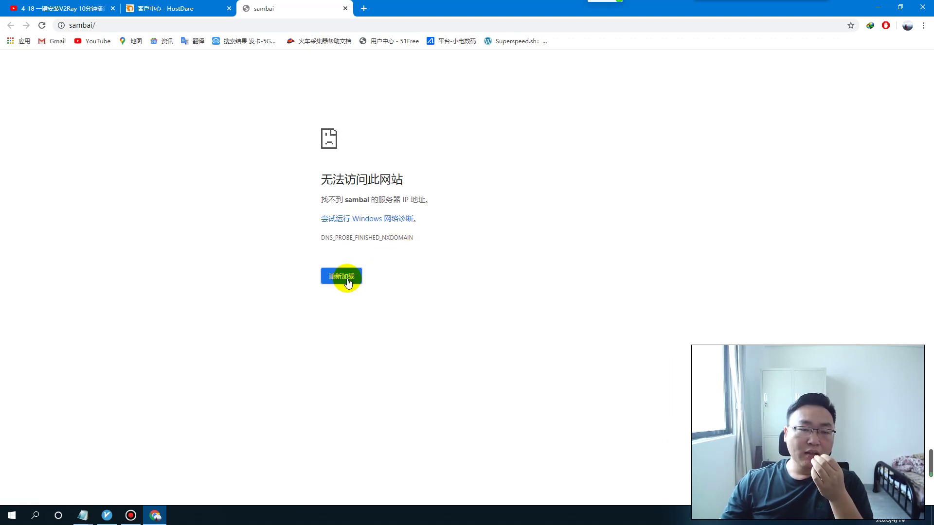
{"action": "left_click", "coordinate": [345, 9]}
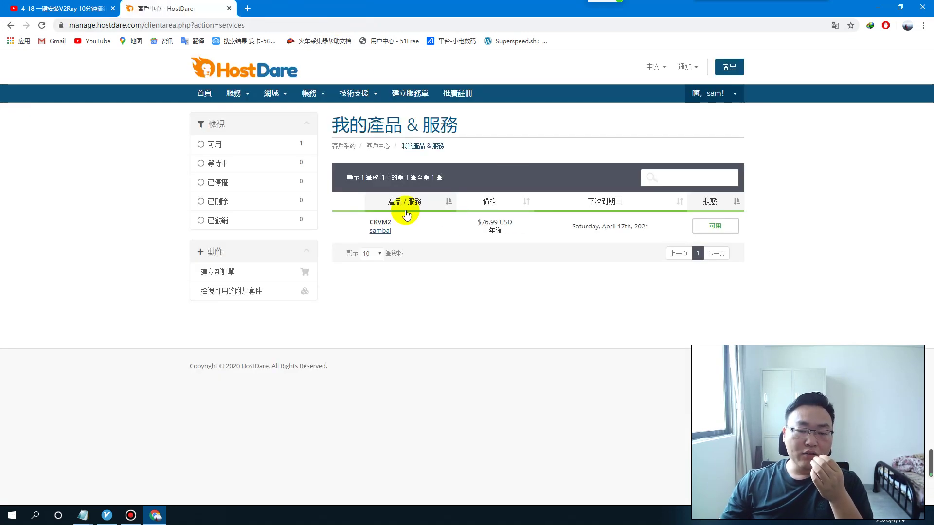
{"action": "left_click", "coordinate": [378, 223]}
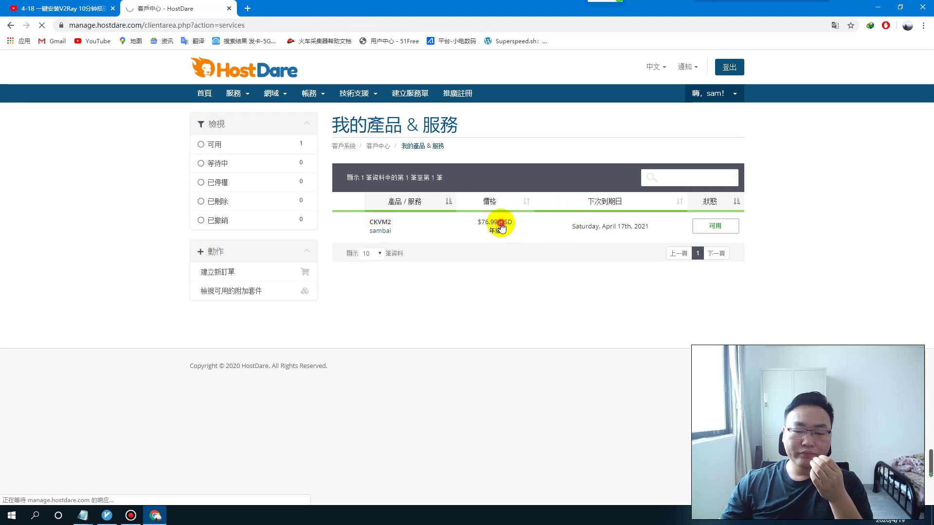
{"action": "scroll", "coordinate": [613, 243], "scroll_direction": "down", "scroll_amount": 2}
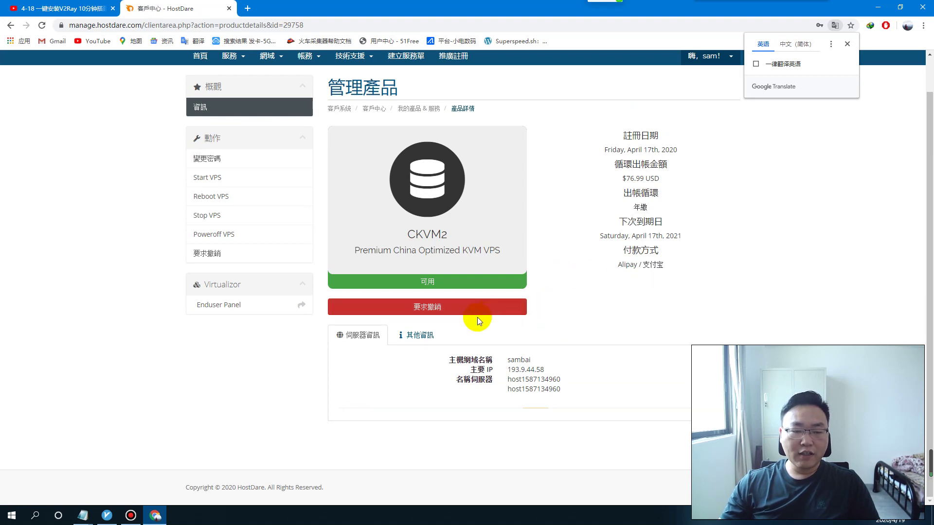
{"action": "scroll", "coordinate": [606, 267], "scroll_direction": "down", "scroll_amount": 4}
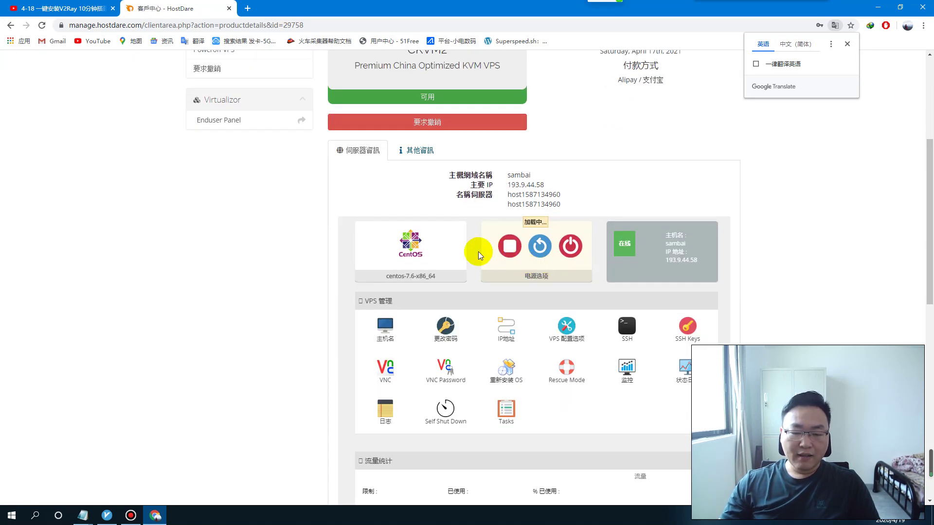
Step: Open the 重新安装 OS dialog for the CKVM2 VPS and select the centos-7.7-x86_64 image
{"action": "scroll", "coordinate": [643, 246], "scroll_direction": "down", "scroll_amount": 2}
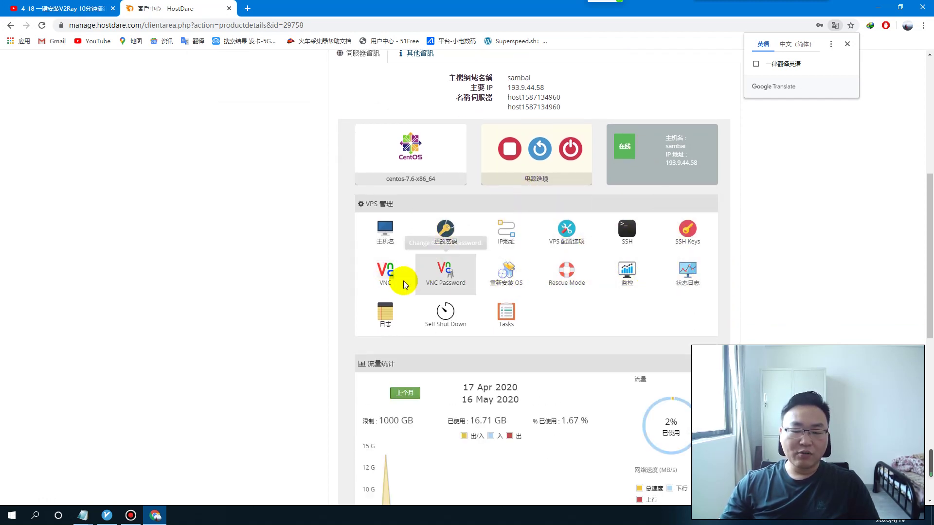
{"action": "scroll", "coordinate": [577, 292], "scroll_direction": "down", "scroll_amount": 5}
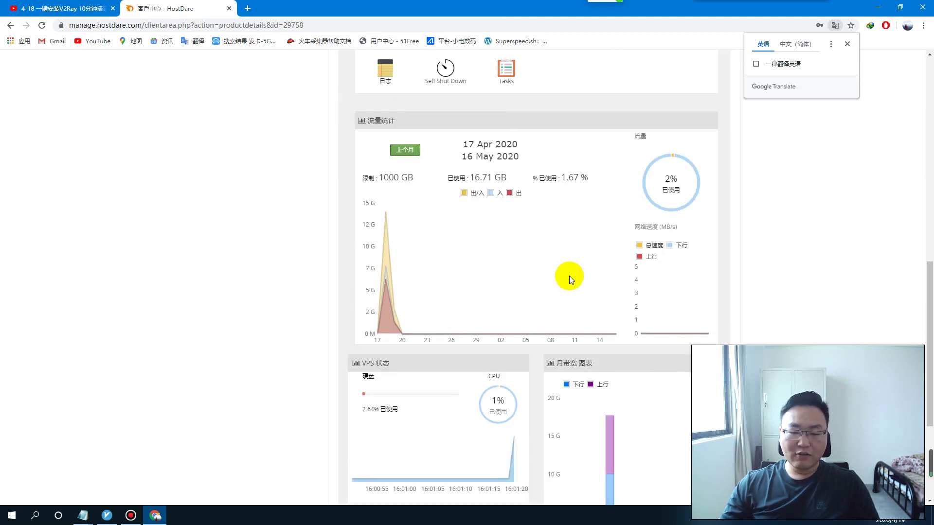
{"action": "scroll", "coordinate": [567, 273], "scroll_direction": "up", "scroll_amount": 2}
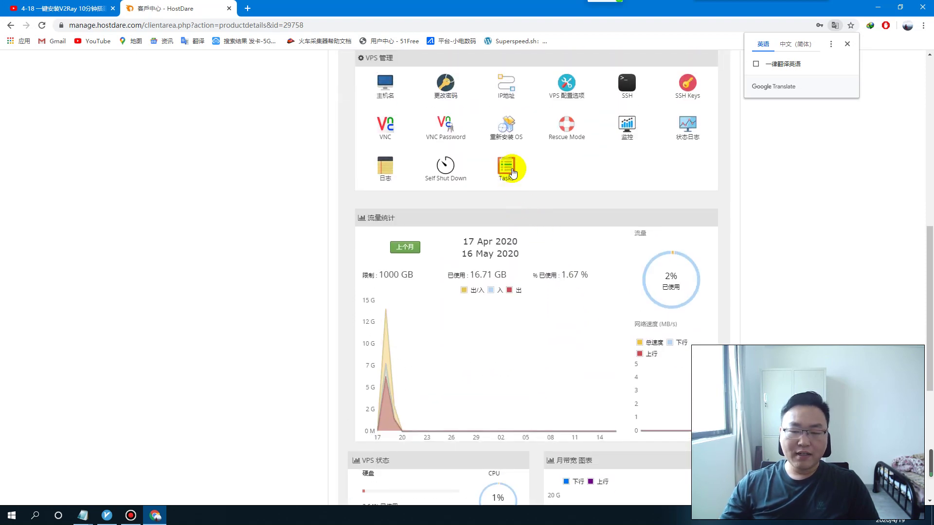
{"action": "left_click", "coordinate": [508, 127]}
{"action": "scroll", "coordinate": [535, 231], "scroll_direction": "up", "scroll_amount": 3}
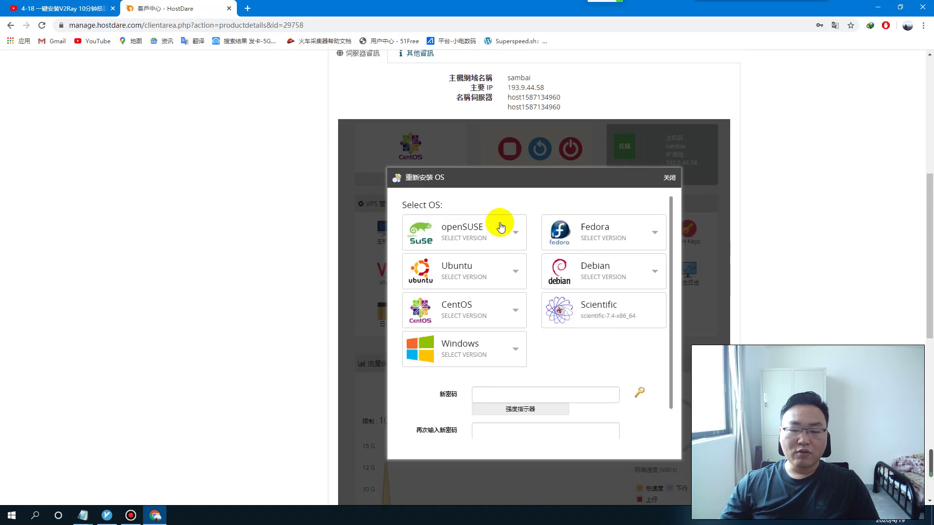
{"action": "left_click", "coordinate": [513, 311]}
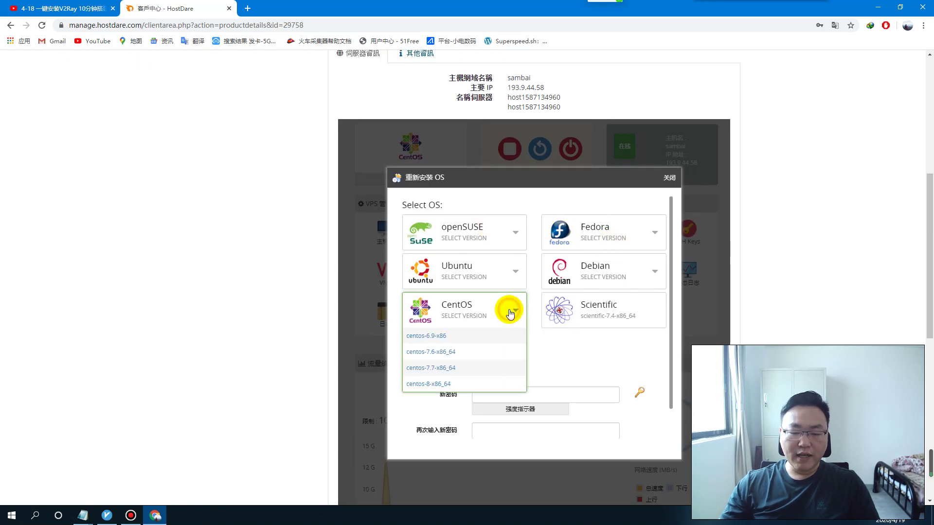
{"action": "scroll", "coordinate": [492, 307], "scroll_direction": "down", "scroll_amount": 1}
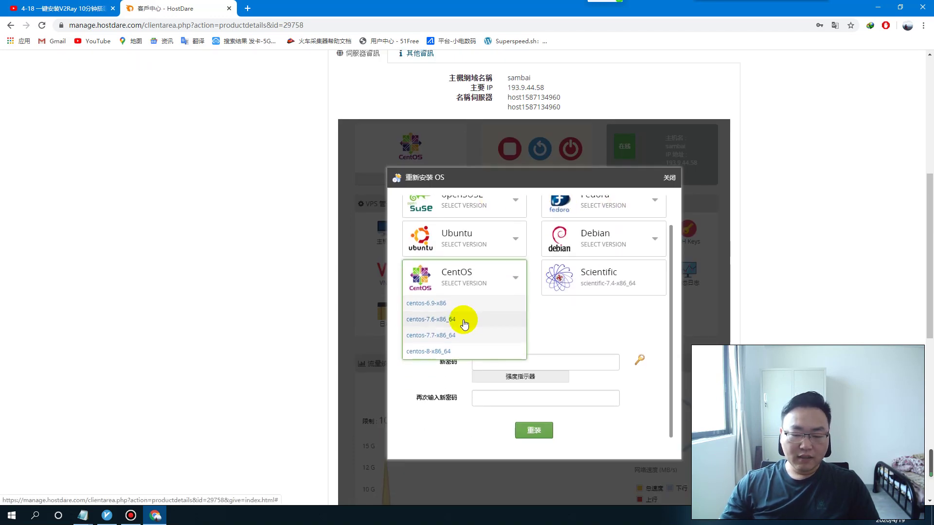
{"action": "left_click", "coordinate": [461, 336]}
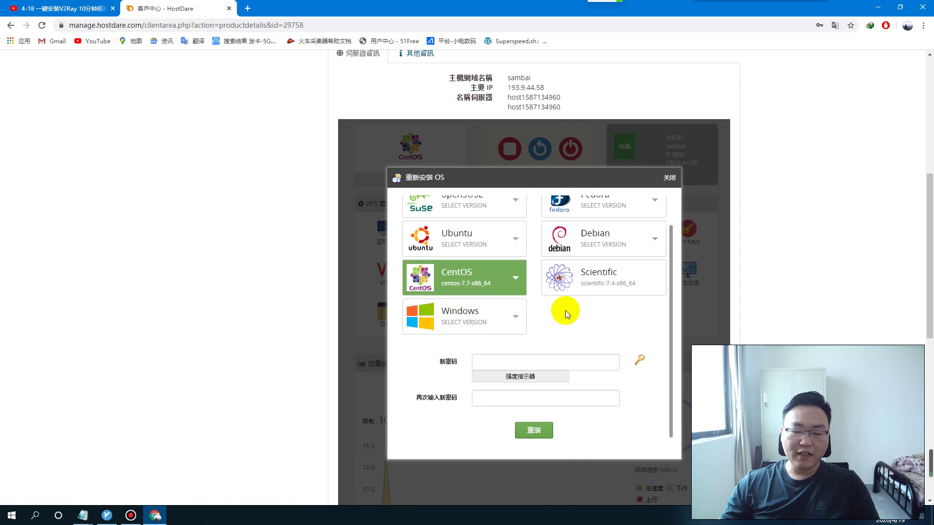
Step: Enter the new root password for the reinstall and repeat it in the confirmation field
{"action": "left_click", "coordinate": [533, 363]}
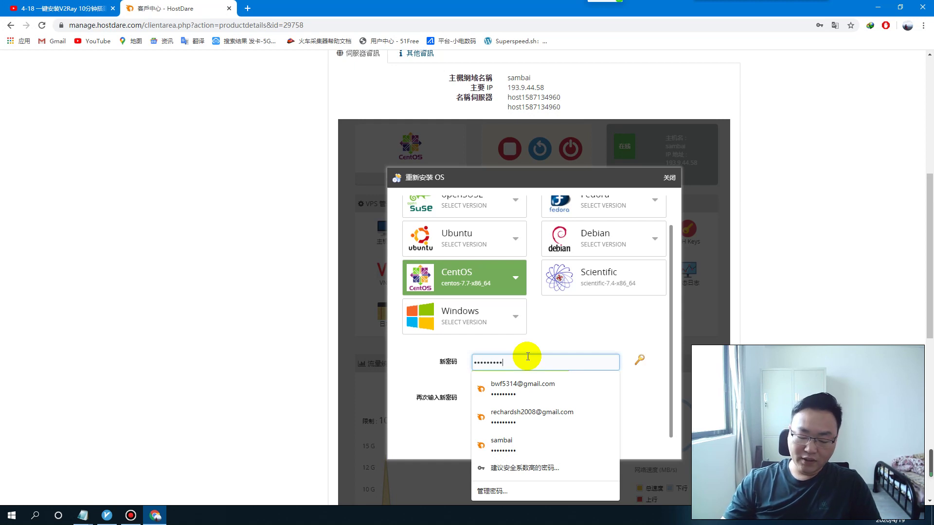
{"action": "key", "text": "Tab"}
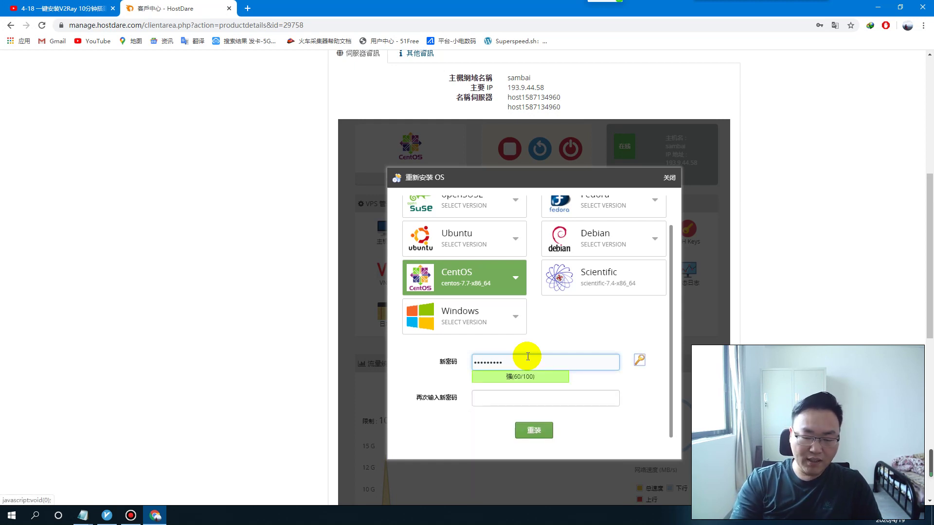
{"action": "left_click_drag", "start_coordinate": [515, 360], "coordinate": [468, 363]}
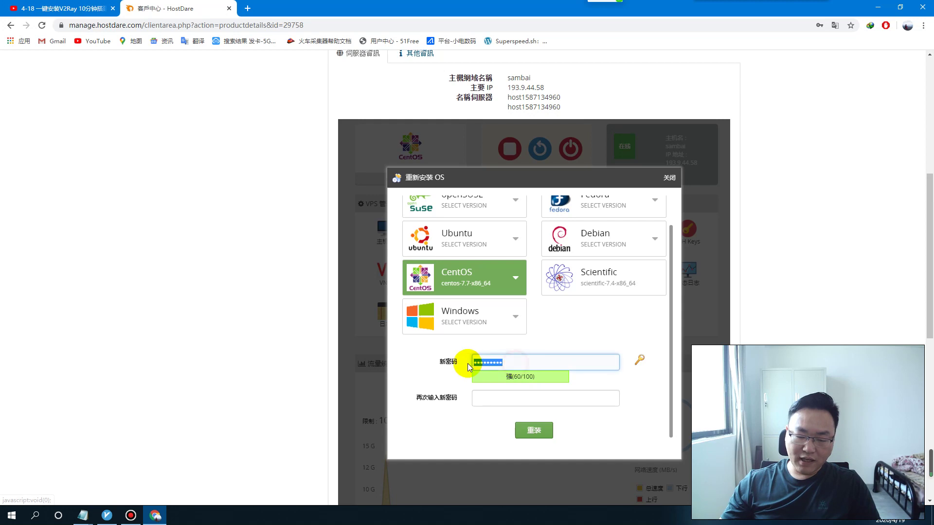
{"action": "type", "text": "•••••••••"}
{"action": "key", "text": "Tab"}
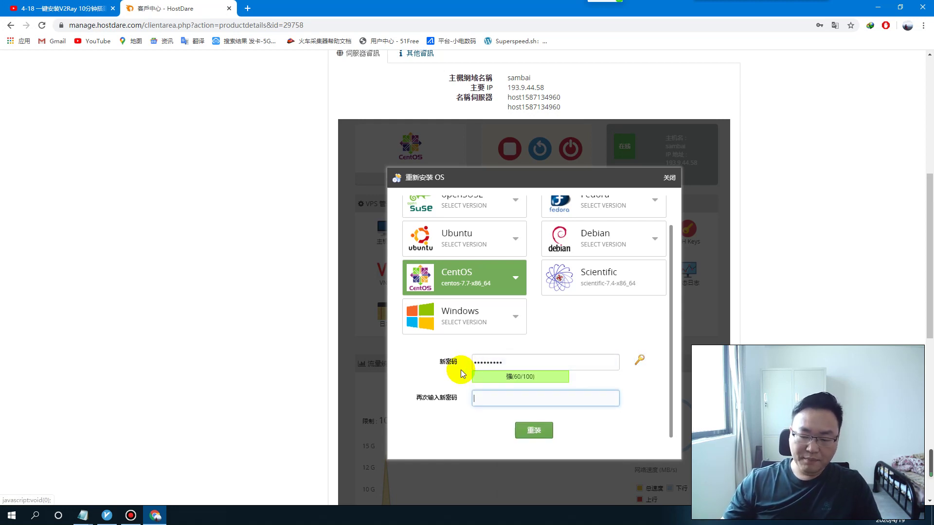
{"action": "type", "text": "•••••••••"}
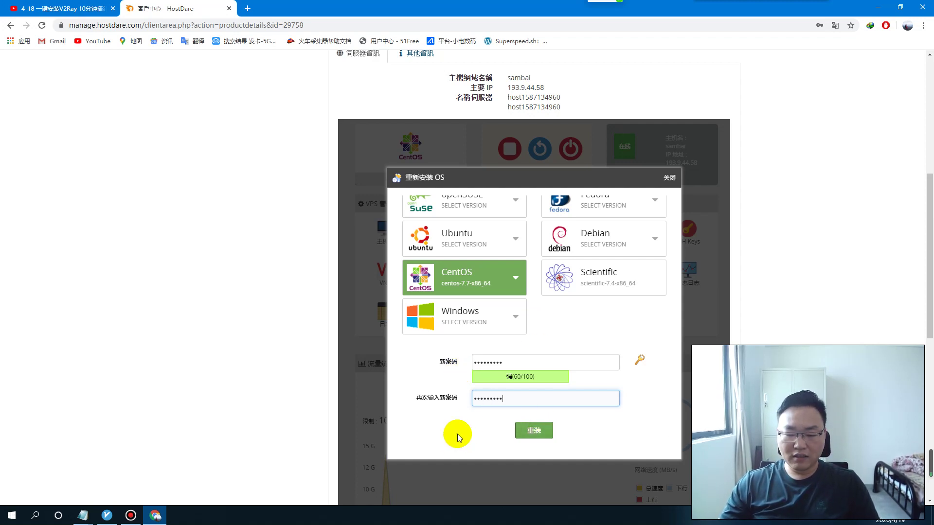
Step: Start the OS reinstall, agree to rebuilding the VPS with data loss, and dismiss the start notice
{"action": "left_click", "coordinate": [541, 431]}
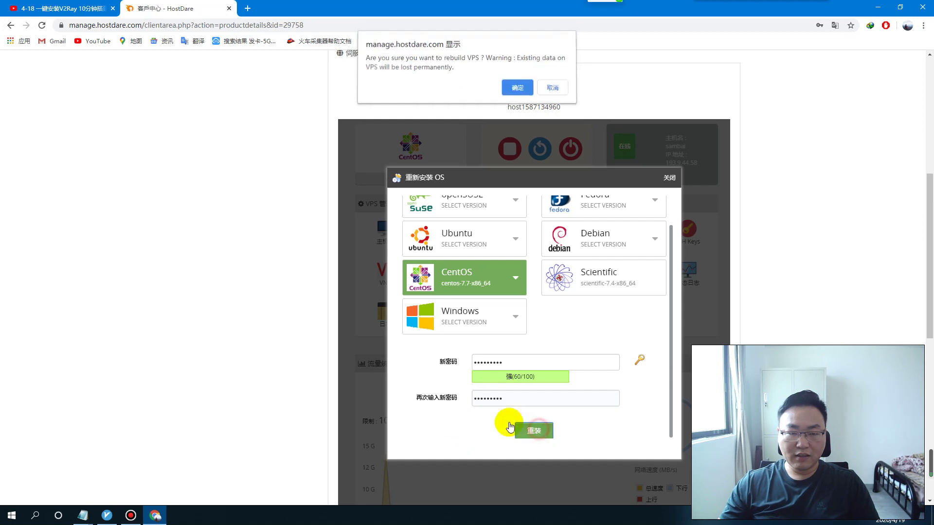
{"action": "left_click", "coordinate": [517, 86]}
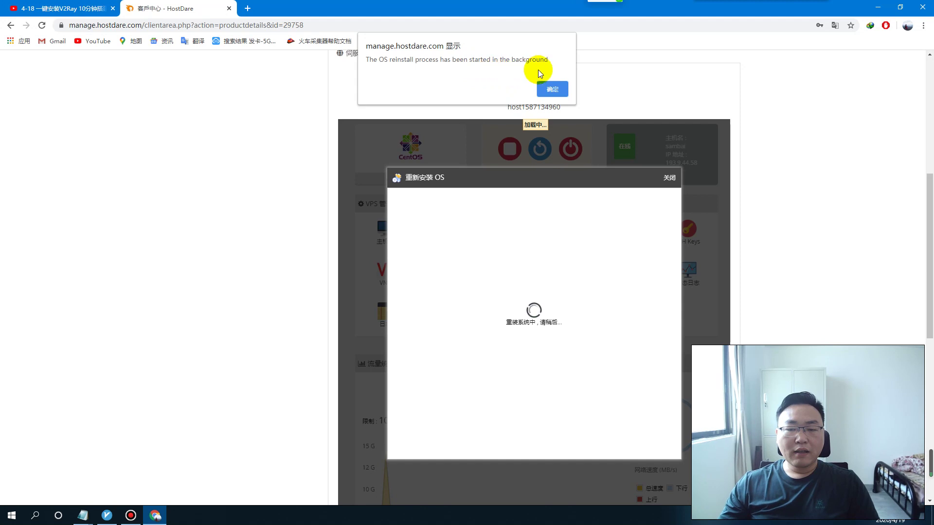
{"action": "left_click", "coordinate": [553, 90]}
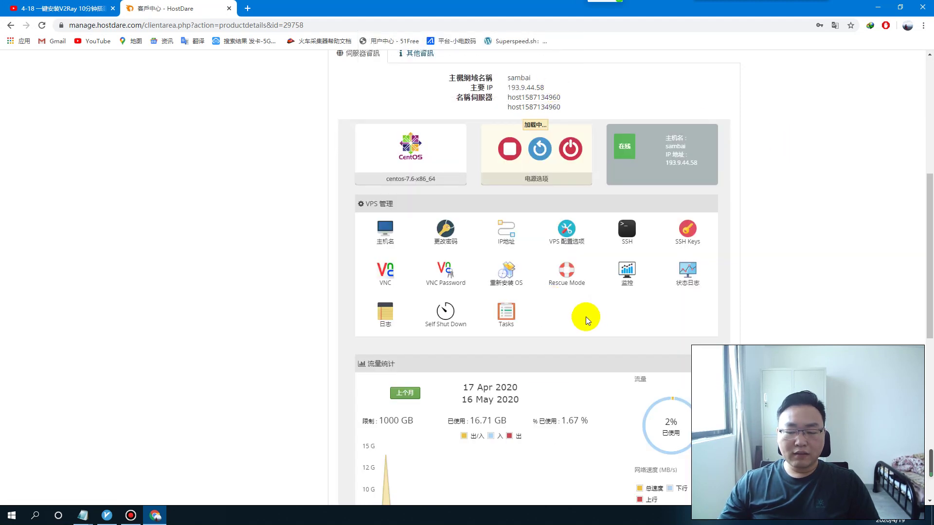
Step: Check the rebuild notice and power status in the CKVM2 server information
{"action": "scroll", "coordinate": [585, 317], "scroll_direction": "down", "scroll_amount": 5}
{"action": "scroll", "coordinate": [586, 303], "scroll_direction": "up", "scroll_amount": 7}
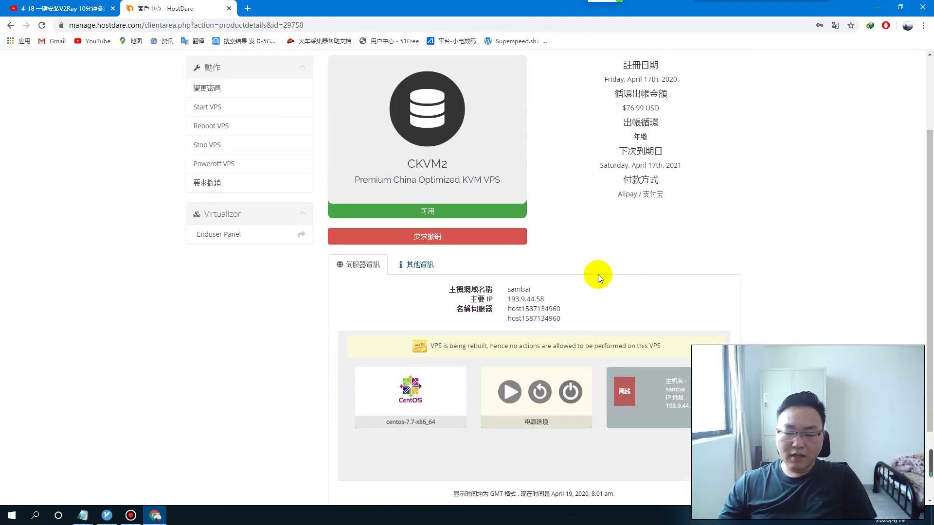
{"action": "scroll", "coordinate": [594, 275], "scroll_direction": "down", "scroll_amount": 2}
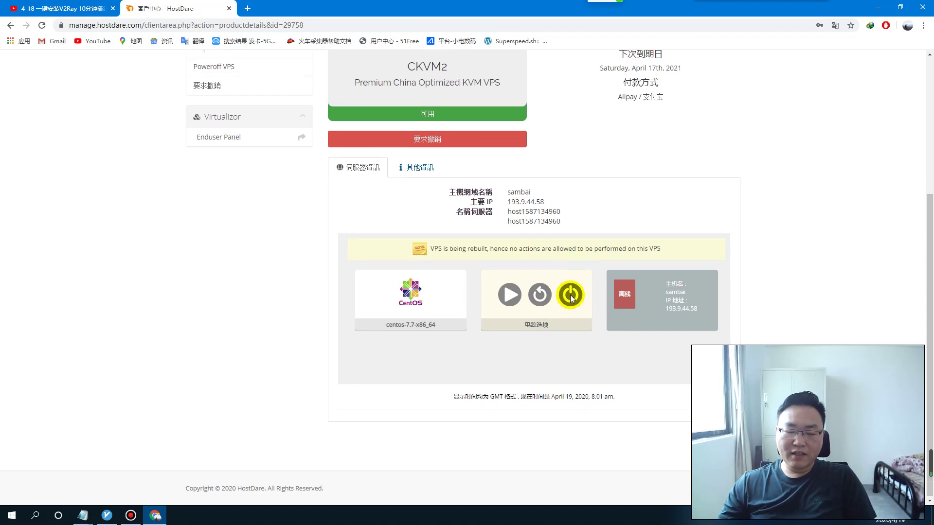
{"action": "left_click_drag", "start_coordinate": [441, 250], "coordinate": [659, 250]}
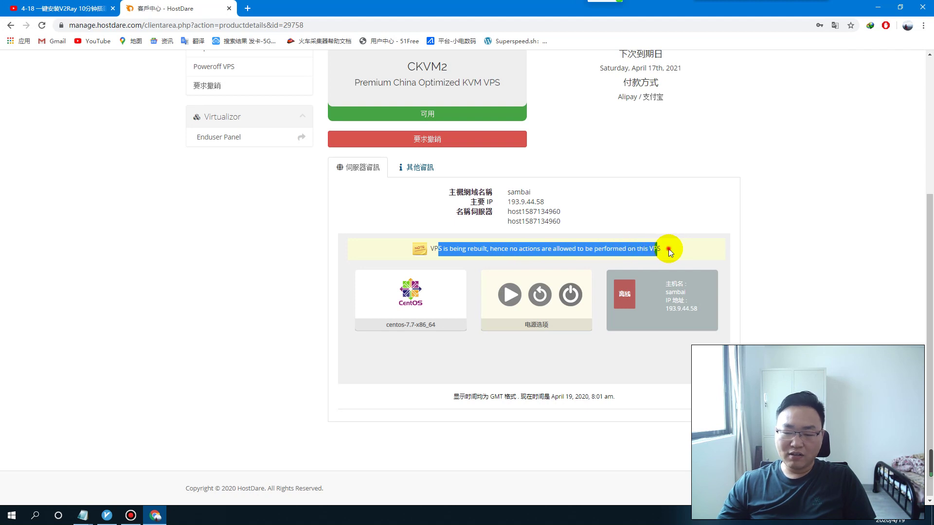
{"action": "left_click", "coordinate": [669, 249]}
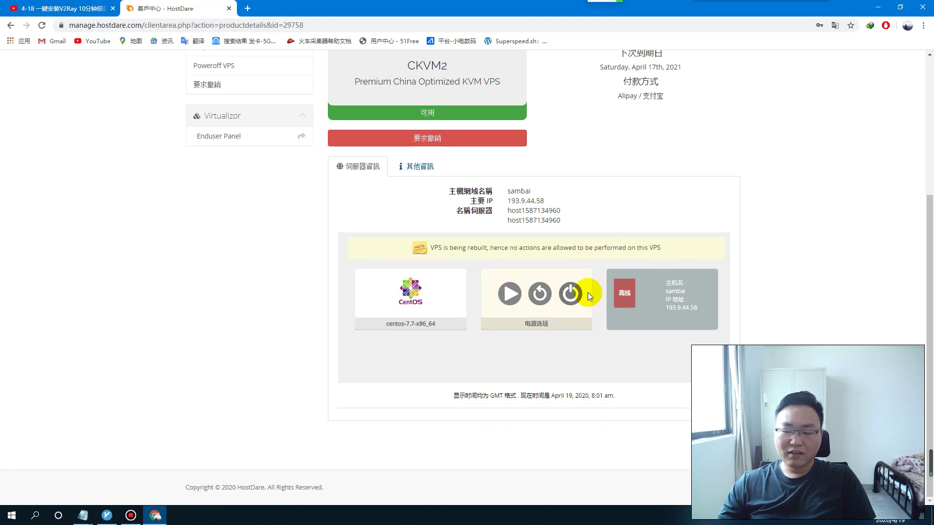
{"action": "scroll", "coordinate": [287, 149], "scroll_direction": "up", "scroll_amount": 1}
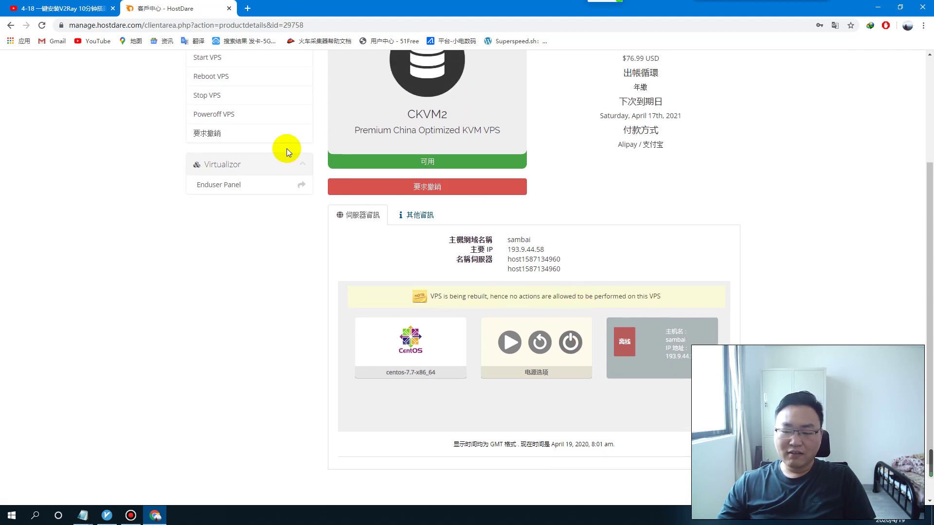
Step: Reload the CKVM2 product page and check the VPS rebuild status again
{"action": "left_click", "coordinate": [42, 25]}
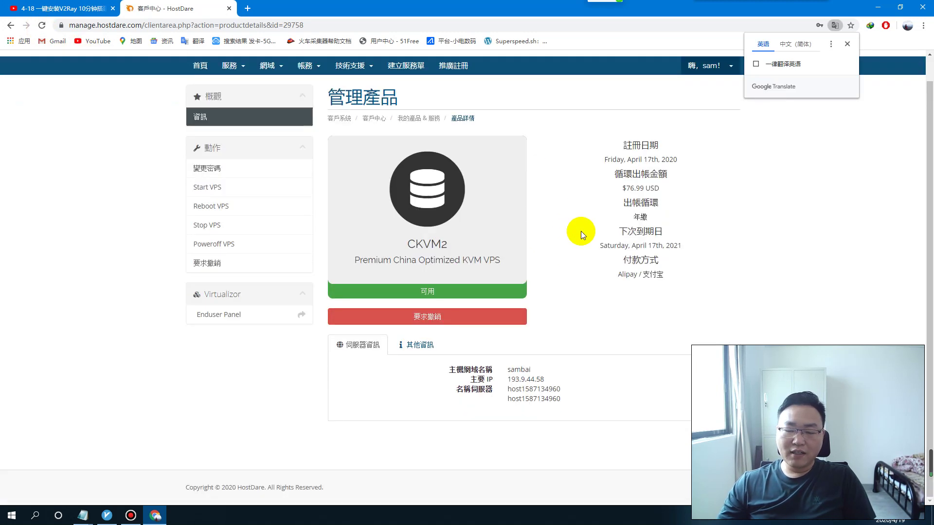
{"action": "scroll", "coordinate": [581, 231], "scroll_direction": "down", "scroll_amount": 1}
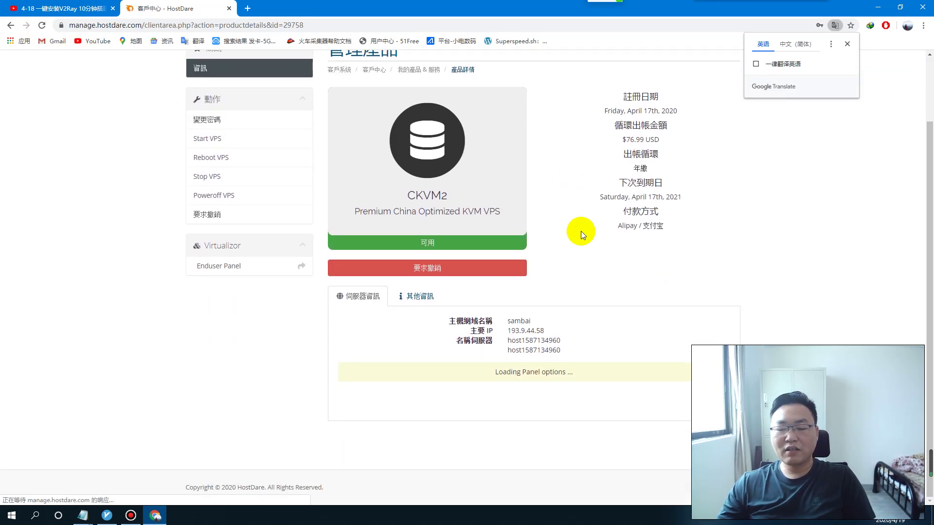
{"action": "scroll", "coordinate": [428, 335], "scroll_direction": "down", "scroll_amount": 1}
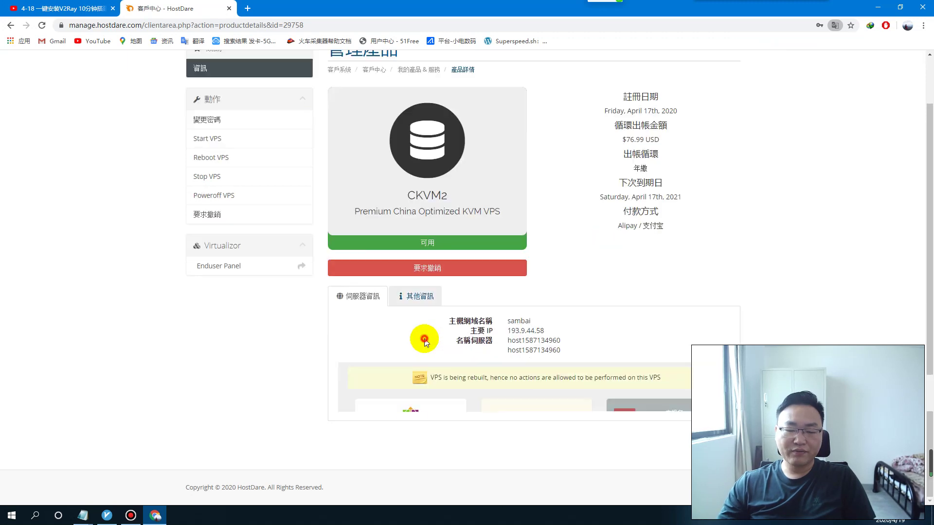
{"action": "scroll", "coordinate": [303, 342], "scroll_direction": "down", "scroll_amount": 3}
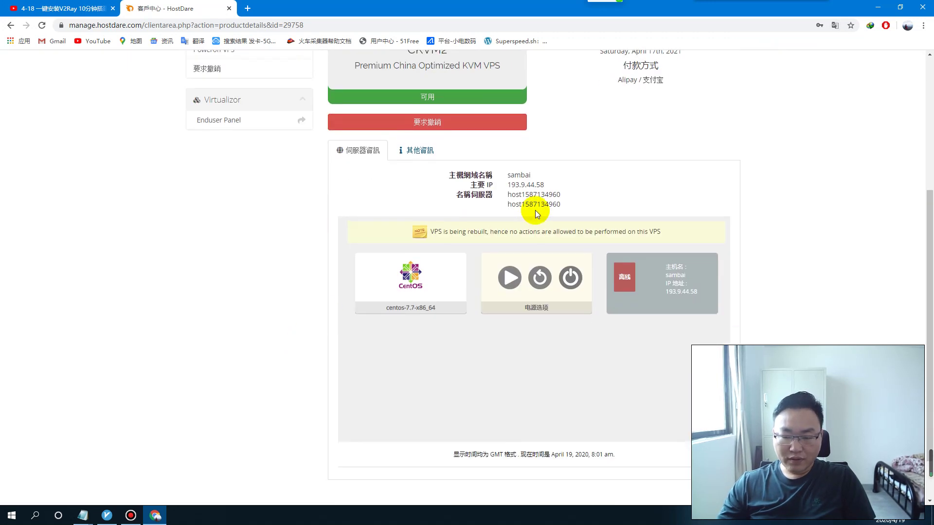
Step: Copy the rebuild notice text above the power options and close the shop order notification window
{"action": "left_click_drag", "start_coordinate": [428, 233], "coordinate": [662, 232]}
{"action": "right_click", "coordinate": [649, 233]}
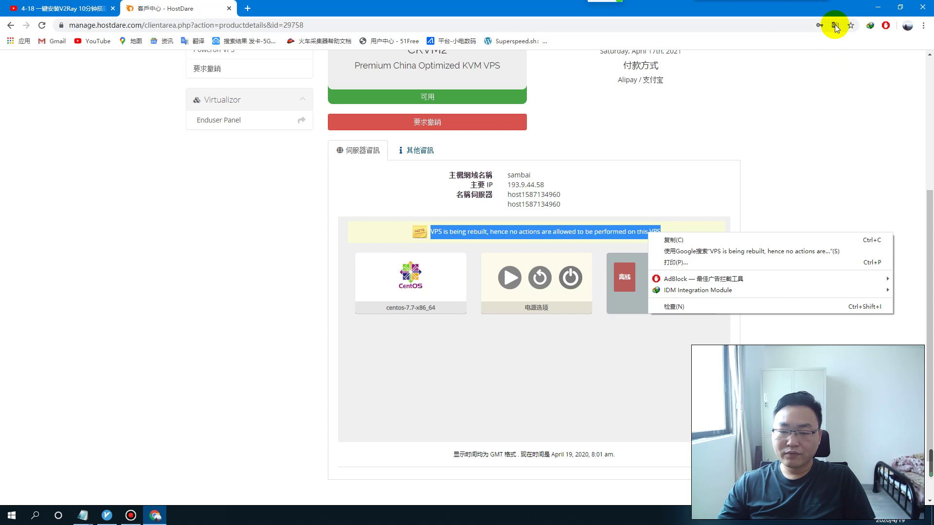
{"action": "left_click", "coordinate": [697, 237]}
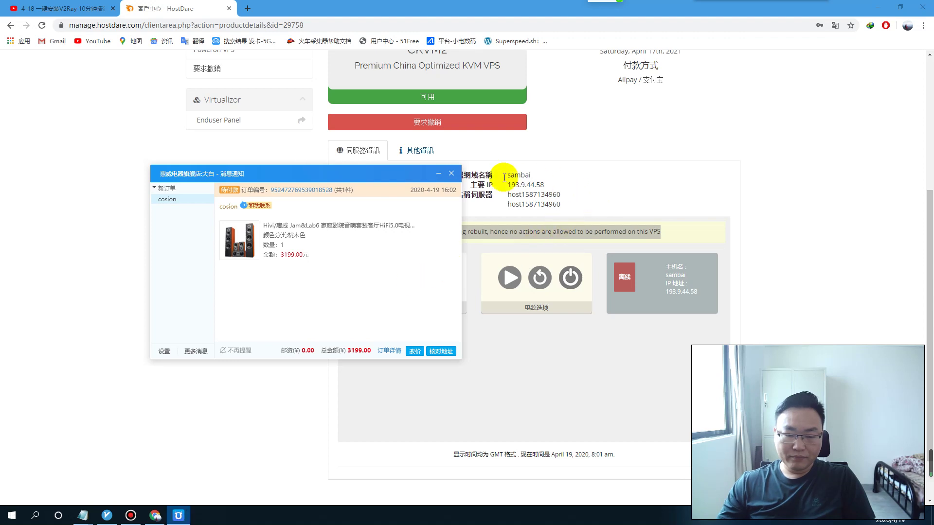
{"action": "left_click", "coordinate": [452, 173]}
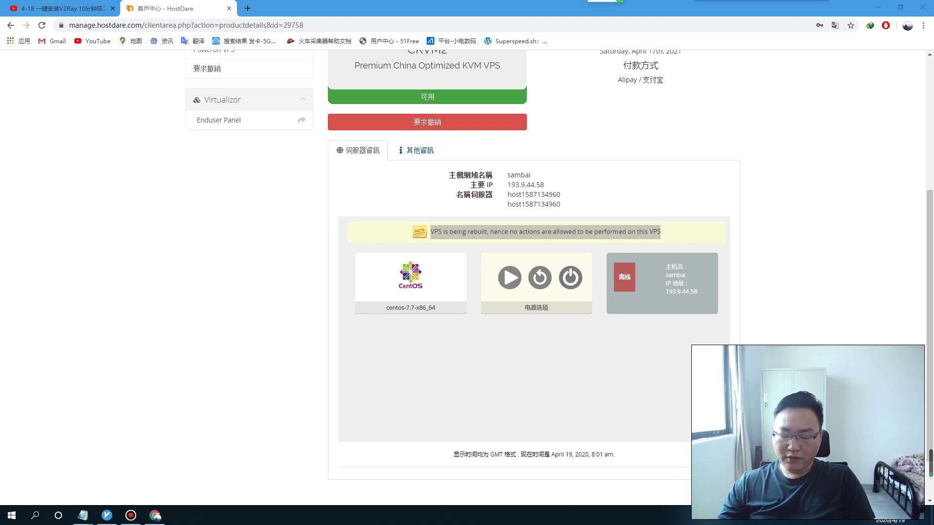
{"action": "left_click", "coordinate": [494, 284]}
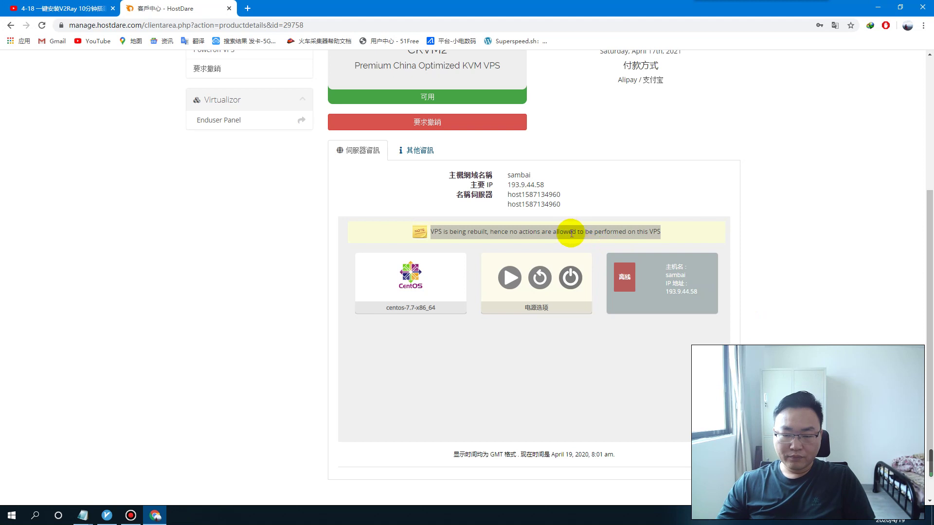
{"action": "left_click", "coordinate": [572, 233]}
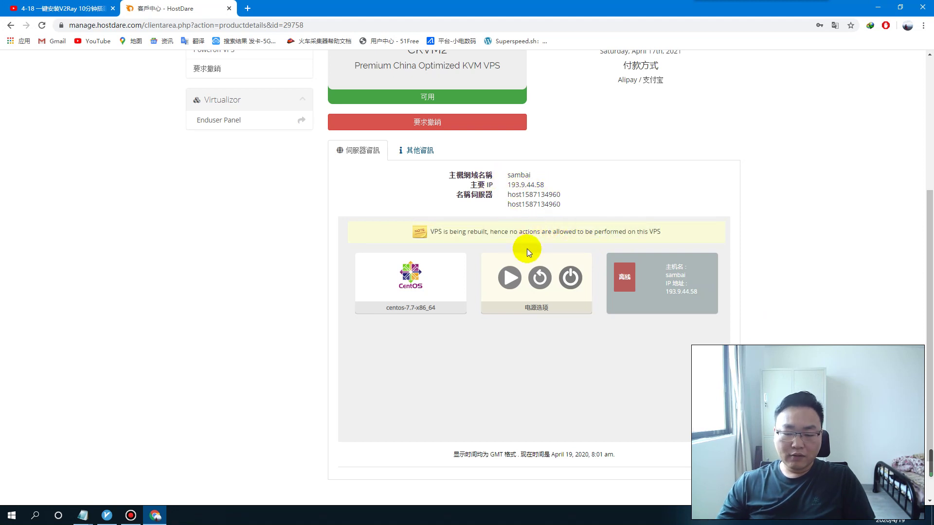
Step: Reload the product page once more and examine the VPS status, OS version, hostname and main IP
{"action": "left_click", "coordinate": [42, 26]}
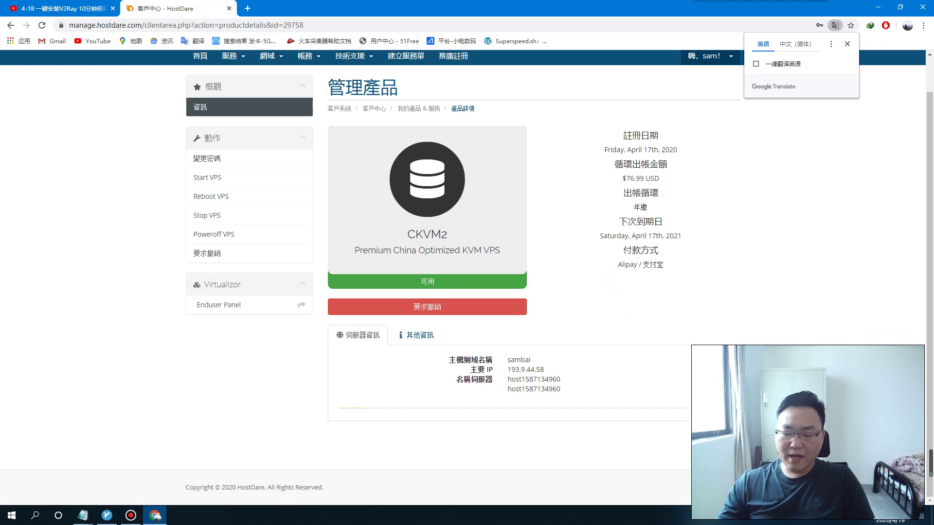
{"action": "scroll", "coordinate": [683, 348], "scroll_direction": "down", "scroll_amount": 3}
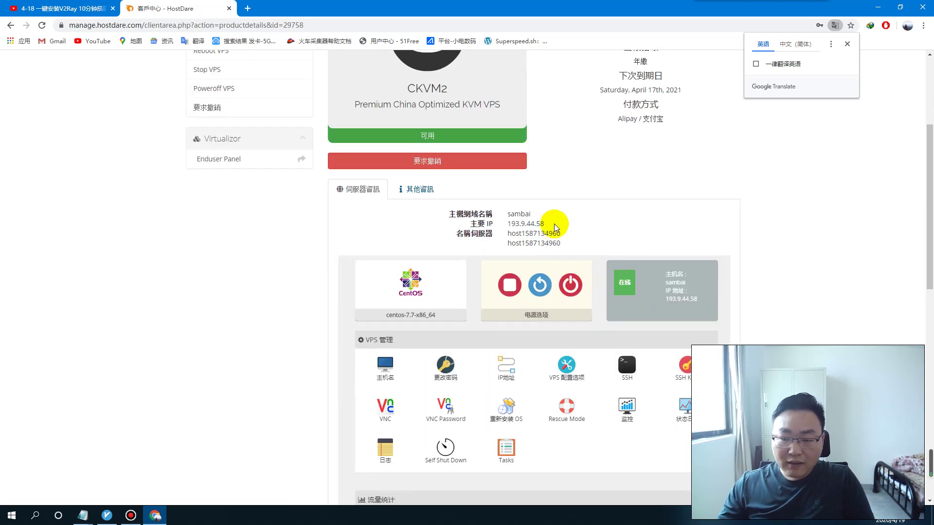
{"action": "left_click_drag", "start_coordinate": [572, 243], "coordinate": [570, 215]}
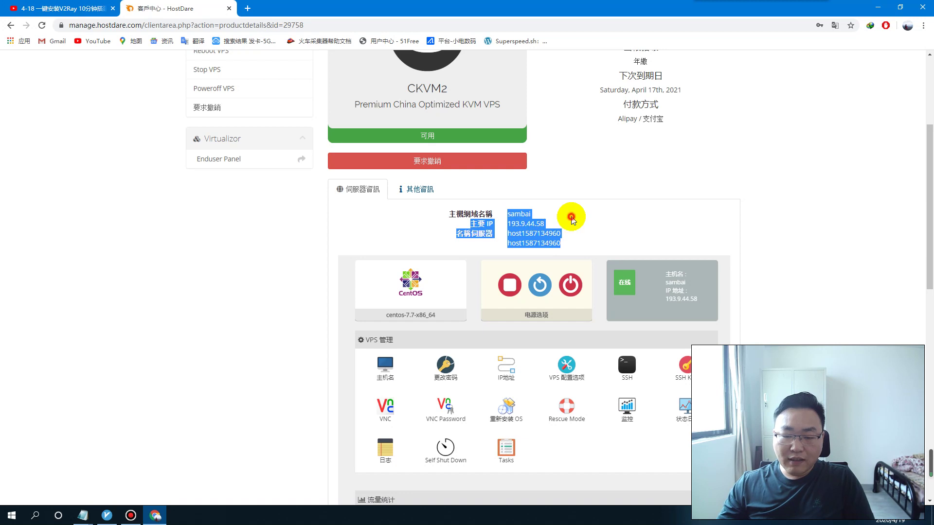
{"action": "left_click", "coordinate": [569, 214]}
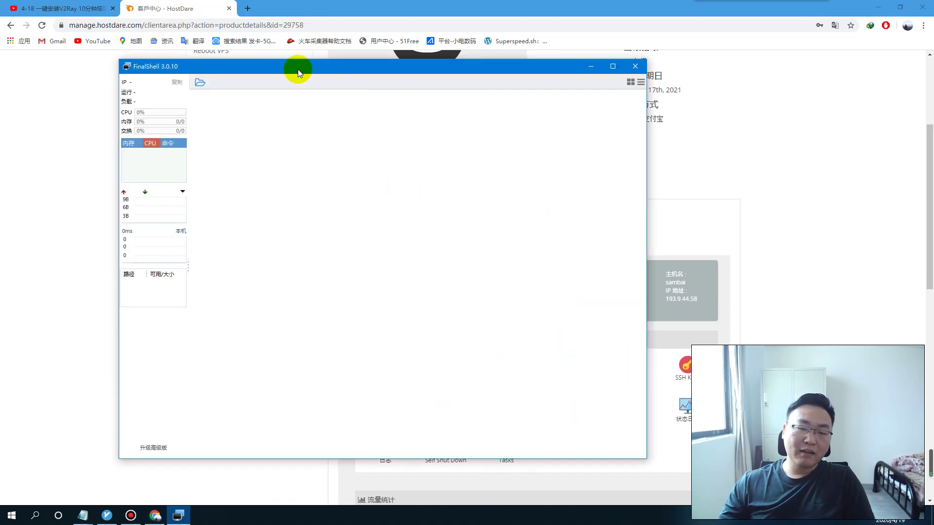
Step: Switch to FinalShell, move its window clear, and open the saved SSH connection to the VPS
{"action": "left_click_drag", "start_coordinate": [295, 68], "coordinate": [472, 88]}
{"action": "left_click", "coordinate": [377, 102]}
{"action": "double_click", "coordinate": [409, 155]}
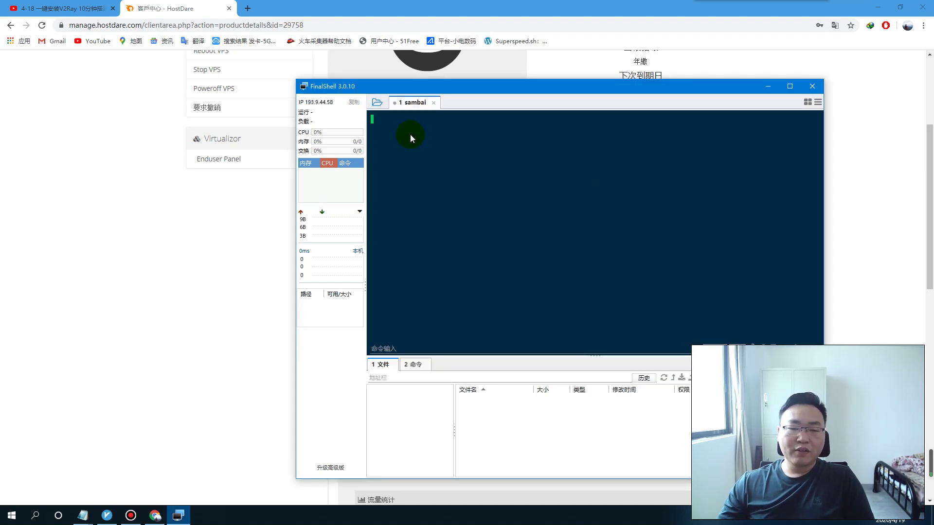
{"action": "left_click", "coordinate": [585, 263]}
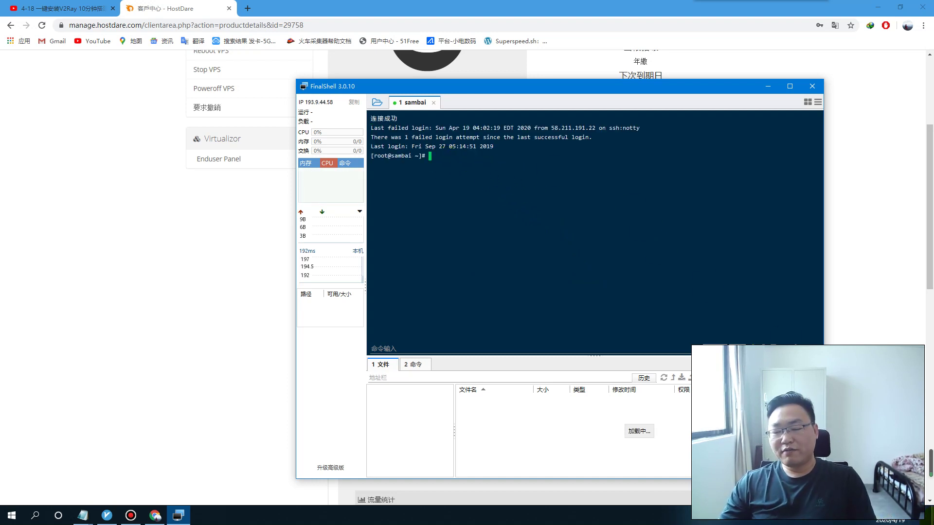
Step: Show the desktop, collapse the 常用工具 box and list the files in the 文档 category
{"action": "key", "text": "super+d"}
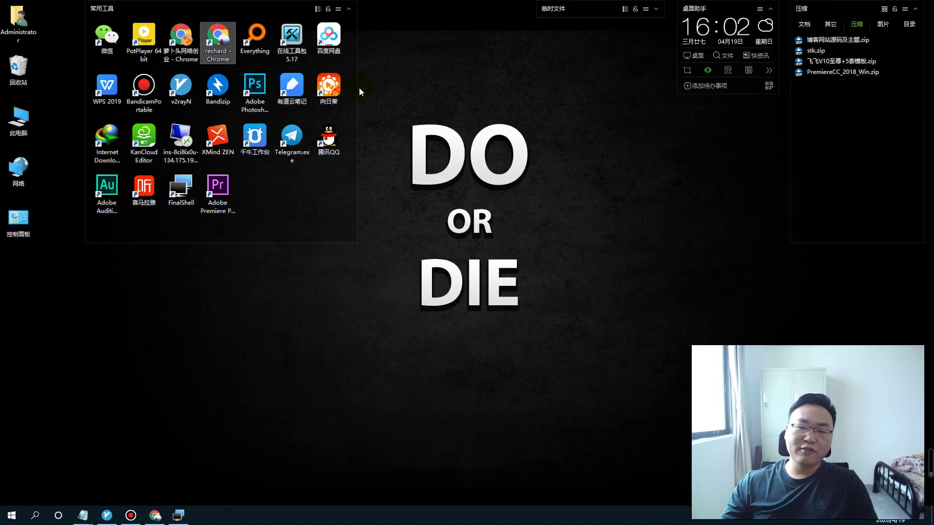
{"action": "left_click", "coordinate": [349, 9]}
{"action": "left_click", "coordinate": [806, 27]}
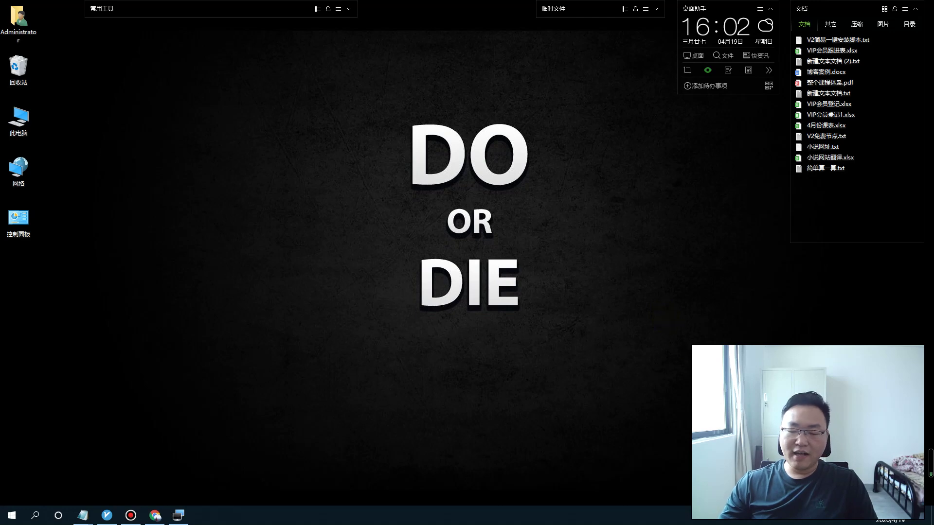
{"action": "left_click", "coordinate": [782, 520]}
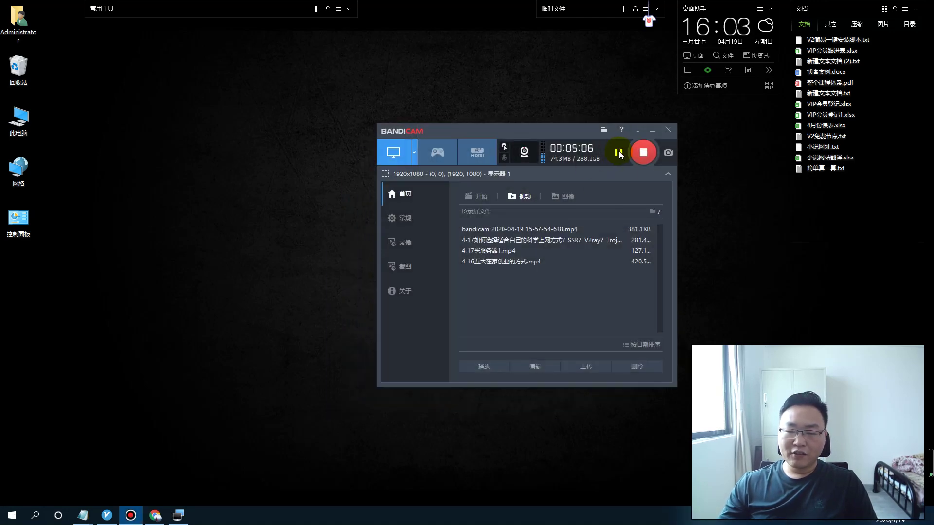
{"action": "left_click", "coordinate": [618, 155]}
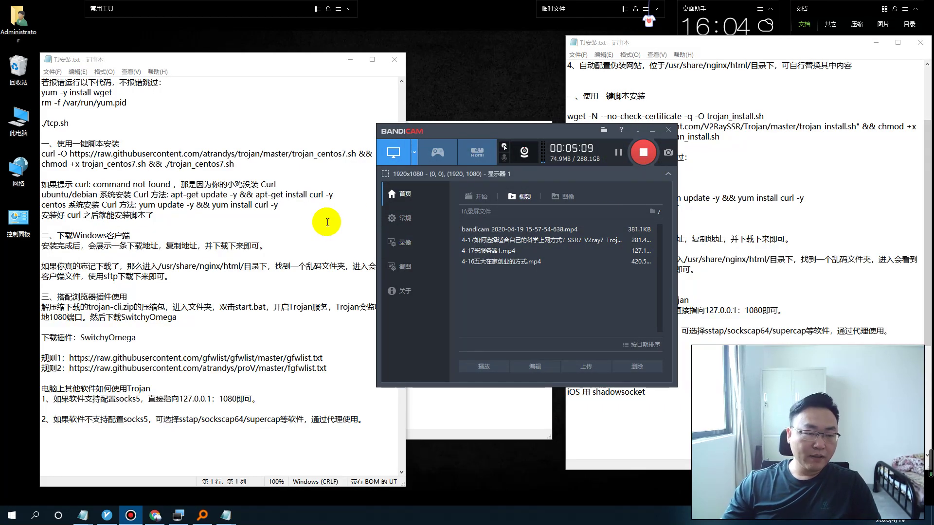
Step: Copy the trojan_centos7.sh one-click install command from the TJ安装.txt notes and minimize the recorder window
{"action": "left_click", "coordinate": [106, 200]}
{"action": "scroll", "coordinate": [153, 201], "scroll_direction": "up", "scroll_amount": 2}
{"action": "left_click", "coordinate": [95, 219]}
{"action": "left_click_drag", "start_coordinate": [235, 225], "coordinate": [38, 217]}
{"action": "right_click", "coordinate": [103, 222]}
{"action": "left_click", "coordinate": [124, 254]}
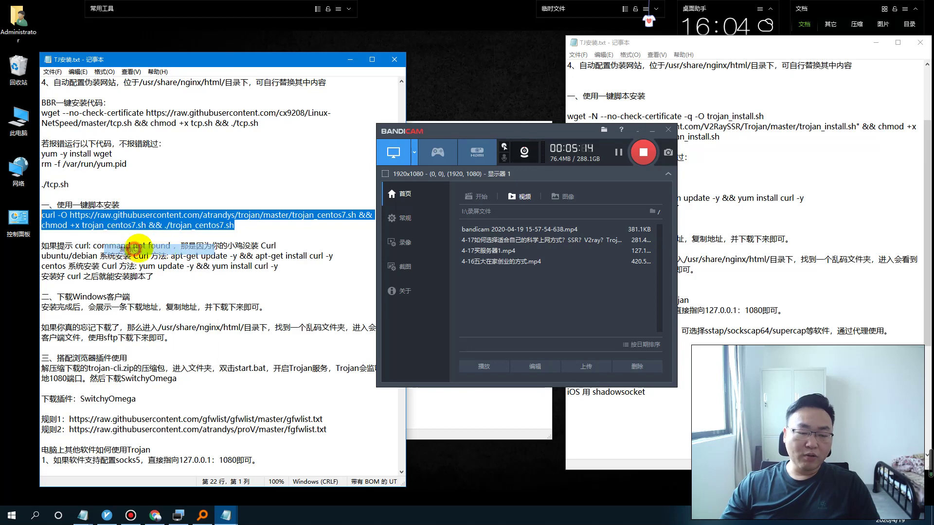
{"action": "left_click", "coordinate": [652, 131]}
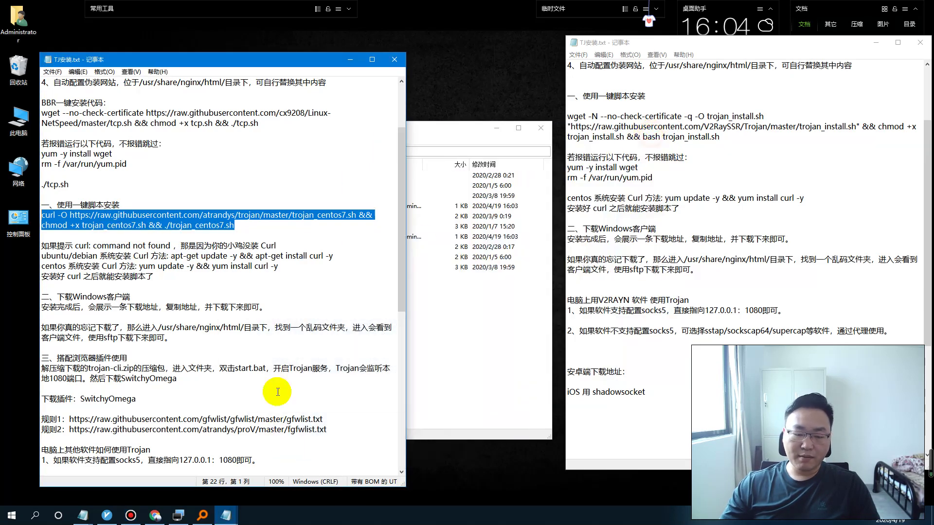
Step: Switch to FinalShell, run the copied trojan_centos7.sh command and choose option 1 to install Trojan
{"action": "left_click", "coordinate": [178, 515]}
{"action": "right_click", "coordinate": [430, 156]}
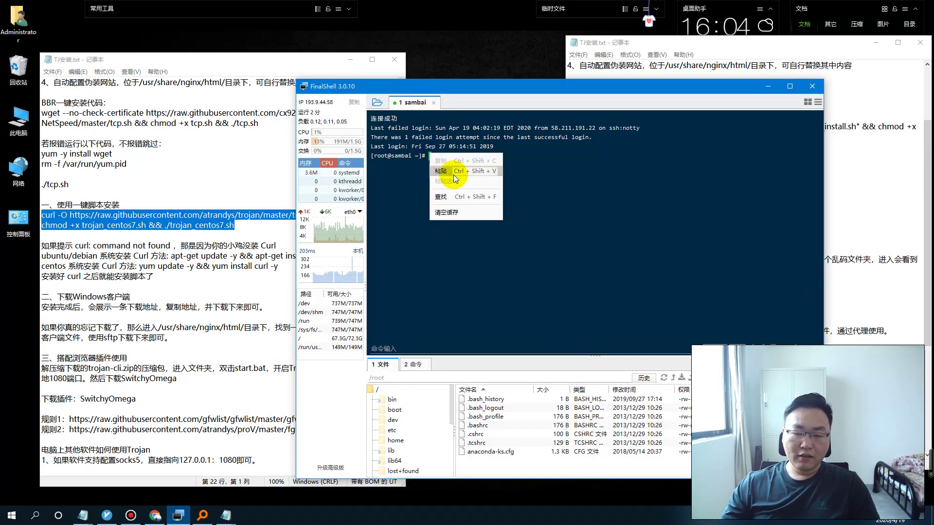
{"action": "left_click", "coordinate": [451, 173]}
{"action": "key", "text": "Return"}
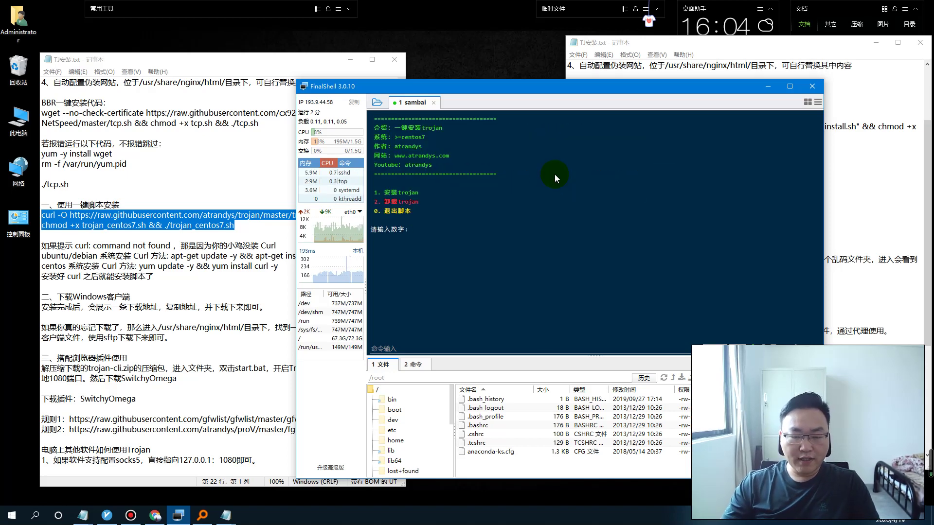
{"action": "key", "text": "Return"}
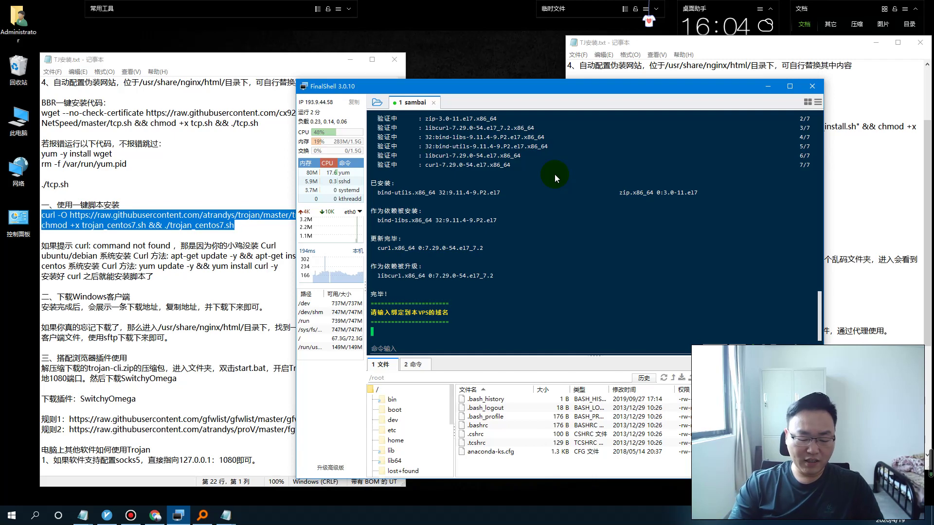
Step: Enter lbtlm.com as the domain bound to the VPS and continue the Trojan installation
{"action": "type", "text": "b"}
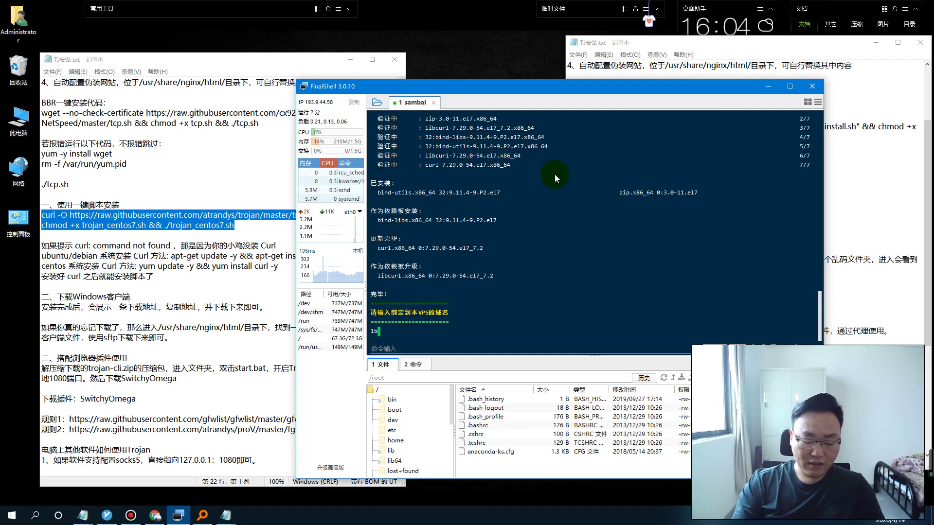
{"action": "type", "text": "tlm.com"}
{"action": "key", "text": "Return"}
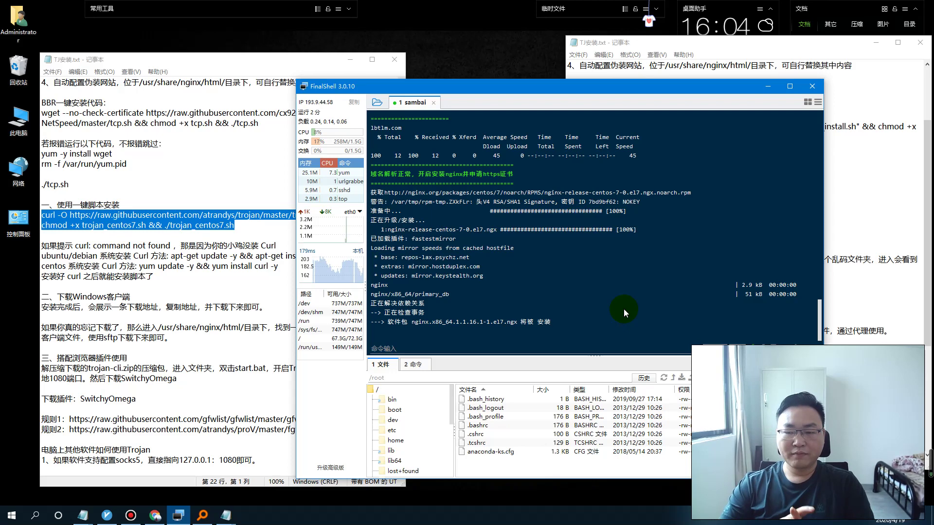
{"action": "left_click", "coordinate": [890, 57]}
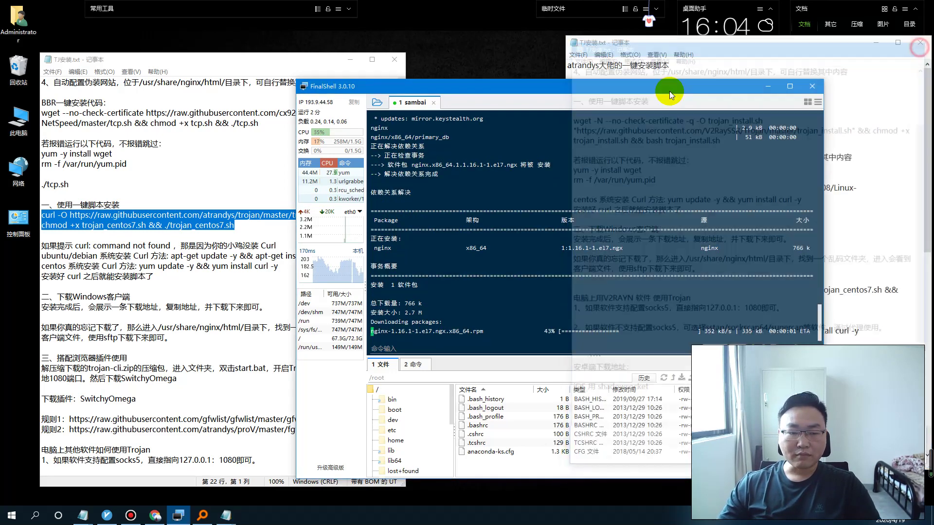
{"action": "scroll", "coordinate": [663, 88], "scroll_direction": "up", "scroll_amount": 3}
{"action": "left_click", "coordinate": [551, 101]}
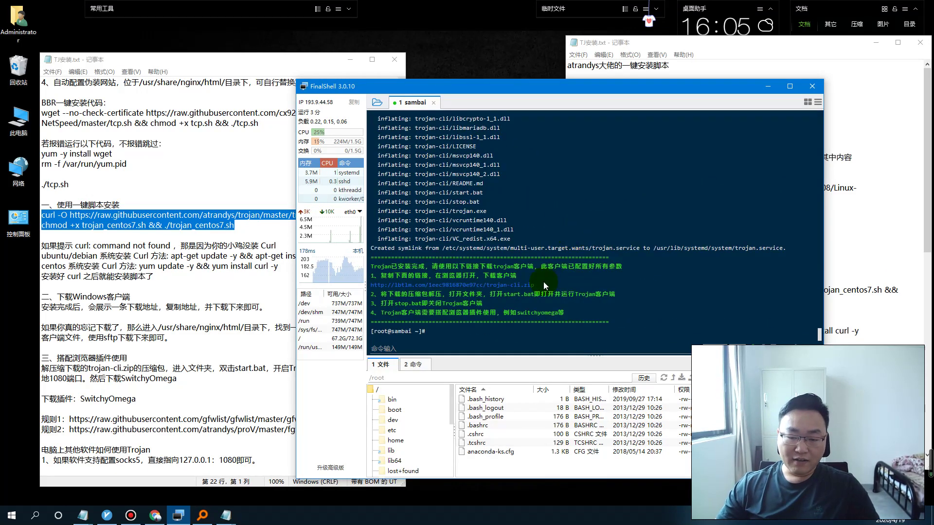
Step: Copy the trojan-cli.zip client download link from the installer output
{"action": "left_click_drag", "start_coordinate": [538, 286], "coordinate": [373, 284]}
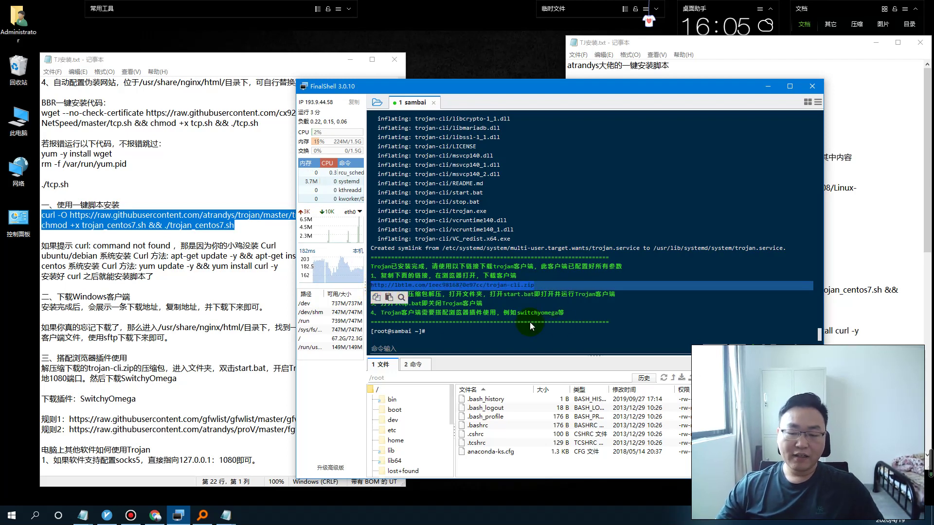
{"action": "left_click", "coordinate": [654, 310]}
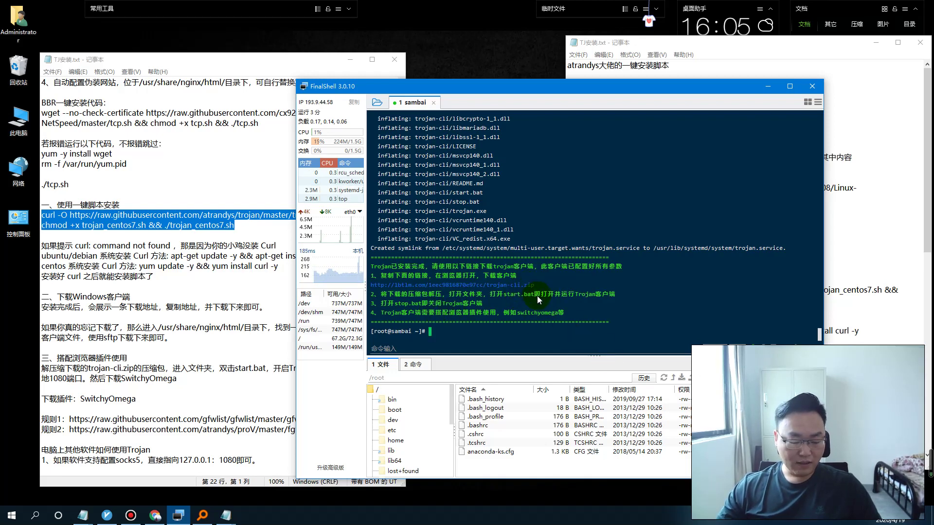
Step: Circle the Trojan client instructions in the terminal in red and clear the annotation
{"action": "key", "text": "ctrl+F1"}
{"action": "left_click_drag", "start_coordinate": [574, 252], "coordinate": [387, 330]}
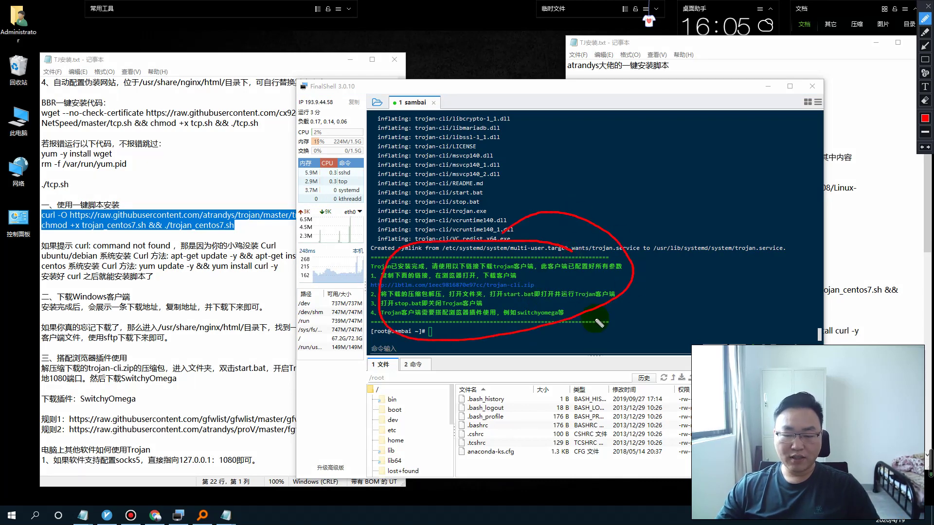
{"action": "key", "text": "ctrl+F1"}
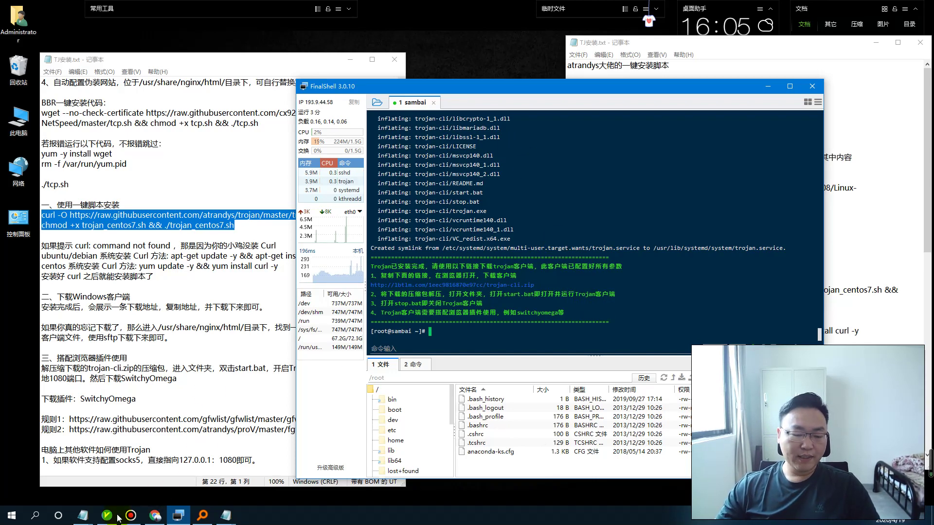
Step: Switch to Chrome, open the copied link in a new tab and download trojan-cli.zip to the 压缩文件 folder
{"action": "left_click", "coordinate": [155, 516]}
{"action": "left_click", "coordinate": [248, 9]}
{"action": "key", "text": "ctrl+v"}
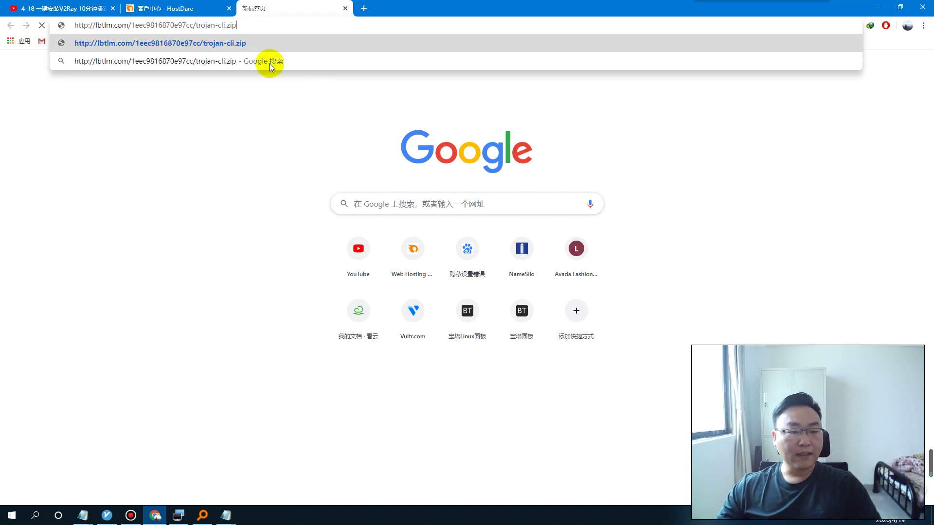
{"action": "left_click", "coordinate": [227, 43]}
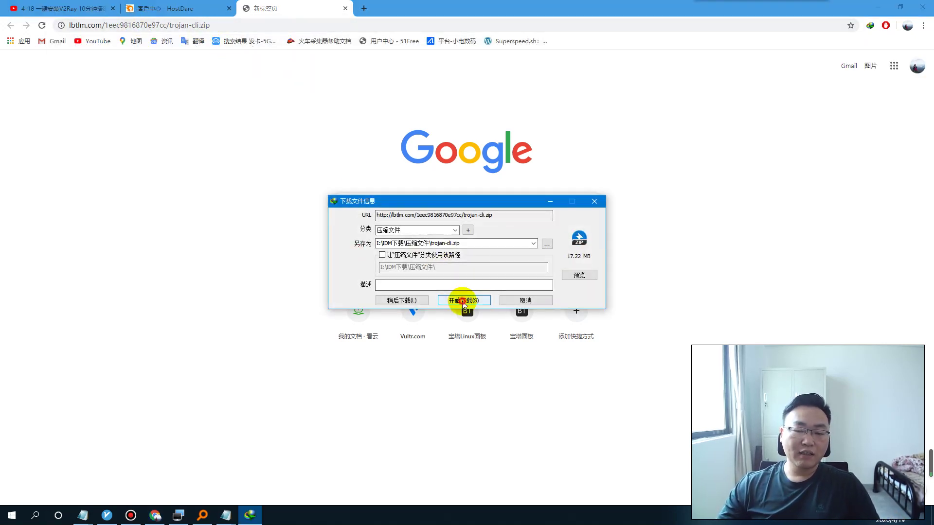
{"action": "left_click", "coordinate": [462, 300]}
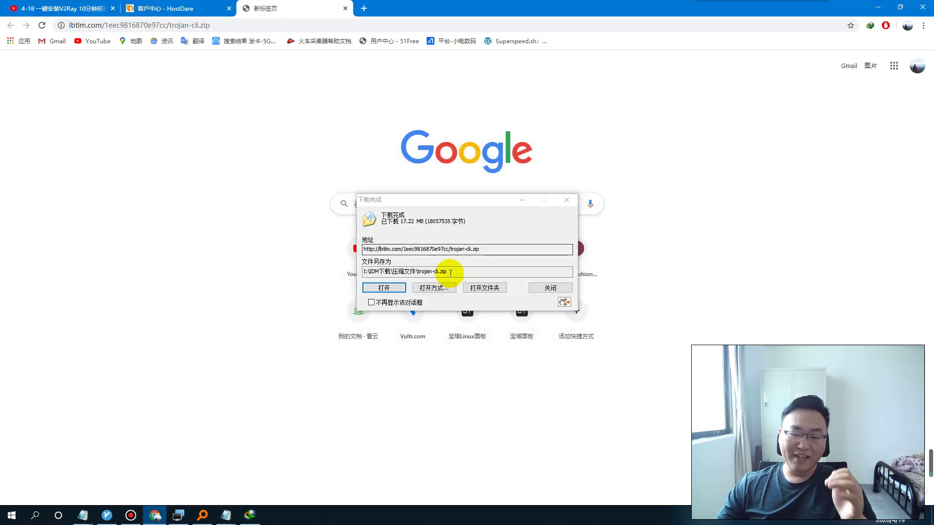
Step: Open the download folder, copy trojan-cli.zip and paste it onto the desktop beside the existing icons
{"action": "left_click", "coordinate": [486, 288]}
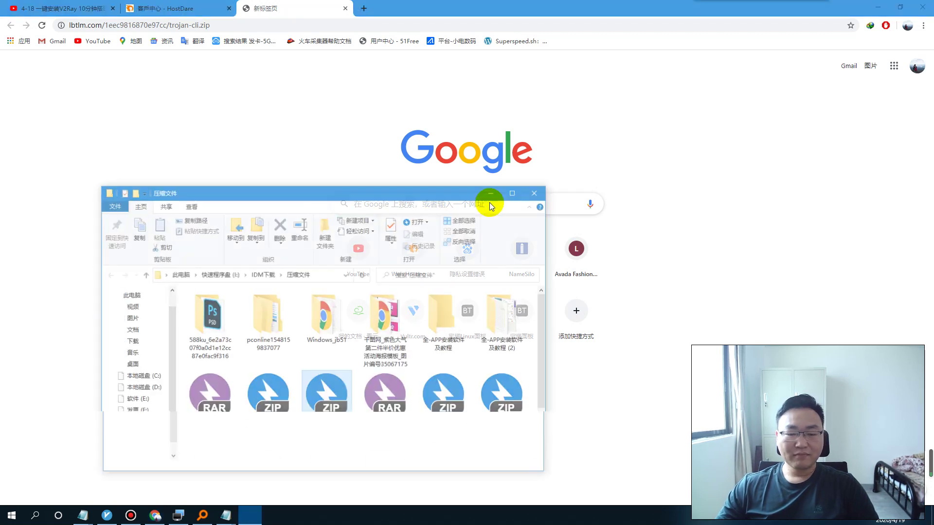
{"action": "right_click", "coordinate": [331, 277]}
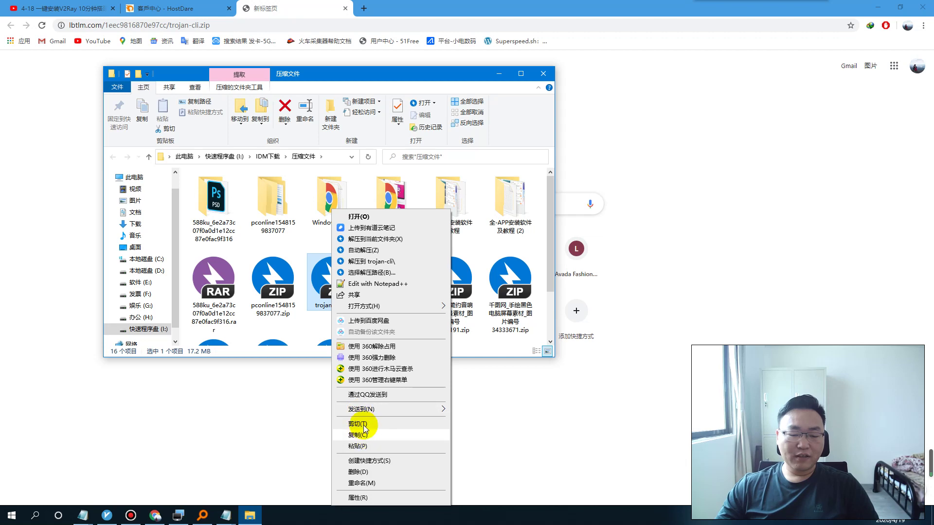
{"action": "left_click", "coordinate": [365, 435]}
{"action": "key", "text": "super+d"}
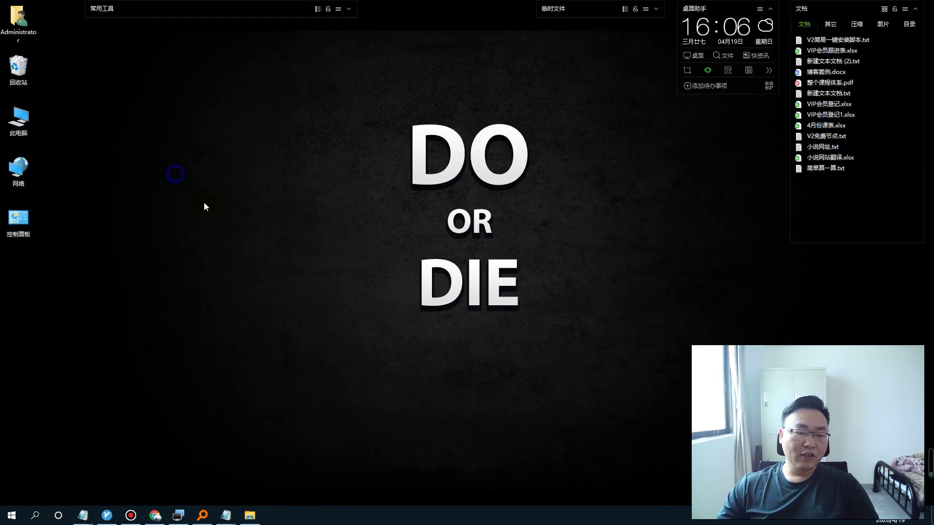
{"action": "right_click", "coordinate": [175, 174]}
{"action": "left_click", "coordinate": [219, 227]}
{"action": "left_click_drag", "start_coordinate": [185, 172], "coordinate": [78, 263]}
Step: Extract trojan-cli.zip into a trojan-cli folder on the desktop and place the folder beside the archive
{"action": "right_click", "coordinate": [92, 268]}
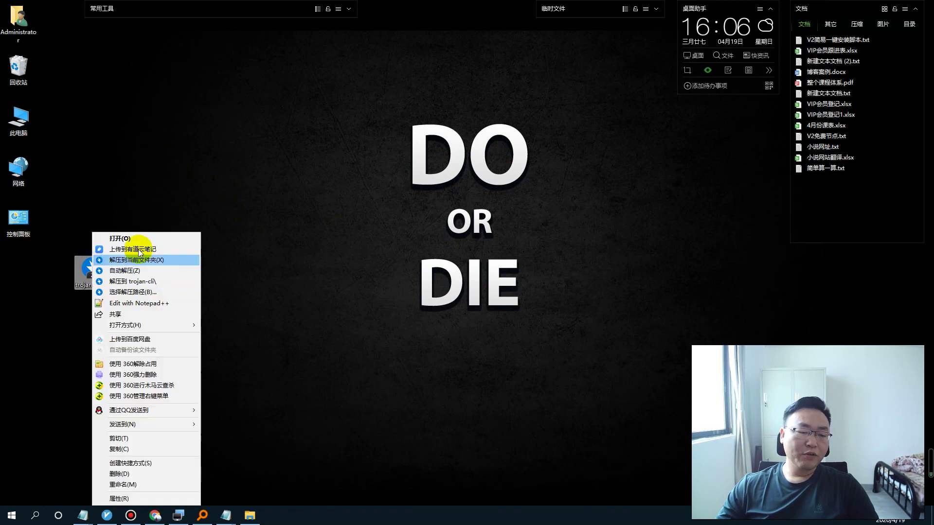
{"action": "left_click", "coordinate": [147, 282]}
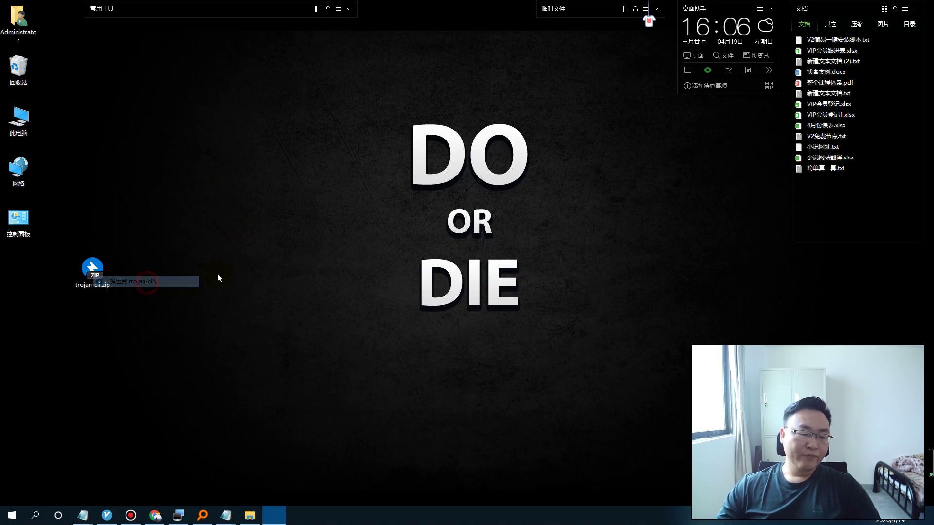
{"action": "left_click_drag", "start_coordinate": [17, 280], "coordinate": [153, 293]}
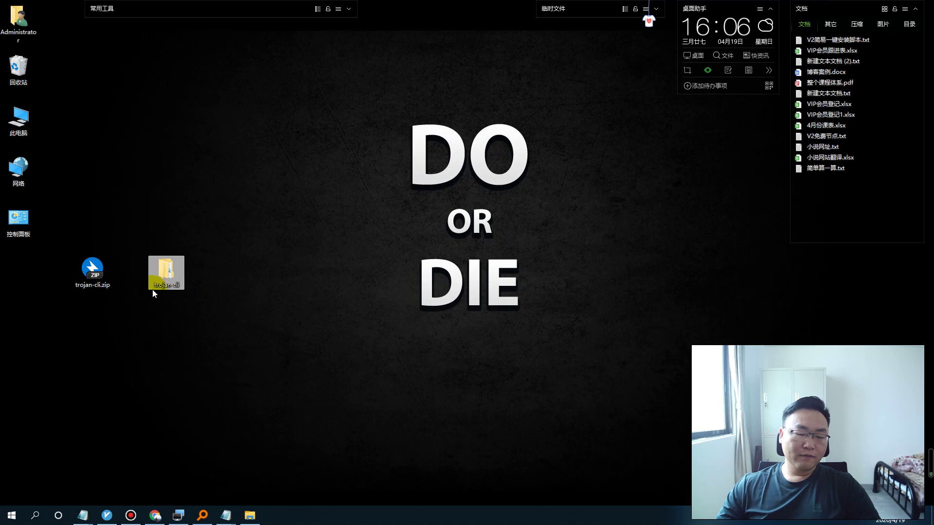
Step: Open the extracted trojan-cli\usr\src\trojan-cli folder and enlarge its window so all the client files fit
{"action": "double_click", "coordinate": [163, 275]}
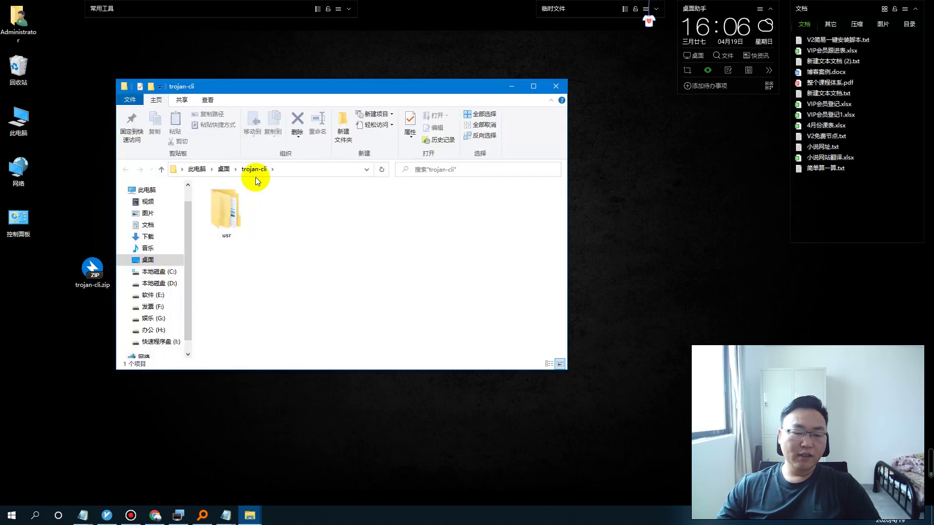
{"action": "double_click", "coordinate": [224, 210]}
{"action": "double_click", "coordinate": [224, 209]}
{"action": "double_click", "coordinate": [225, 209]}
{"action": "double_click", "coordinate": [462, 87]}
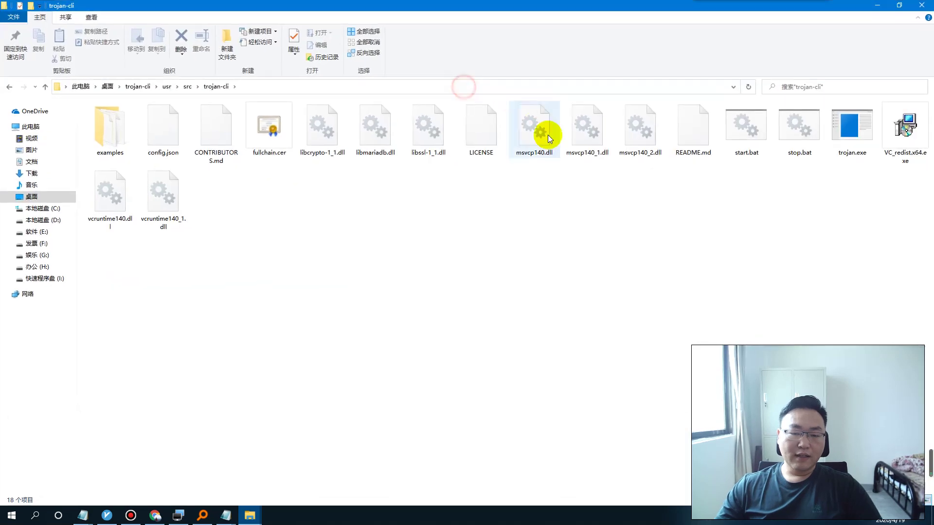
{"action": "left_click", "coordinate": [899, 5]}
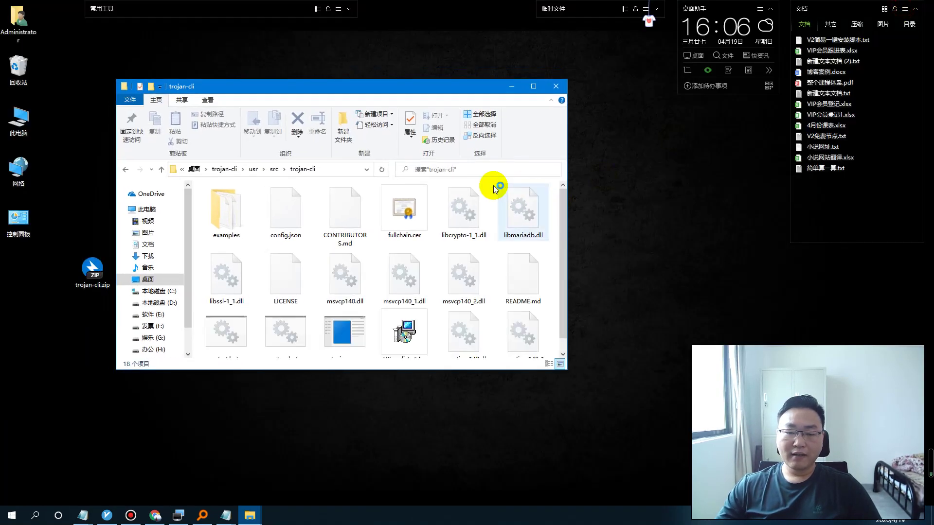
{"action": "left_click_drag", "start_coordinate": [445, 87], "coordinate": [426, 57]}
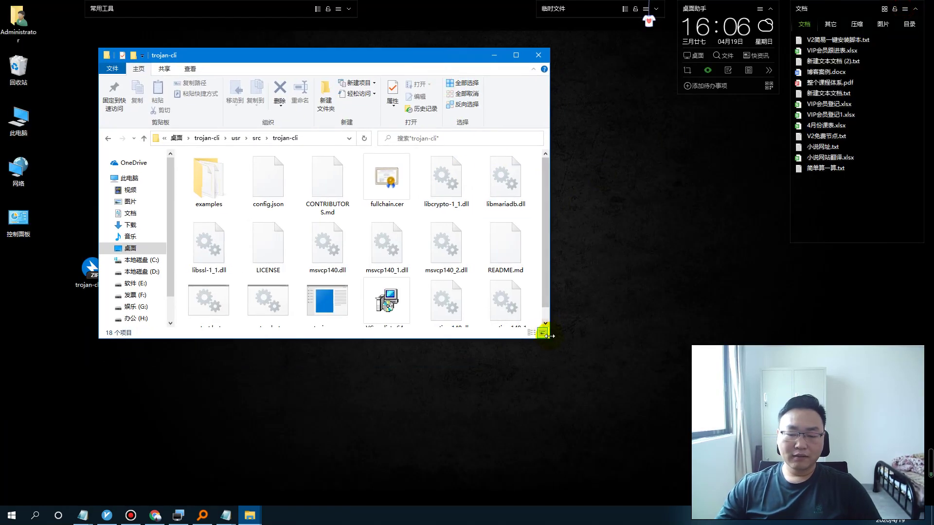
{"action": "left_click_drag", "start_coordinate": [549, 336], "coordinate": [633, 402]}
Step: Circle start.bat and stop.bat in red one after the other, clearing each annotation
{"action": "key", "text": "ctrl+alt+d"}
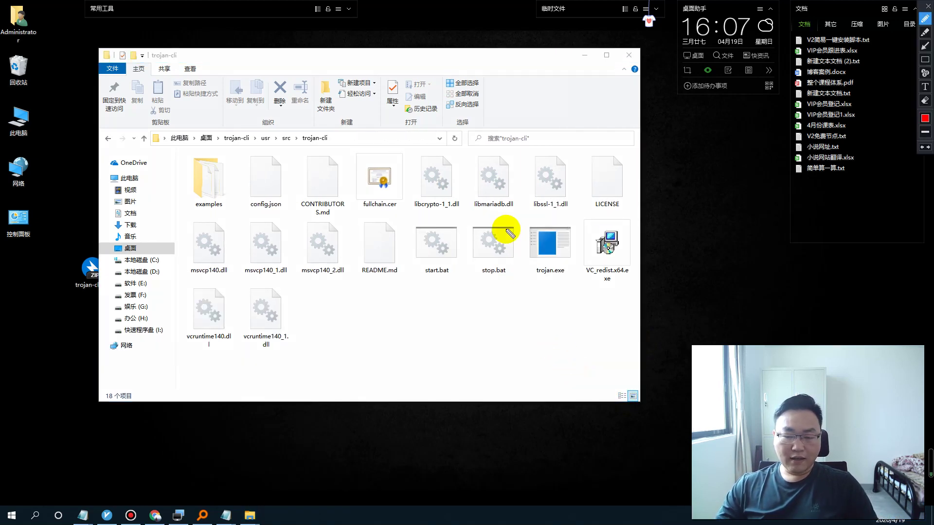
{"action": "mouse_move", "coordinate": [443, 214]}
{"action": "left_mouse_down"}
{"action": "mouse_move", "coordinate": [424, 213]}
{"action": "mouse_move", "coordinate": [433, 298]}
{"action": "mouse_move", "coordinate": [464, 246]}
{"action": "mouse_move", "coordinate": [450, 214]}
{"action": "mouse_move", "coordinate": [428, 208]}
{"action": "mouse_move", "coordinate": [398, 253]}
{"action": "mouse_move", "coordinate": [455, 308]}
{"action": "mouse_move", "coordinate": [434, 211]}
{"action": "left_mouse_up"}
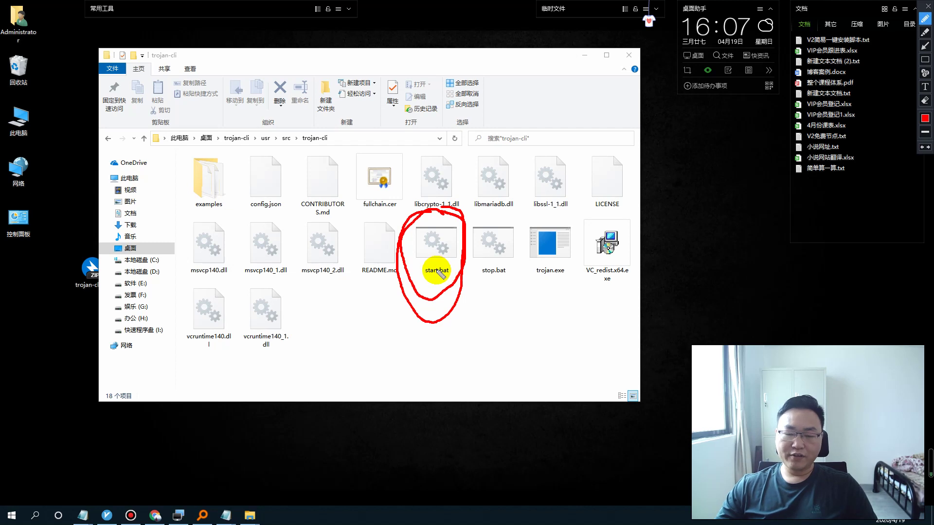
{"action": "key", "text": "Escape"}
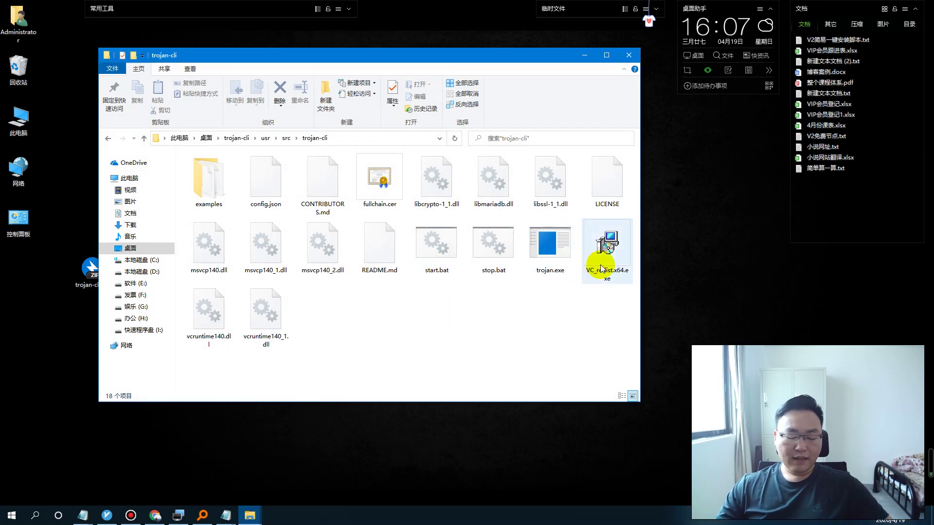
{"action": "key", "text": "ctrl+shift+1"}
{"action": "mouse_move", "coordinate": [517, 215]}
{"action": "left_mouse_down"}
{"action": "mouse_move", "coordinate": [485, 212]}
{"action": "mouse_move", "coordinate": [463, 244]}
{"action": "mouse_move", "coordinate": [501, 298]}
{"action": "mouse_move", "coordinate": [515, 218]}
{"action": "left_mouse_up"}
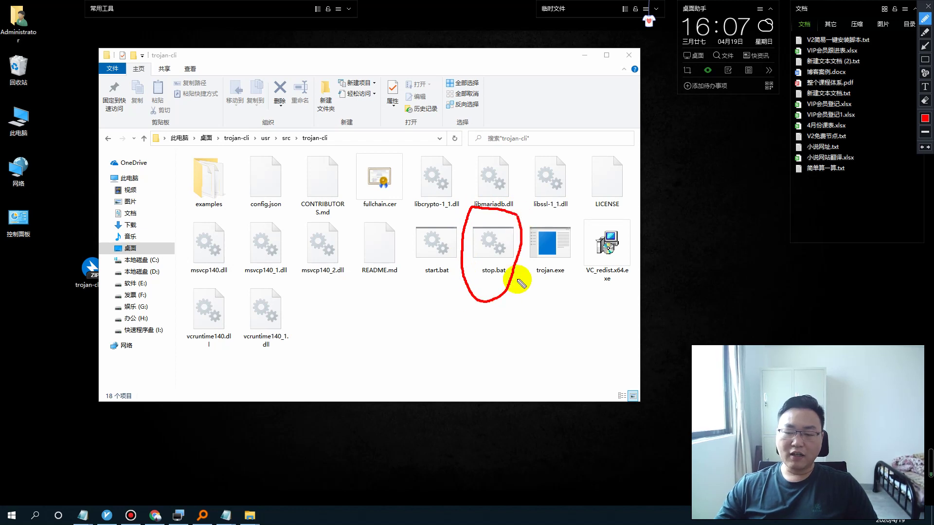
{"action": "key", "text": "Escape"}
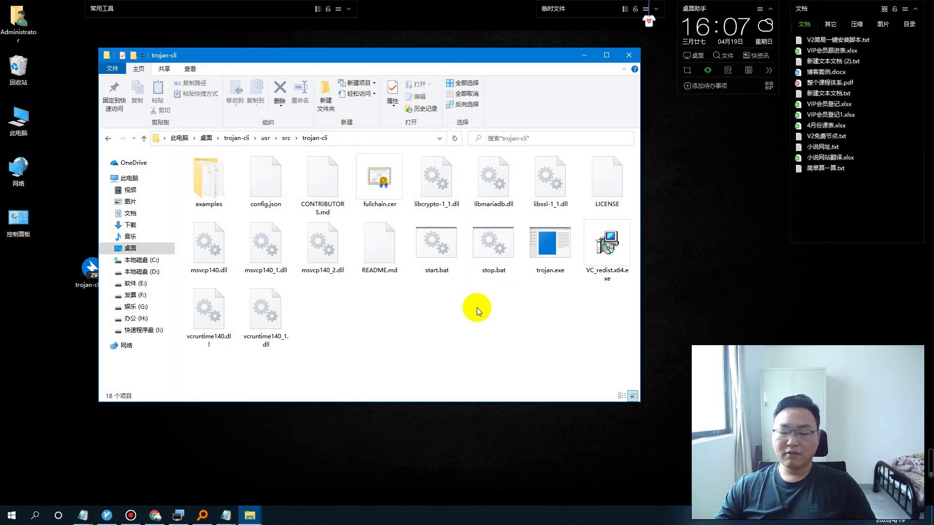
Step: Minimise the trojan-cli folder window and switch to v2rayN
{"action": "left_click", "coordinate": [441, 248]}
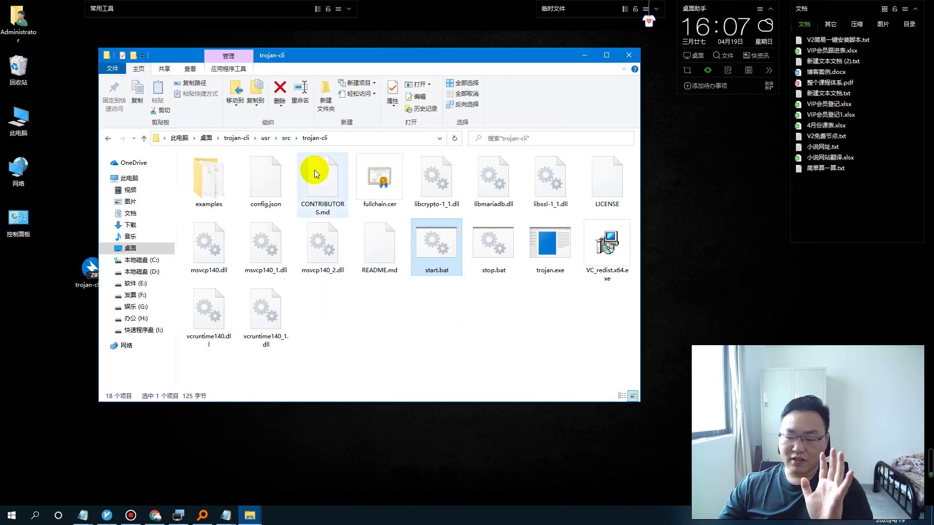
{"action": "left_click", "coordinate": [582, 55]}
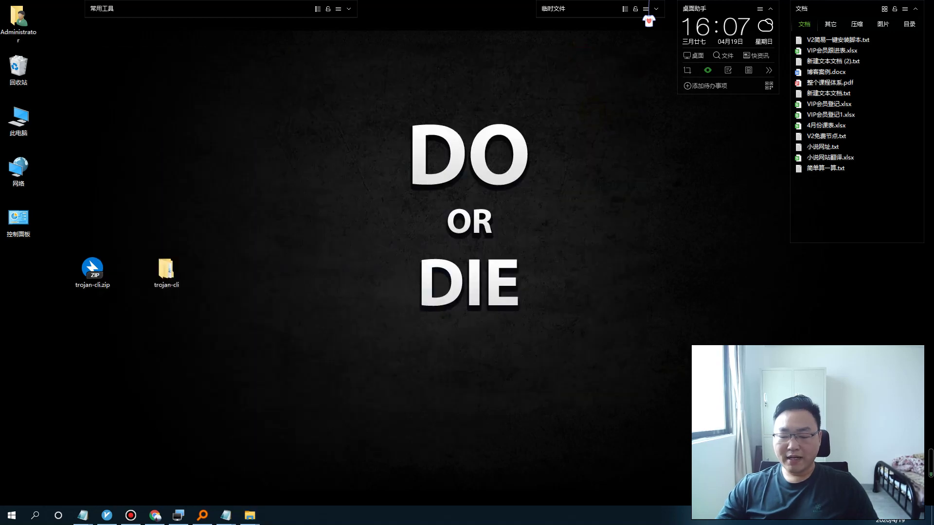
{"action": "left_click", "coordinate": [107, 515]}
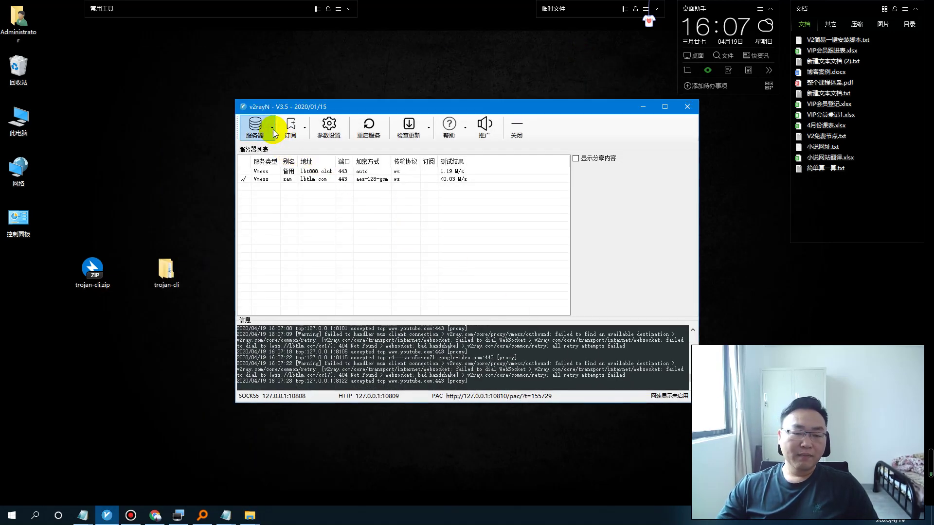
Step: Add a Socks server with address 127.0.0.1, port 1080 and alias tro
{"action": "left_click", "coordinate": [275, 133]}
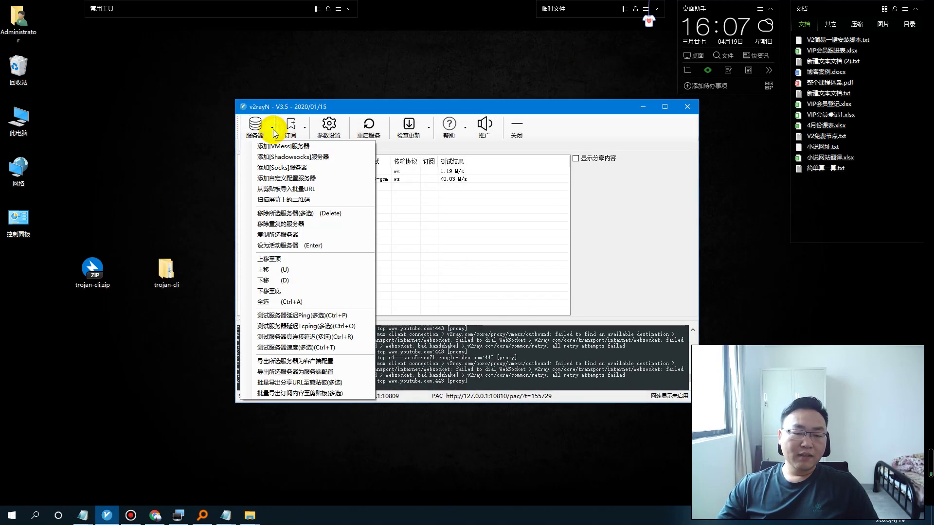
{"action": "left_click", "coordinate": [284, 168]}
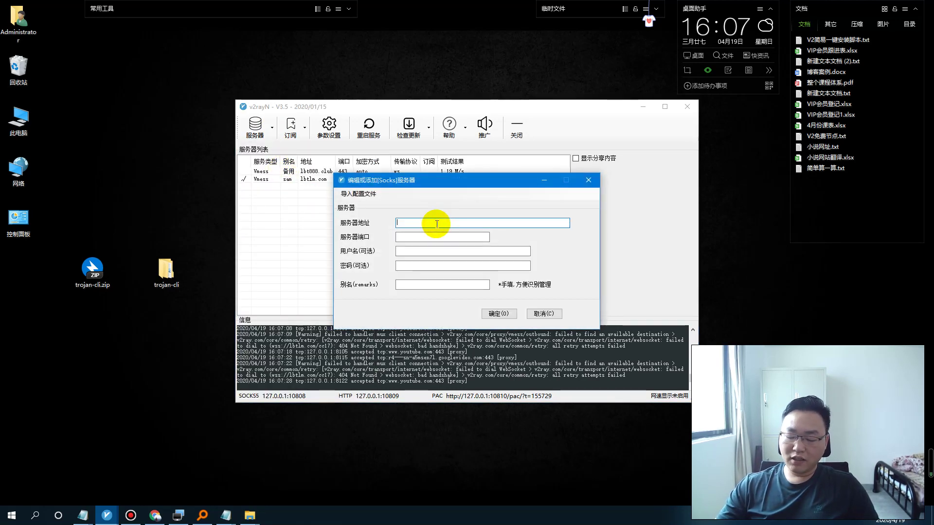
{"action": "type", "text": "127.0."}
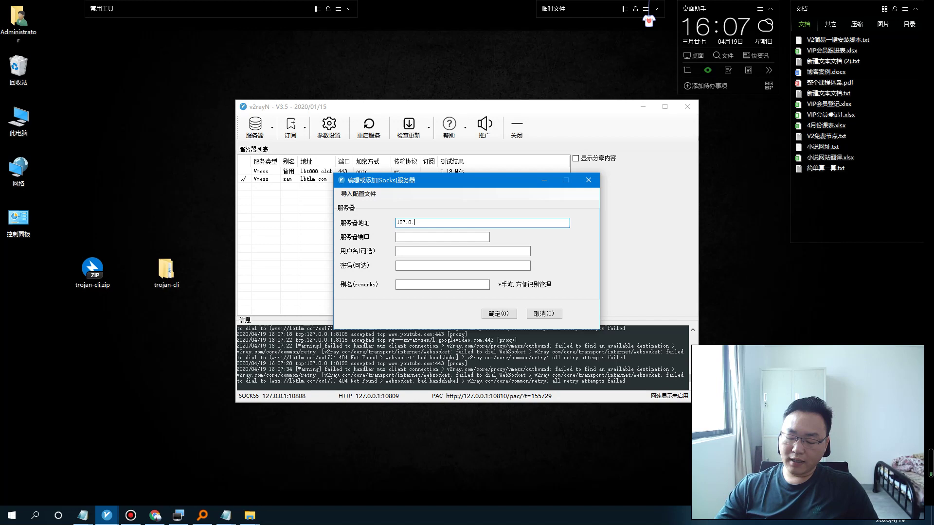
{"action": "type", "text": "0.1"}
{"action": "left_click", "coordinate": [440, 238]}
{"action": "type", "text": "1080"}
{"action": "left_click", "coordinate": [432, 252]}
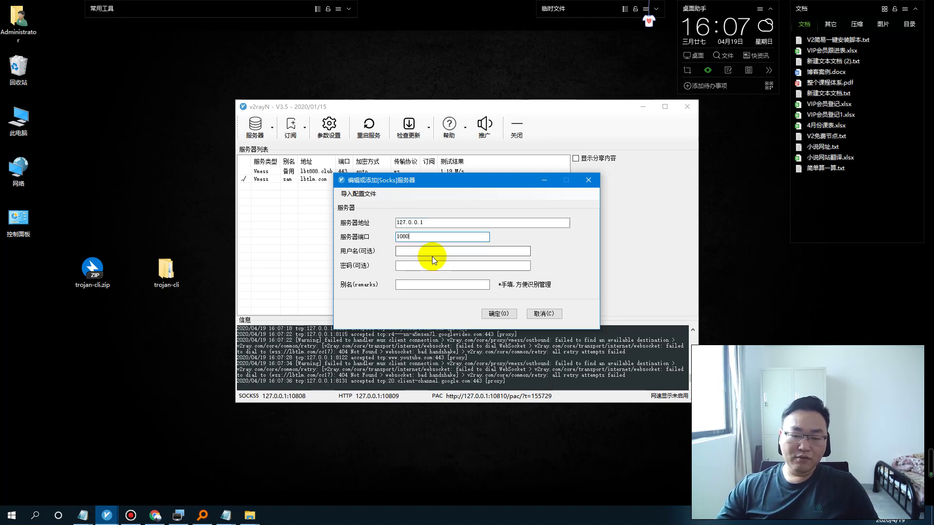
{"action": "left_click", "coordinate": [444, 289]}
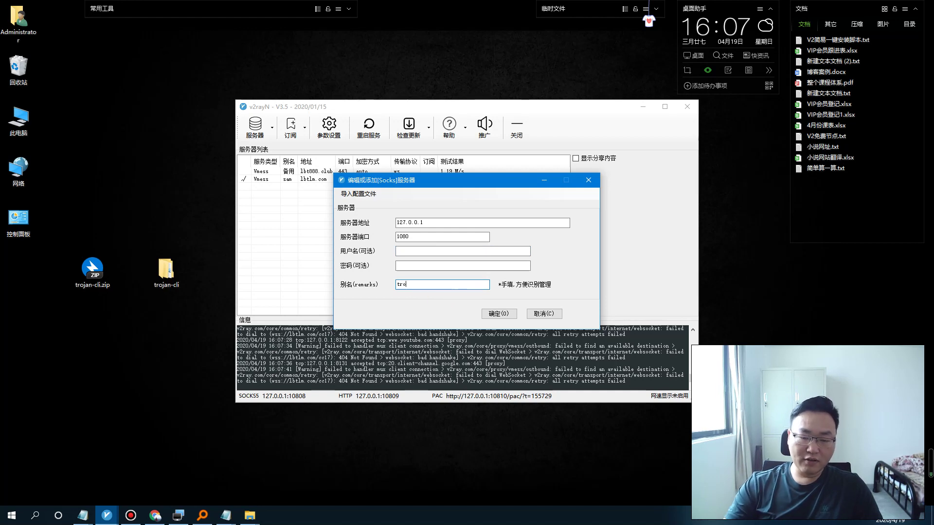
{"action": "left_click", "coordinate": [501, 313]}
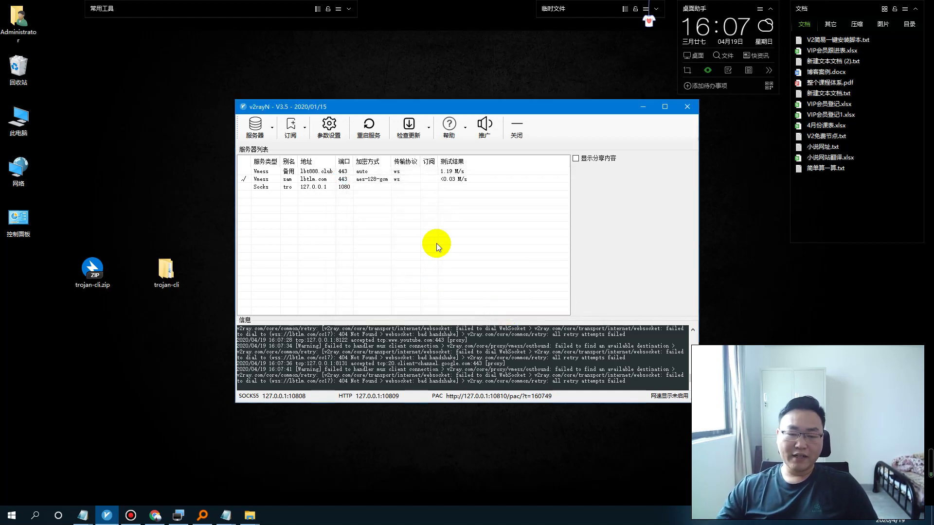
Step: Run the server speed test on the tro Socks server
{"action": "left_click", "coordinate": [364, 187]}
{"action": "right_click", "coordinate": [372, 189]}
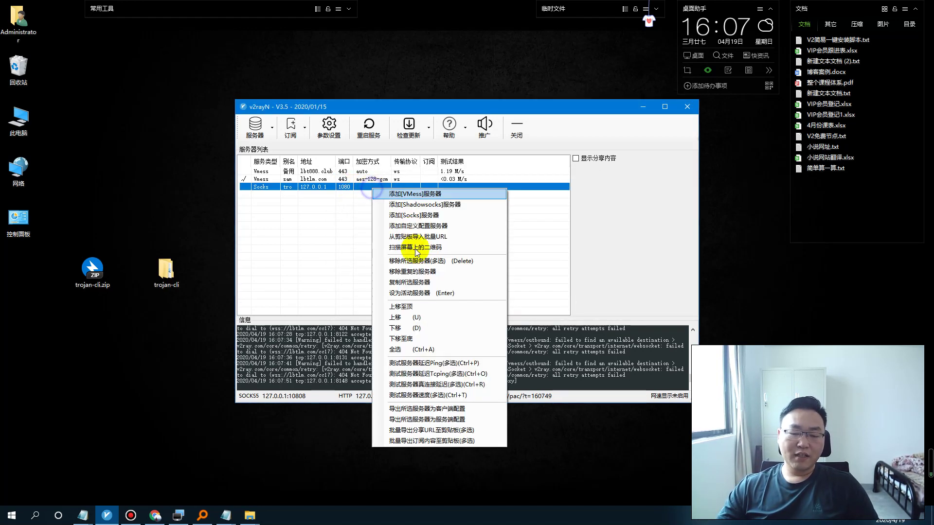
{"action": "left_click", "coordinate": [428, 395]}
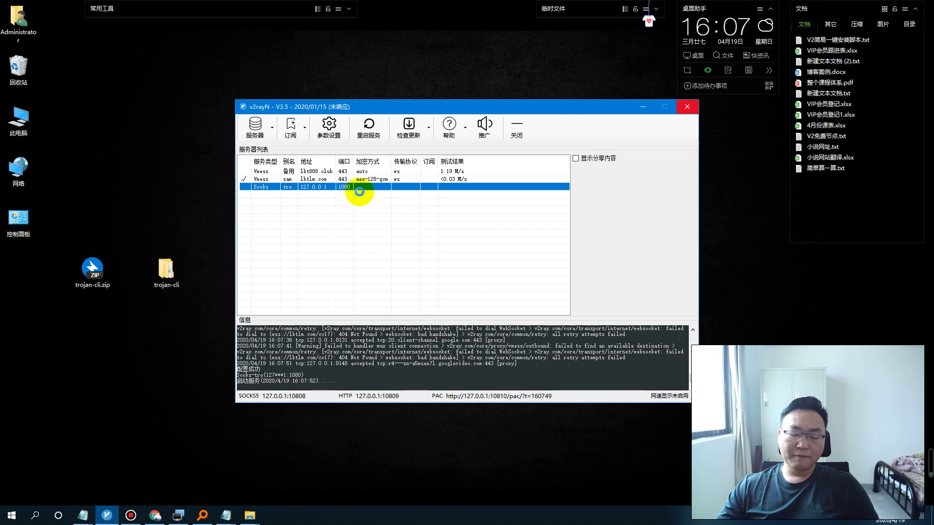
{"action": "right_click", "coordinate": [380, 186]}
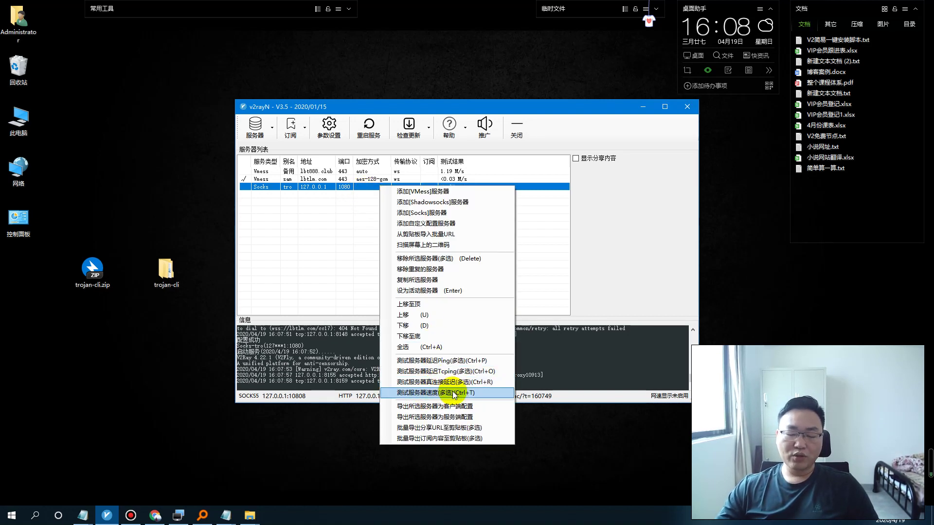
{"action": "left_click", "coordinate": [340, 212]}
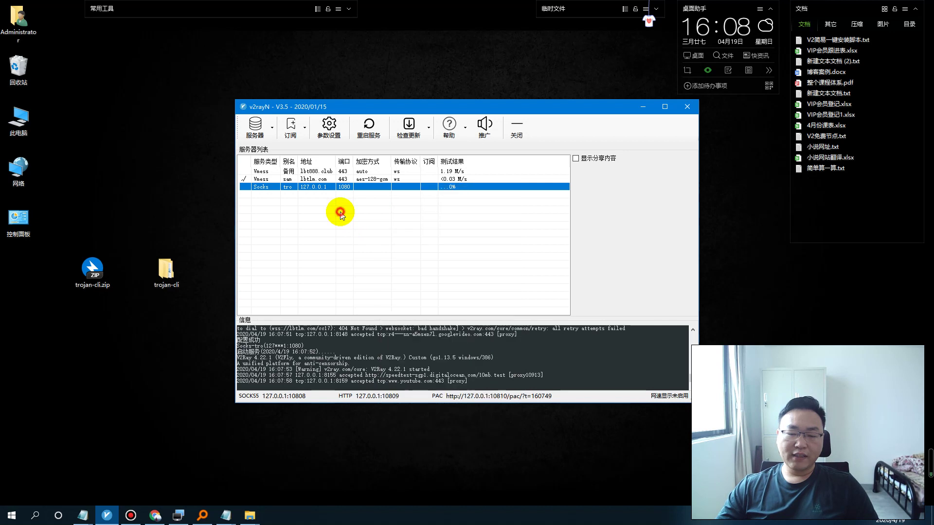
{"action": "left_click", "coordinate": [453, 190]}
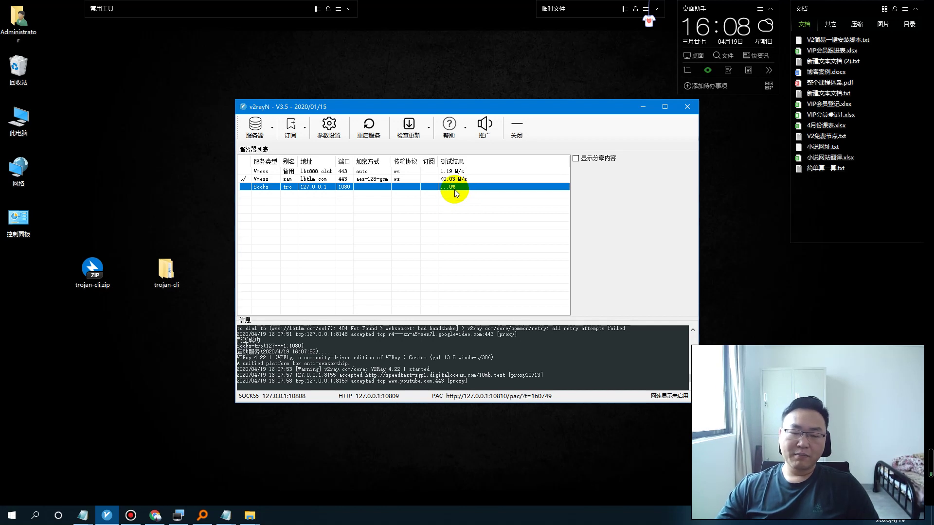
Step: Test the tro server's ping delay and its real connection delay
{"action": "right_click", "coordinate": [398, 187]}
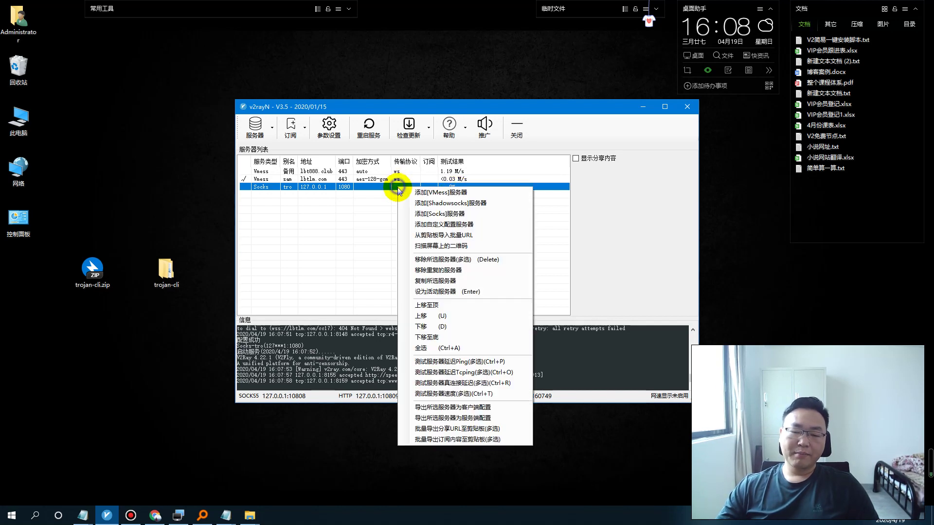
{"action": "left_click", "coordinate": [452, 362]}
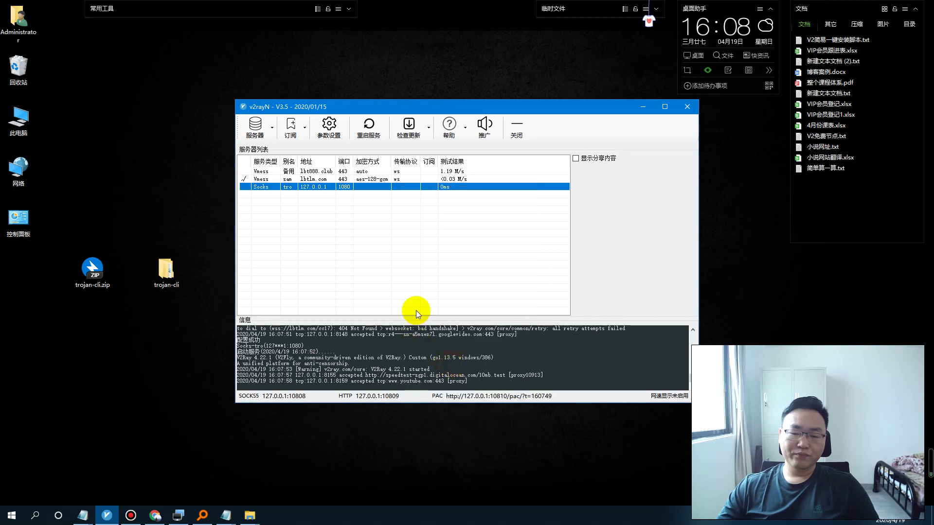
{"action": "right_click", "coordinate": [343, 187]}
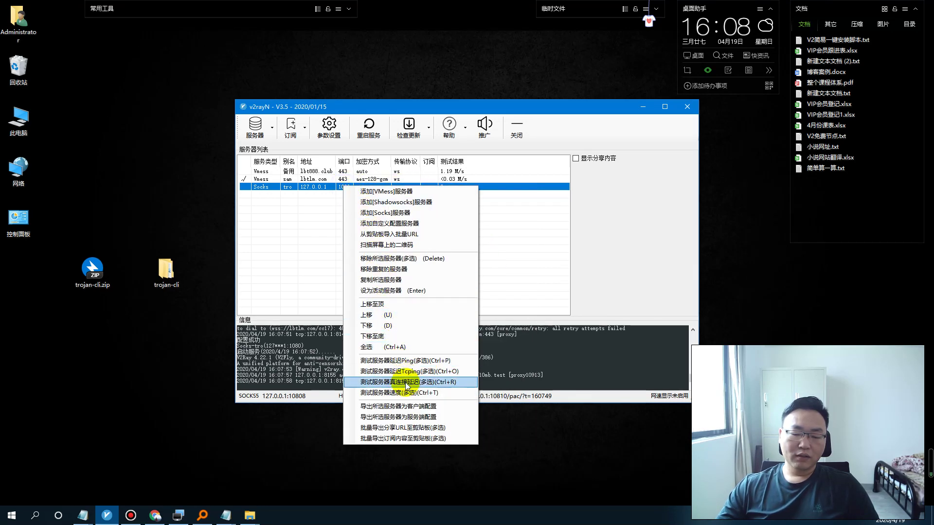
{"action": "left_click", "coordinate": [405, 383]}
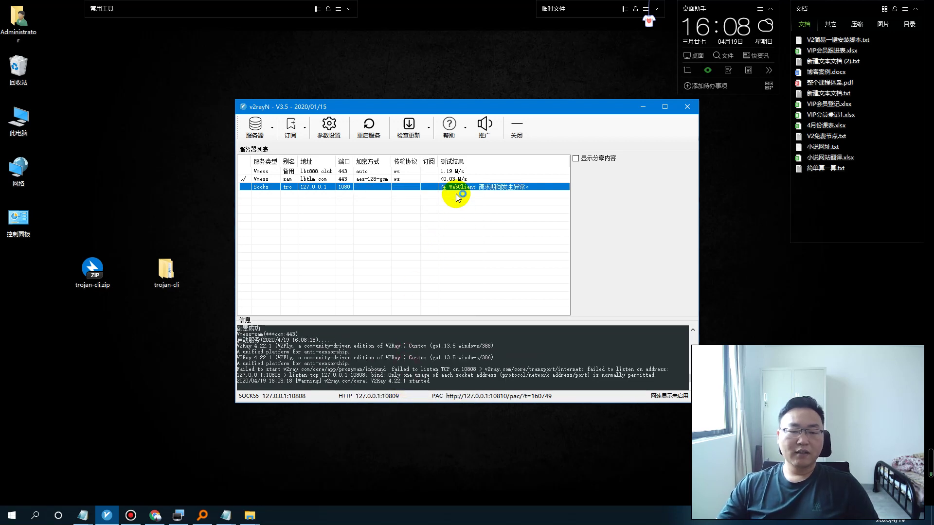
Step: Switch to Chrome, try loading YouTube and change v2rayN's HTTP proxy mode before reloading the page
{"action": "left_click", "coordinate": [156, 515]}
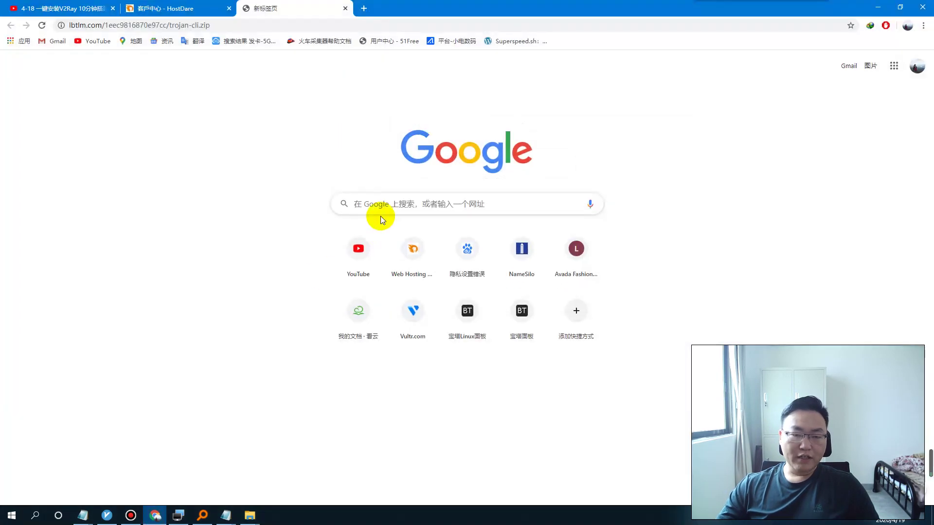
{"action": "left_click", "coordinate": [358, 249]}
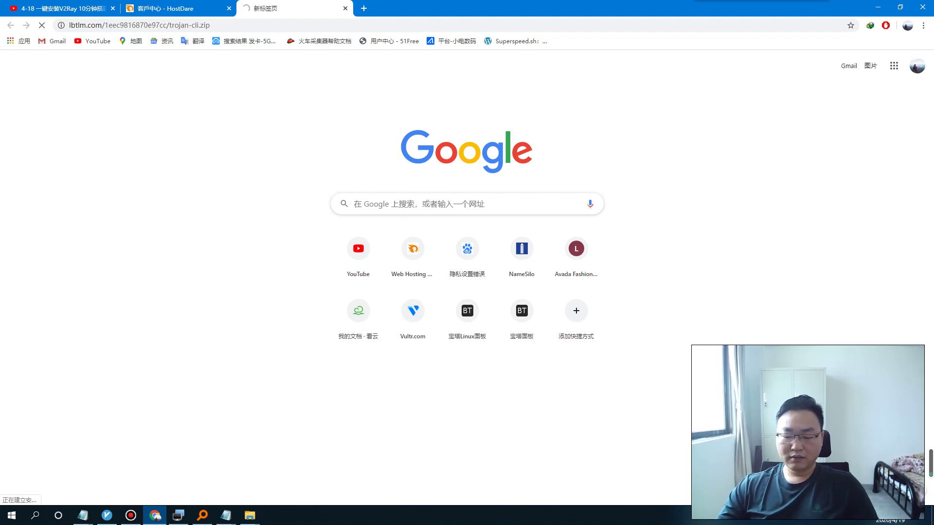
{"action": "left_click", "coordinate": [758, 520]}
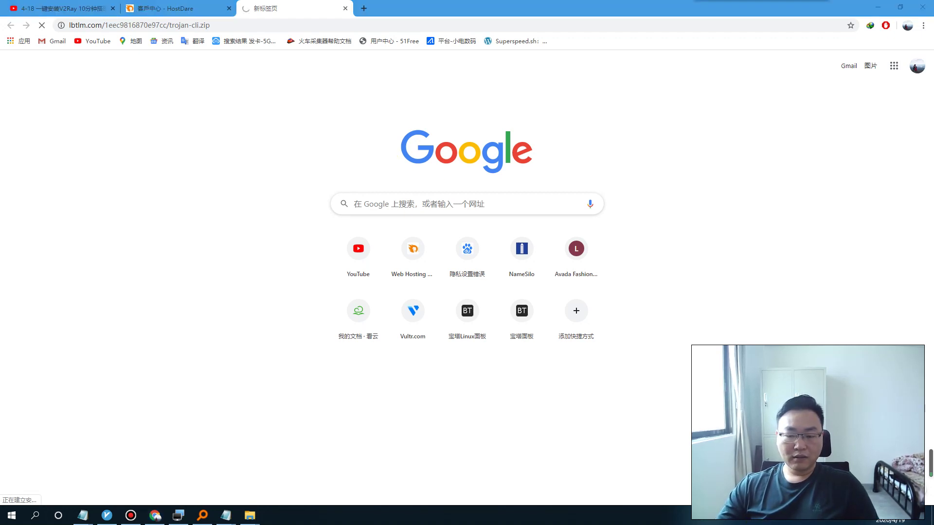
{"action": "right_click", "coordinate": [752, 462]}
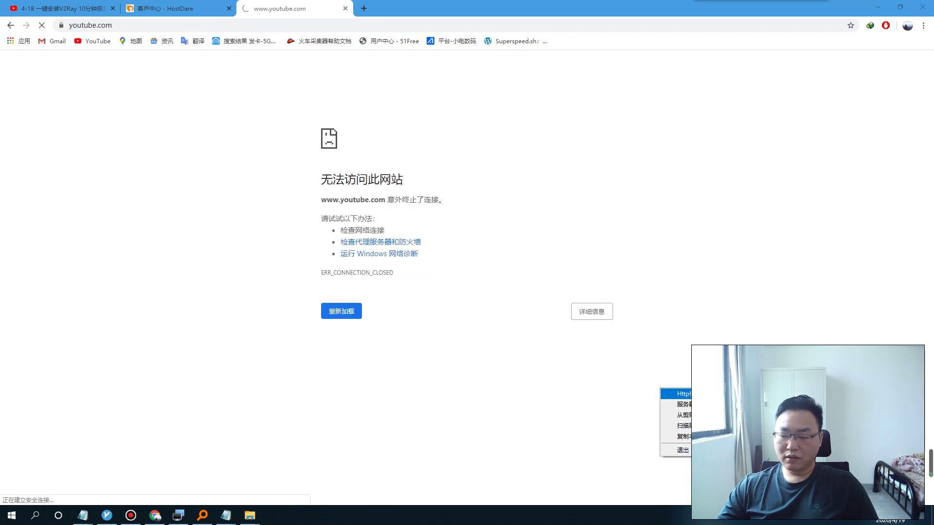
{"action": "left_click", "coordinate": [447, 303]}
{"action": "left_click", "coordinate": [361, 316]}
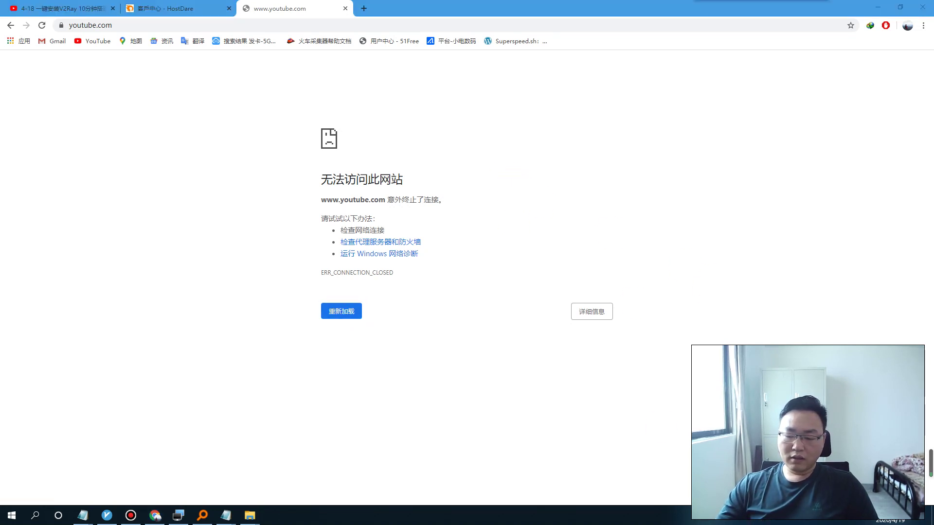
Step: Bring back the trojan-cli folder window and run start.bat
{"action": "mouse_move", "coordinate": [249, 516]}
{"action": "left_click", "coordinate": [269, 465]}
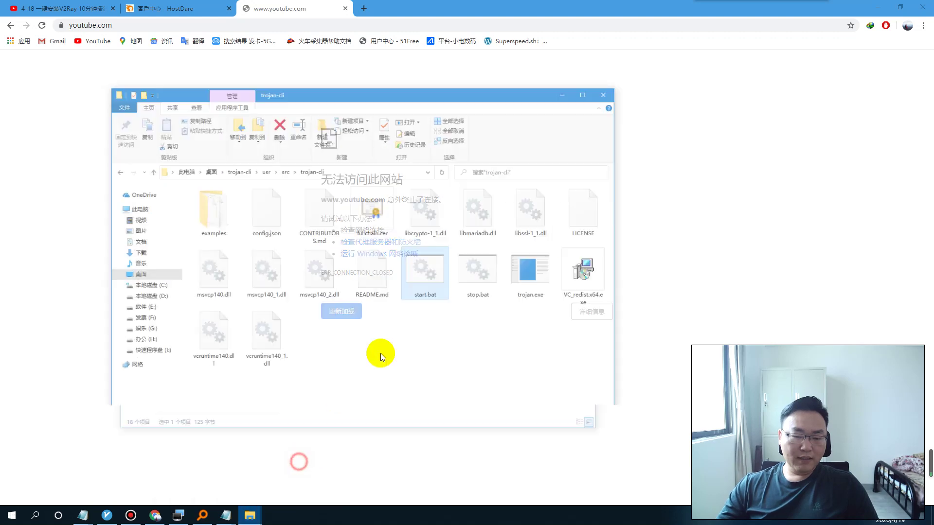
{"action": "left_click", "coordinate": [471, 293]}
{"action": "double_click", "coordinate": [438, 245]}
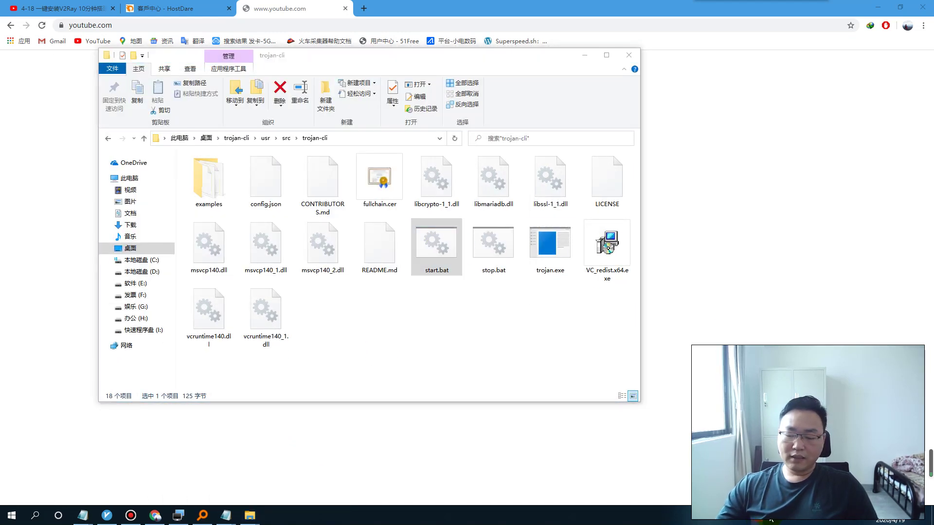
Step: Reopen the tro Socks server's settings in v2rayN, check its address, port and alias, and accept them
{"action": "left_click", "coordinate": [562, 307]}
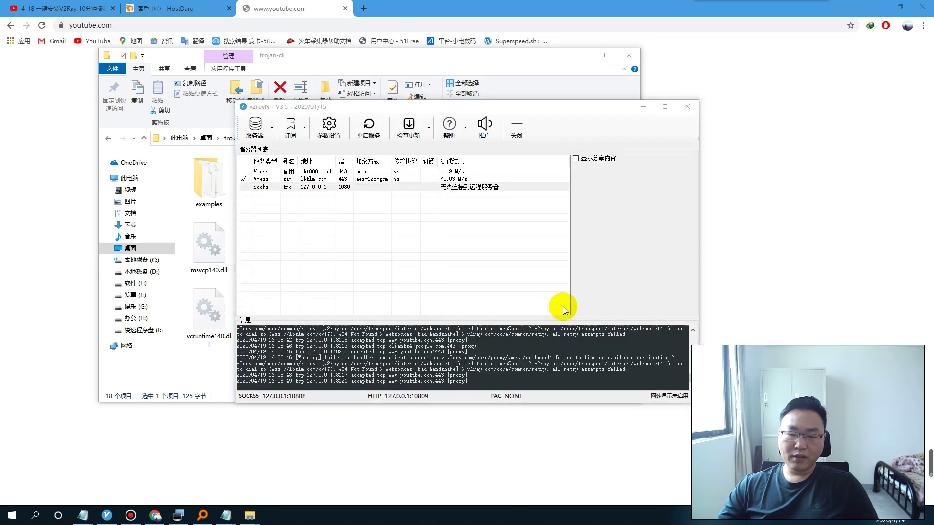
{"action": "left_click", "coordinate": [328, 188]}
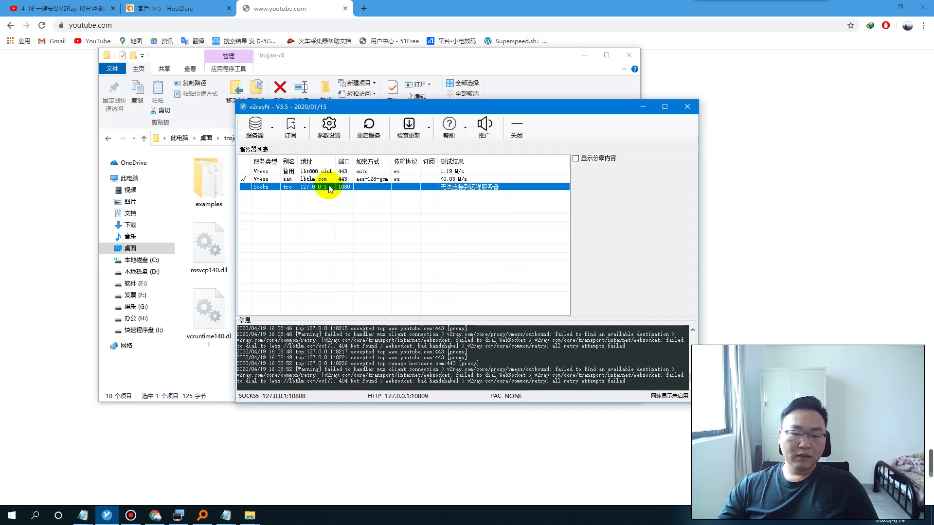
{"action": "right_click", "coordinate": [369, 191]}
{"action": "left_click", "coordinate": [368, 190]}
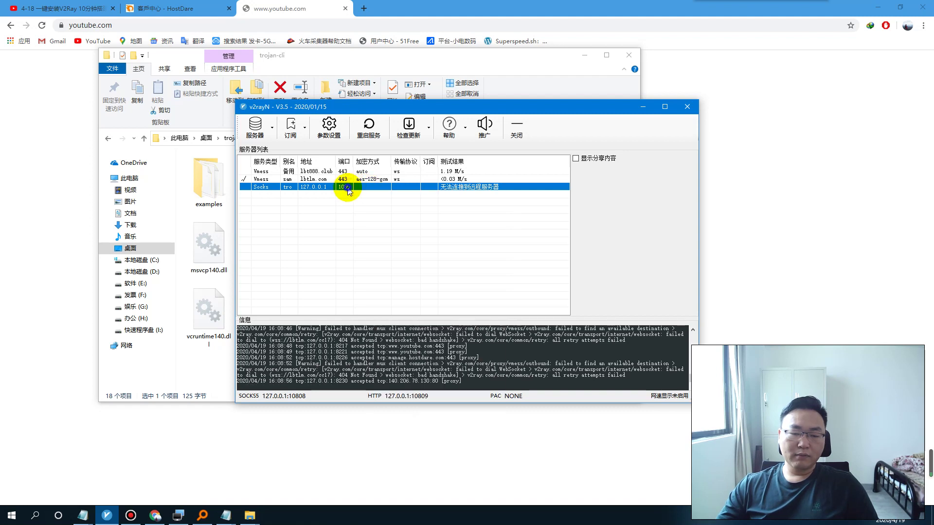
{"action": "right_click", "coordinate": [348, 189]}
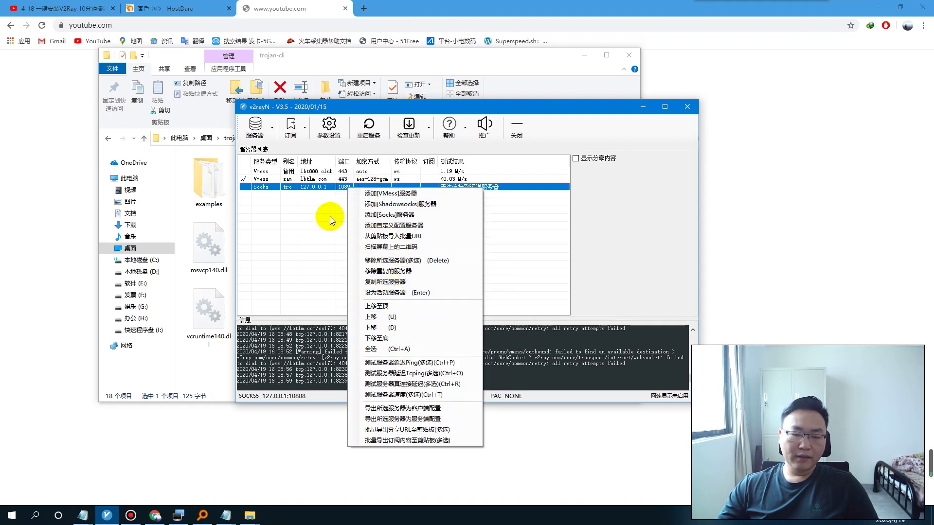
{"action": "double_click", "coordinate": [276, 190]}
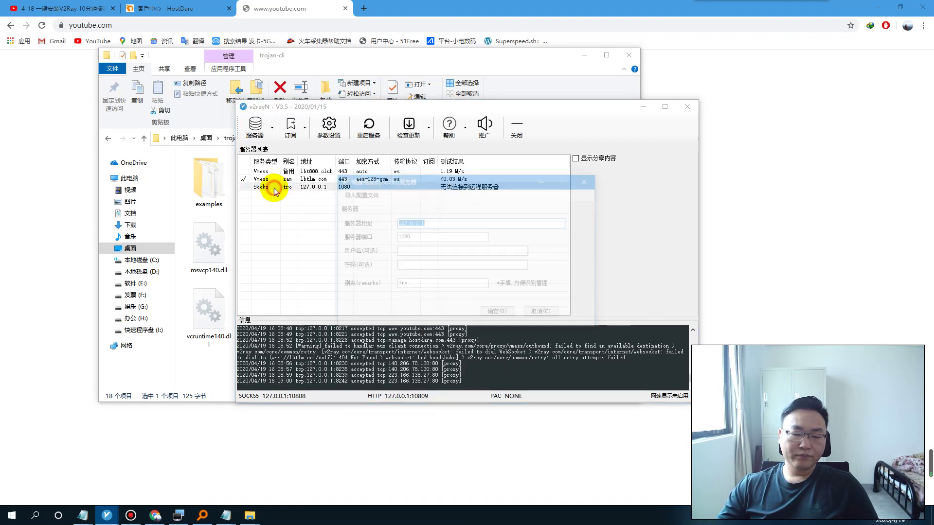
{"action": "left_click", "coordinate": [432, 238]}
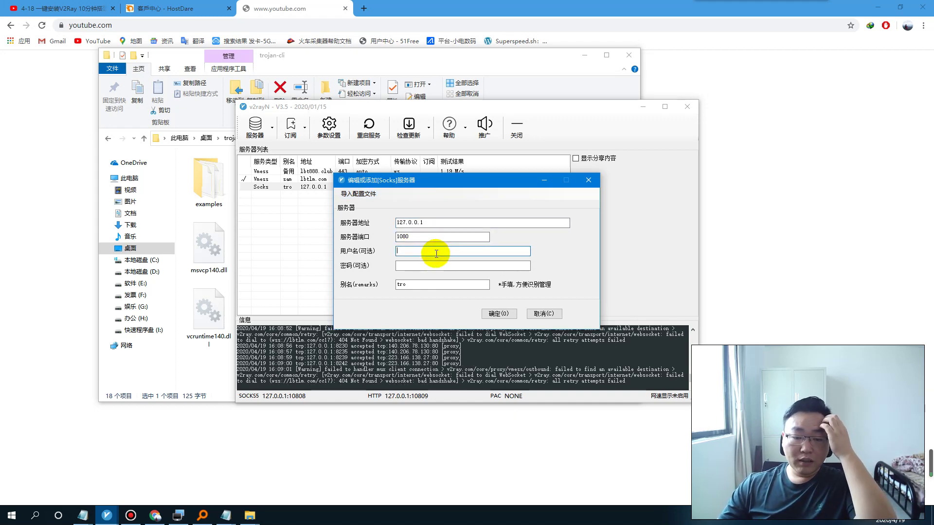
{"action": "left_click", "coordinate": [470, 286]}
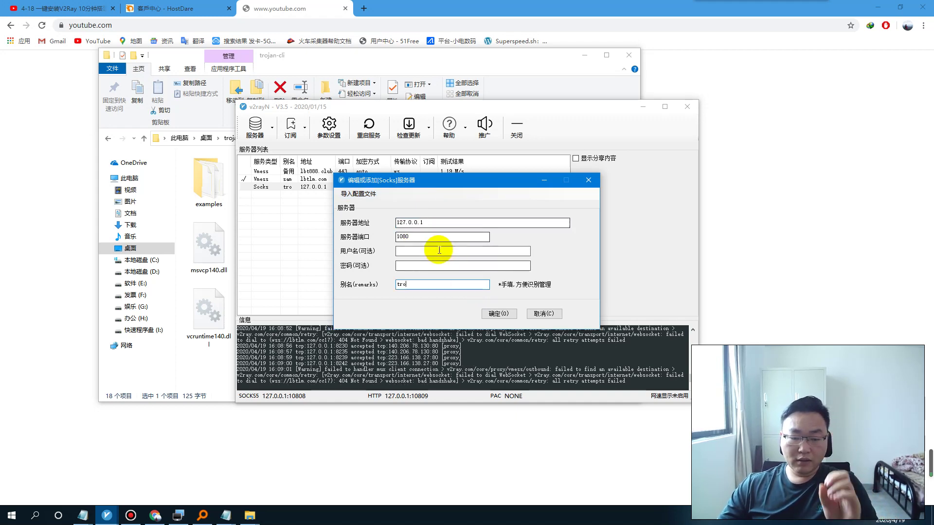
{"action": "left_click", "coordinate": [499, 314]}
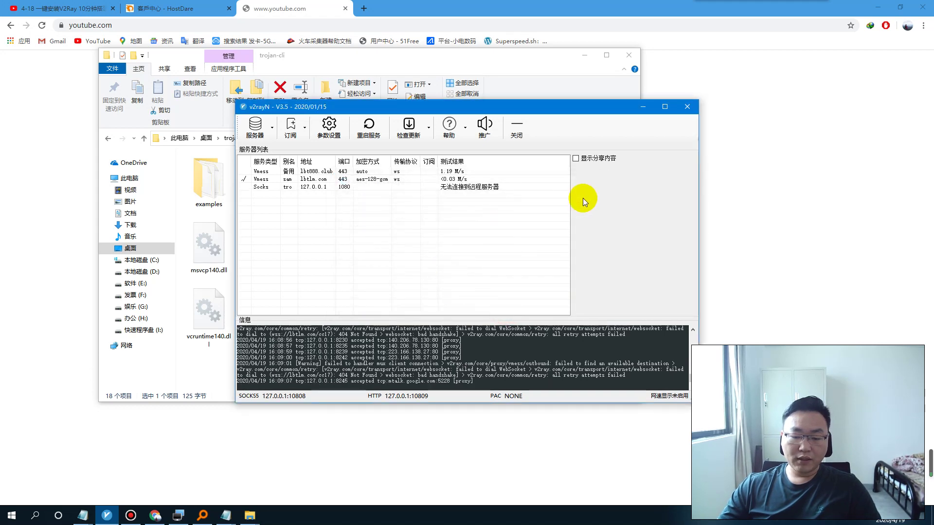
Step: Close the v2rayN window and return to the YouTube page in Chrome
{"action": "left_click", "coordinate": [480, 187]}
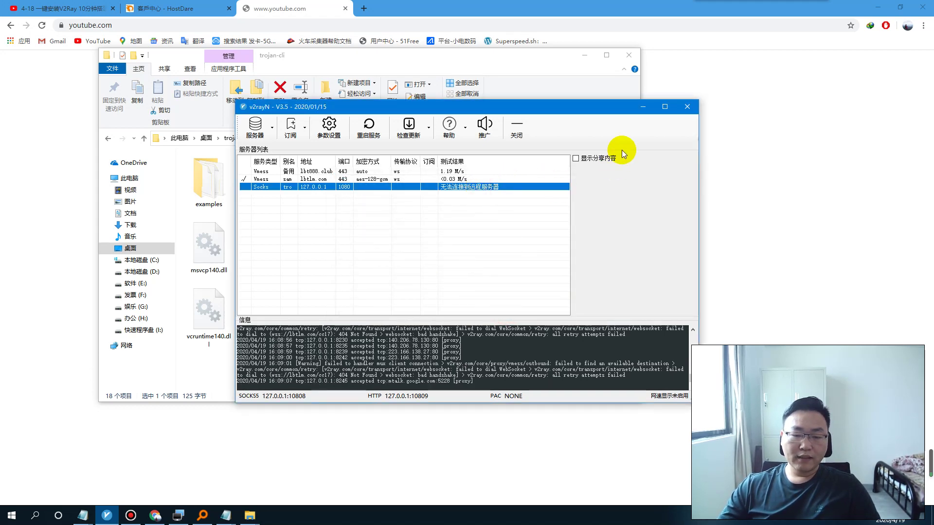
{"action": "left_click", "coordinate": [686, 108]}
{"action": "left_click", "coordinate": [729, 177]}
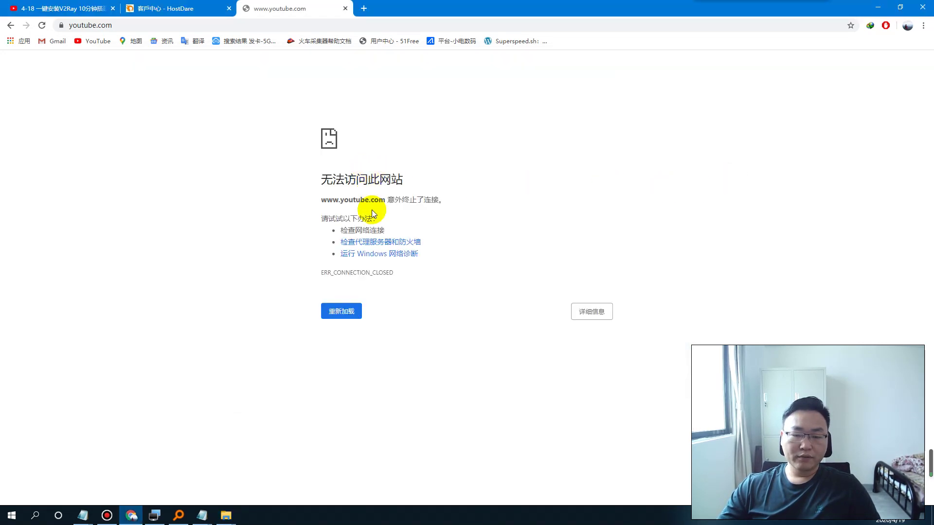
Step: Close the failed YouTube tab and open lbtlm.com in a new tab
{"action": "left_click", "coordinate": [346, 11]}
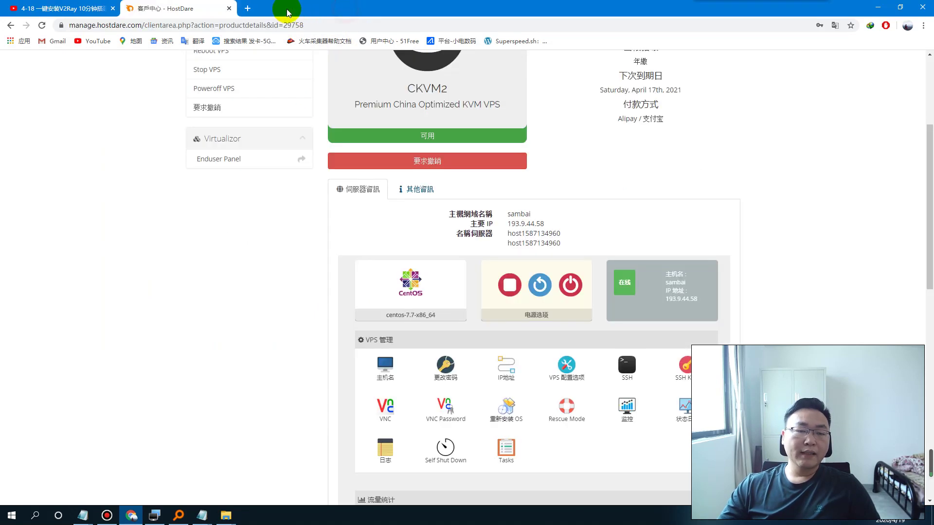
{"action": "left_click", "coordinate": [248, 8]}
{"action": "left_click", "coordinate": [286, 24]}
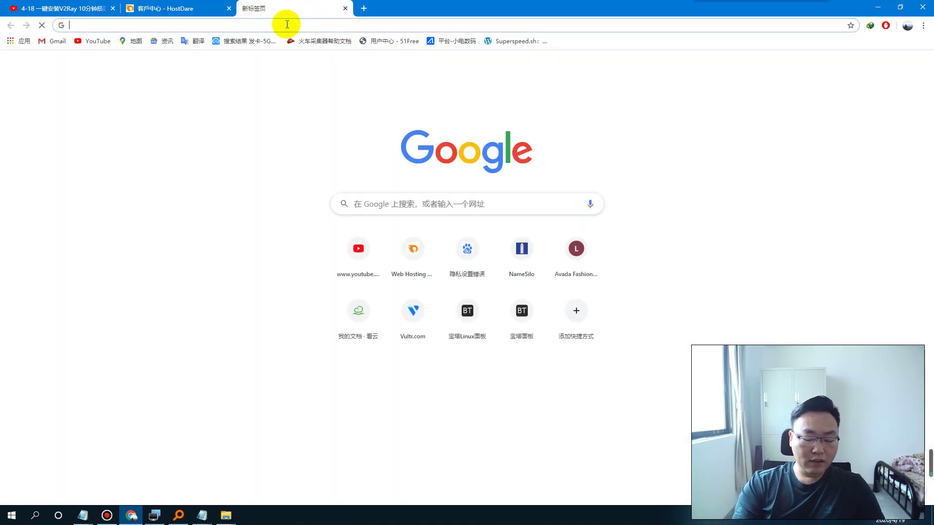
{"action": "type", "text": "lbtlm.com"}
{"action": "key", "text": "Return"}
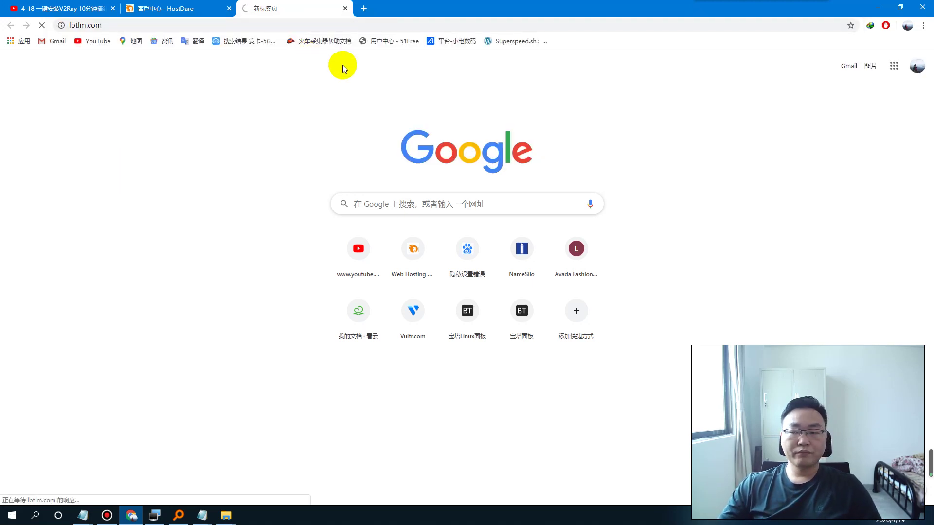
Step: Adjust v2rayN's HTTP proxy setting, highlight the Privoxy error text on the lbtlm.com page and reload the site
{"action": "left_click", "coordinate": [767, 522]}
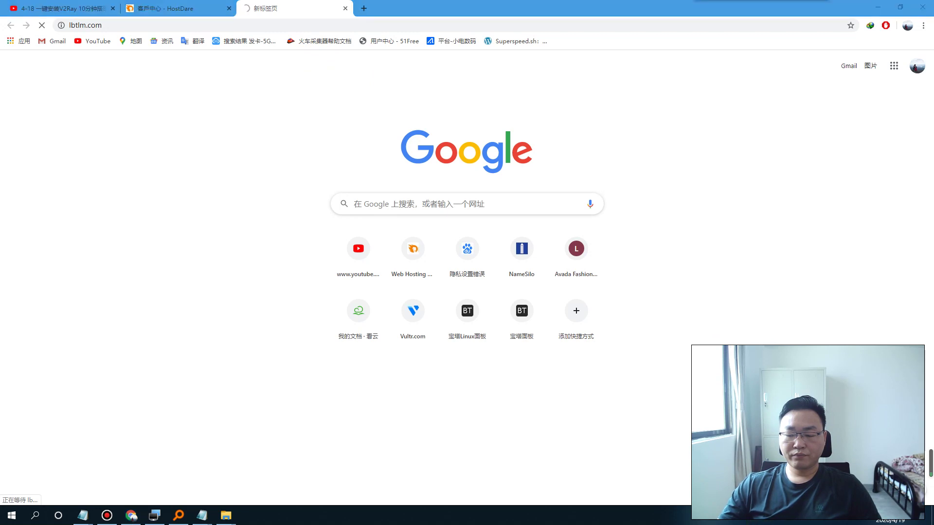
{"action": "right_click", "coordinate": [759, 463]}
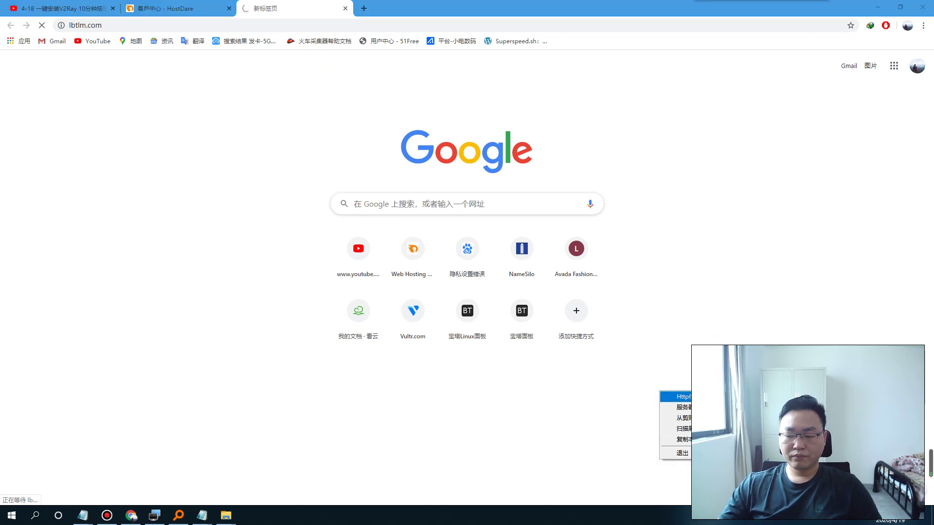
{"action": "left_click", "coordinate": [720, 404]}
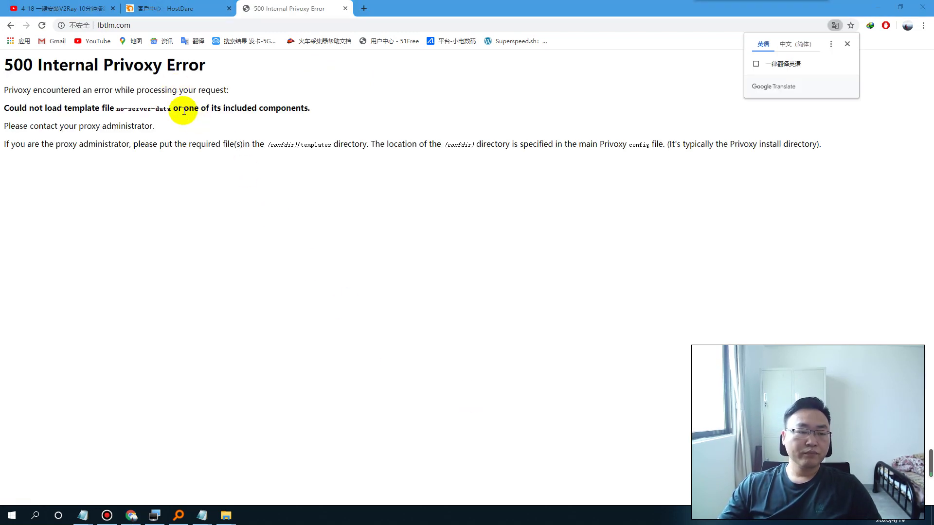
{"action": "left_click_drag", "start_coordinate": [22, 108], "coordinate": [362, 163]}
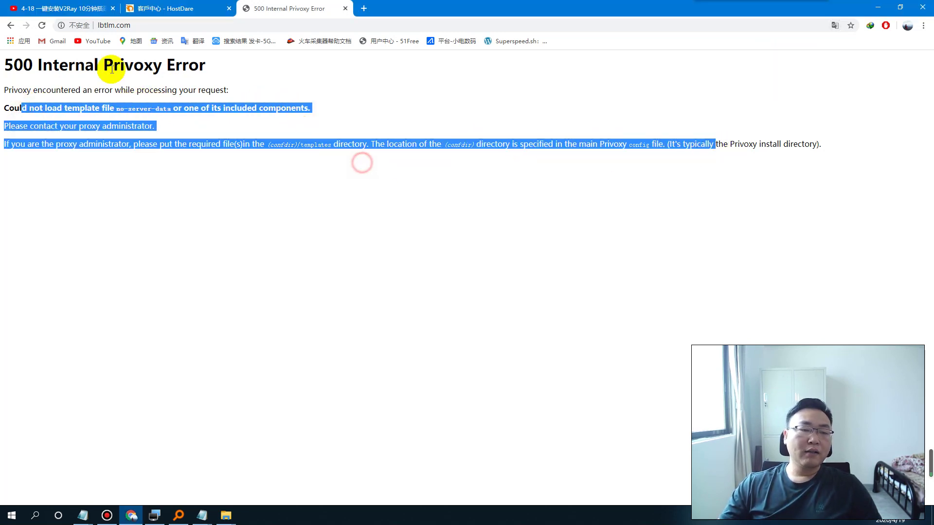
{"action": "left_click", "coordinate": [42, 25]}
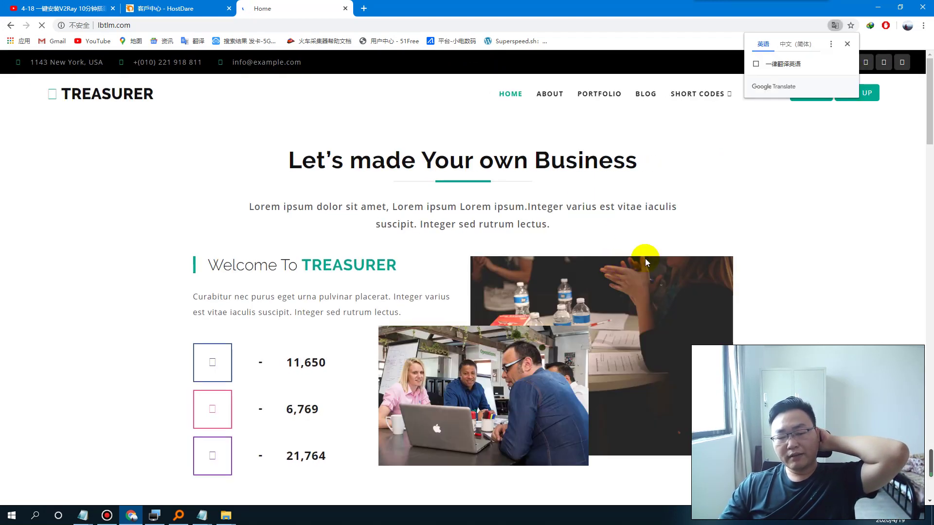
Step: Minimize the Bandicam window and move the SSTap-beta setup file below the trojan-cli folder on the desktop
{"action": "left_click", "coordinate": [780, 521]}
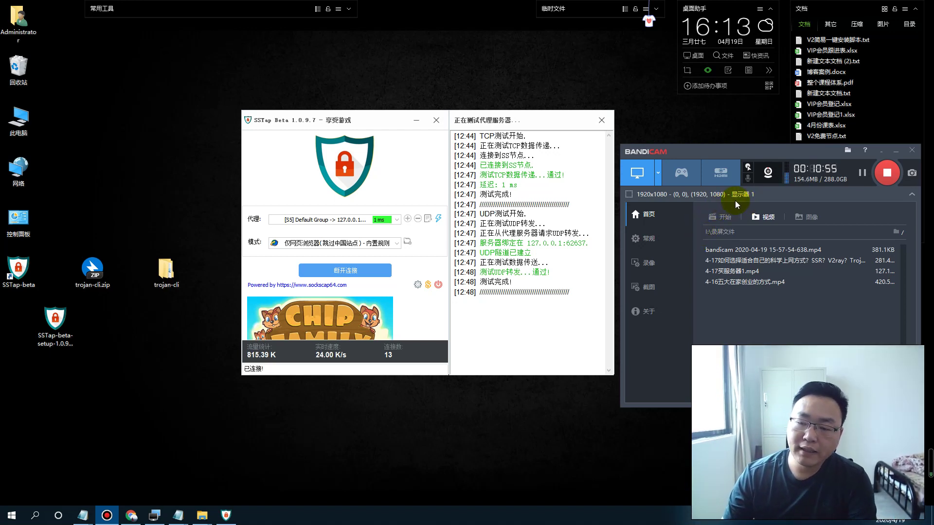
{"action": "left_click", "coordinate": [896, 150]}
{"action": "left_click", "coordinate": [21, 272]}
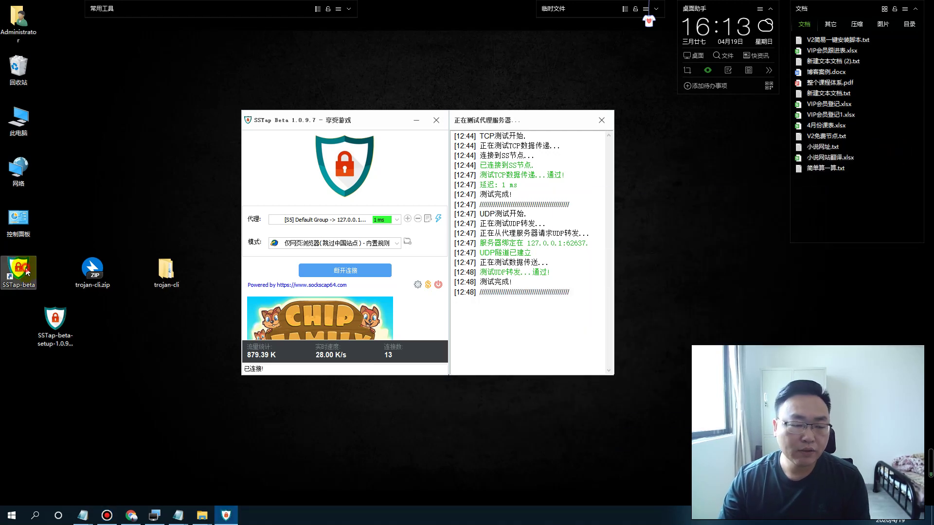
{"action": "left_click", "coordinate": [58, 330]}
{"action": "left_click_drag", "start_coordinate": [58, 330], "coordinate": [164, 334]}
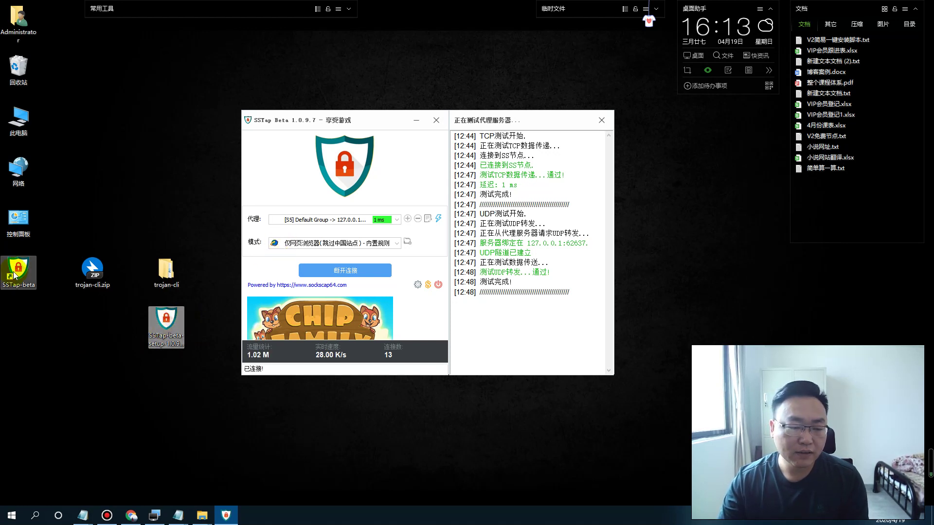
Step: Launch the SSTap-beta 1.0.9.7 installer and exit its setup wizard
{"action": "double_click", "coordinate": [165, 327]}
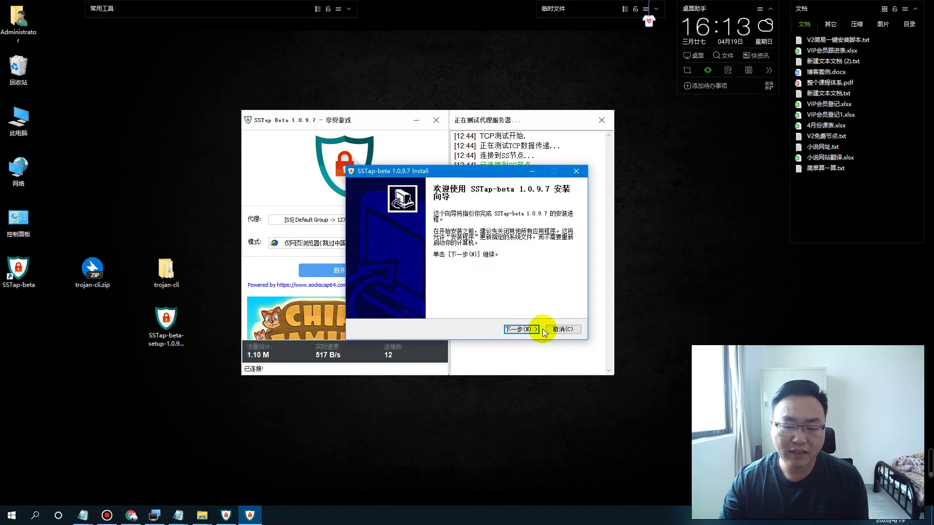
{"action": "left_click", "coordinate": [576, 172]}
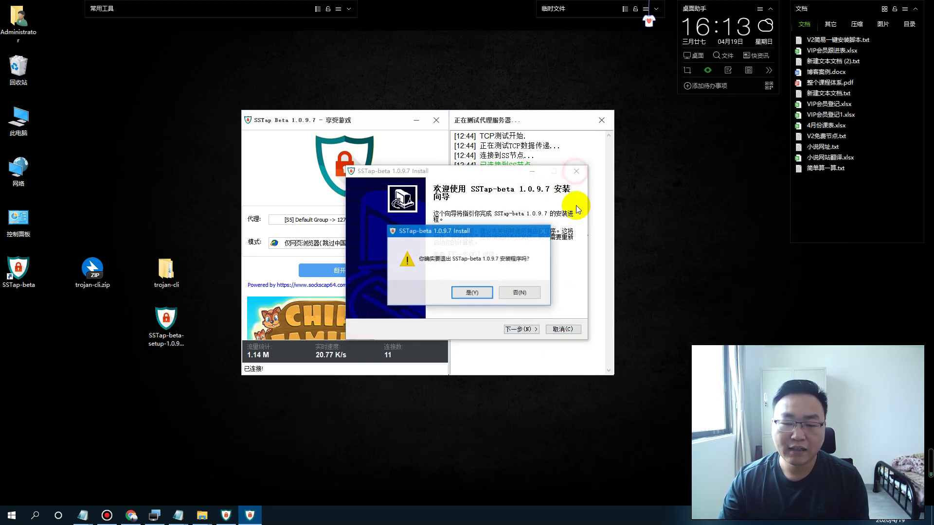
{"action": "left_click", "coordinate": [475, 292]}
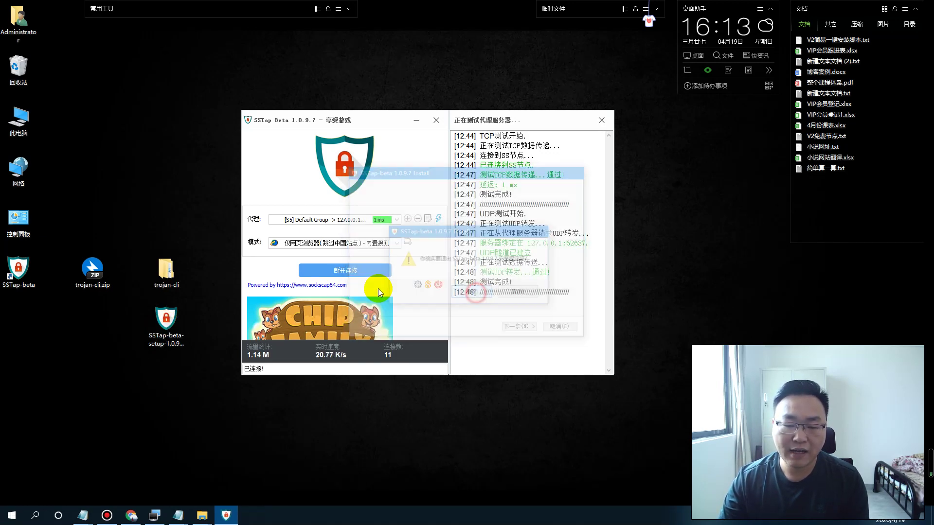
Step: Disconnect SSTap, delete its existing proxy entry, close the test log and refresh the desktop
{"action": "left_click", "coordinate": [353, 269]}
{"action": "left_click", "coordinate": [418, 218]}
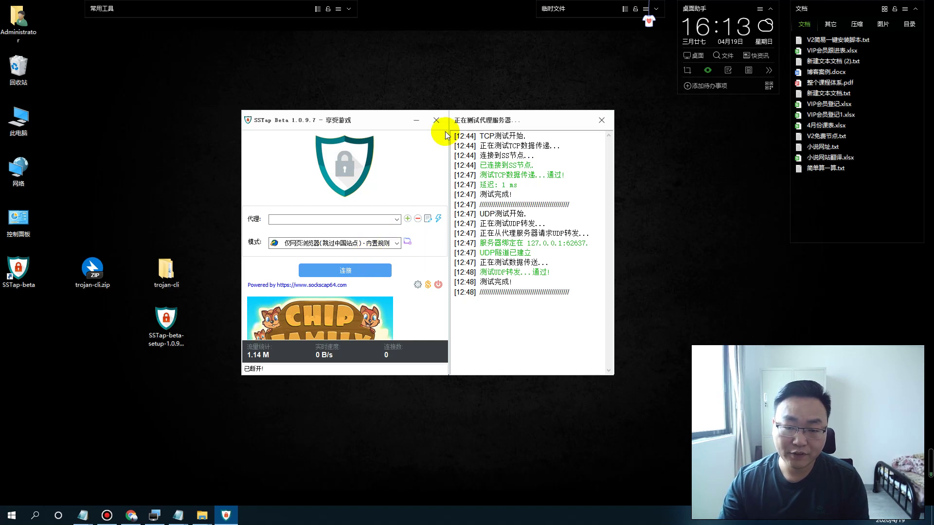
{"action": "left_click", "coordinate": [602, 120]}
{"action": "right_click", "coordinate": [536, 188]}
{"action": "left_click", "coordinate": [587, 230]}
Step: Start adding a new SOCKS 5 proxy in SSTap with 127.0.0.1 as the server IP
{"action": "left_click", "coordinate": [409, 220]}
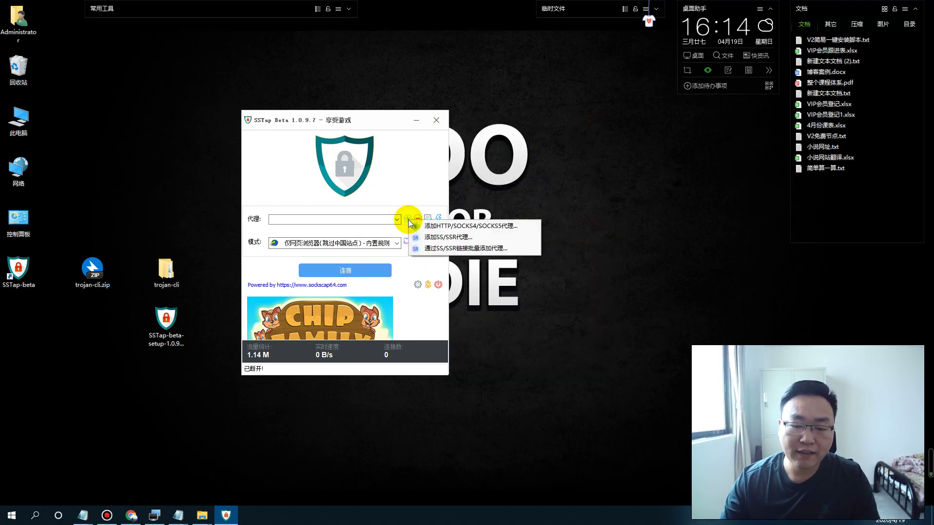
{"action": "left_click", "coordinate": [482, 225]}
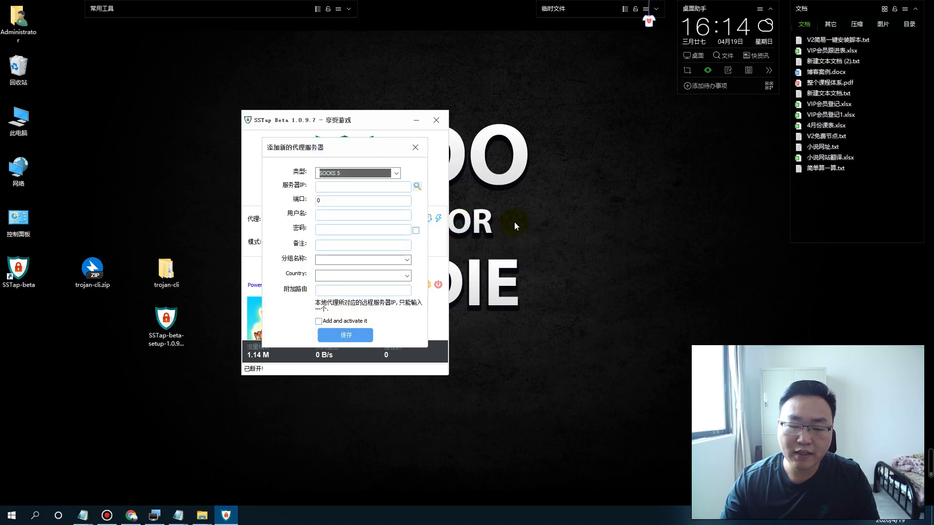
{"action": "left_click", "coordinate": [365, 188]}
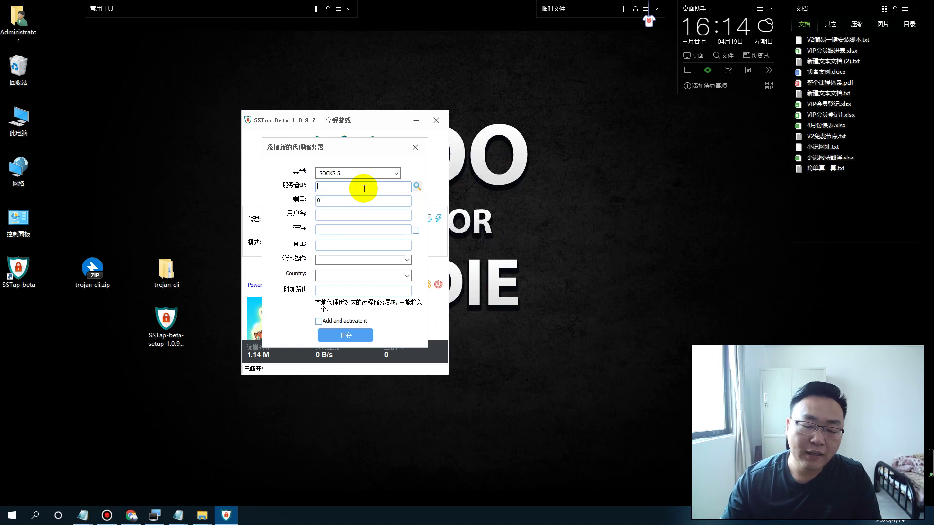
{"action": "left_click", "coordinate": [389, 173]}
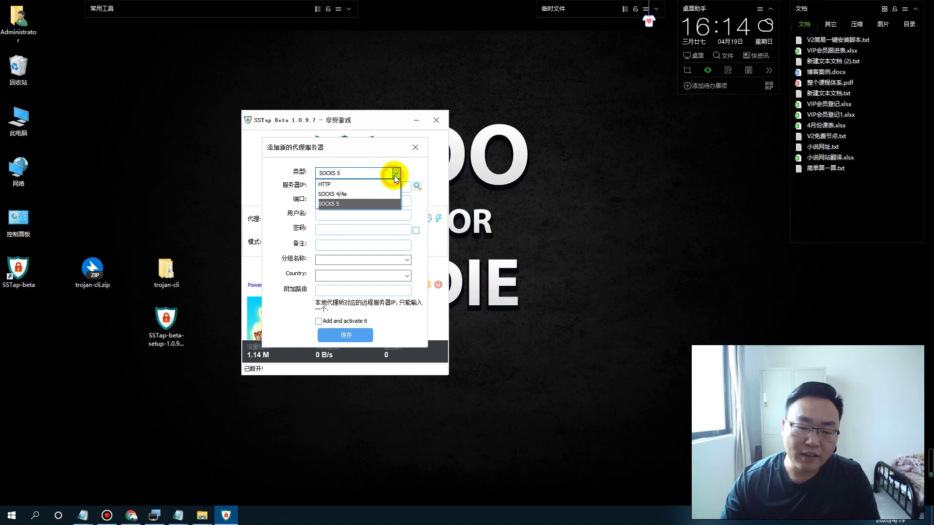
{"action": "left_click", "coordinate": [354, 203]}
{"action": "left_click", "coordinate": [348, 191]}
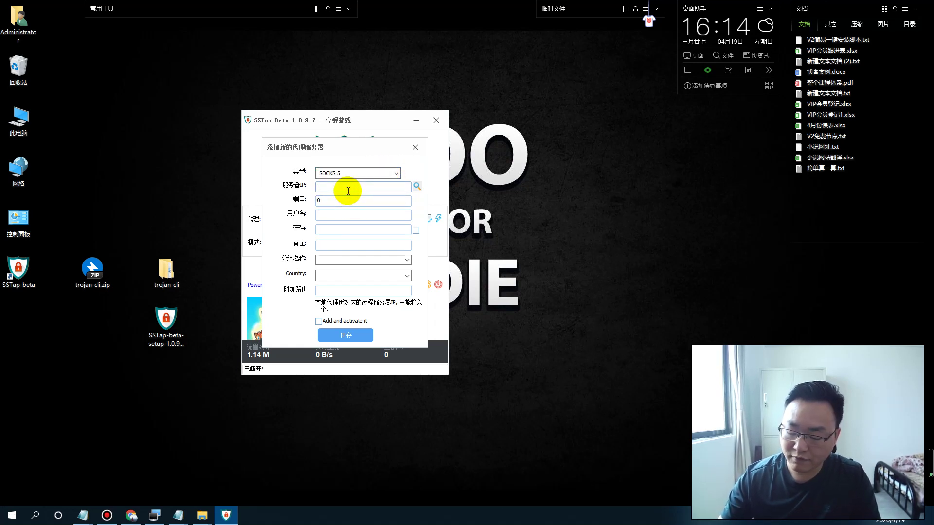
{"action": "type", "text": "127.0.0"}
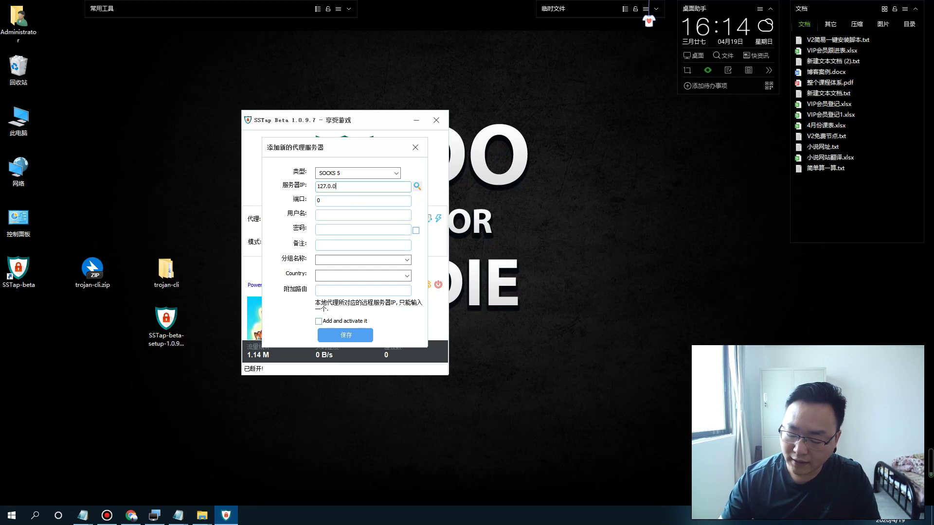
{"action": "type", "text": ".1"}
Step: Set the new proxy's port to 1080 and save the server
{"action": "left_click", "coordinate": [319, 200]}
{"action": "key", "text": "BackSpace"}
{"action": "type", "text": "1"}
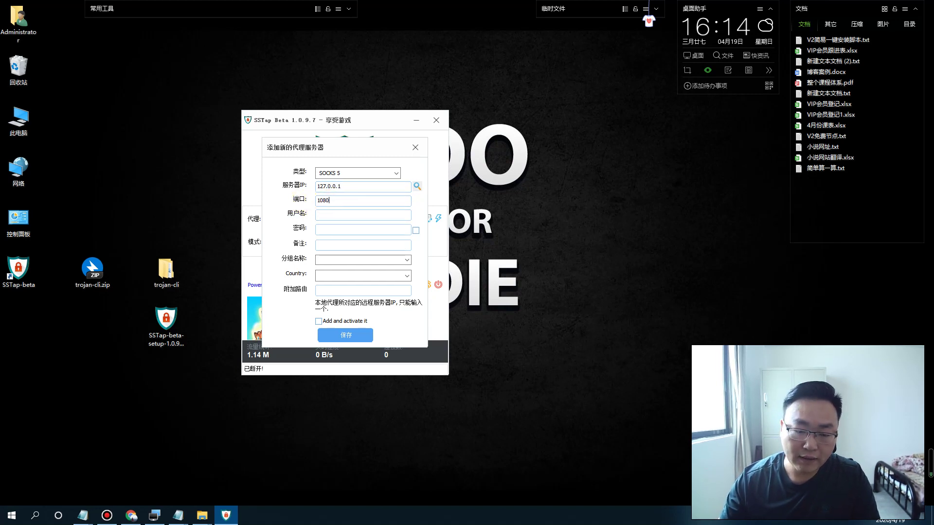
{"action": "left_click", "coordinate": [348, 335]}
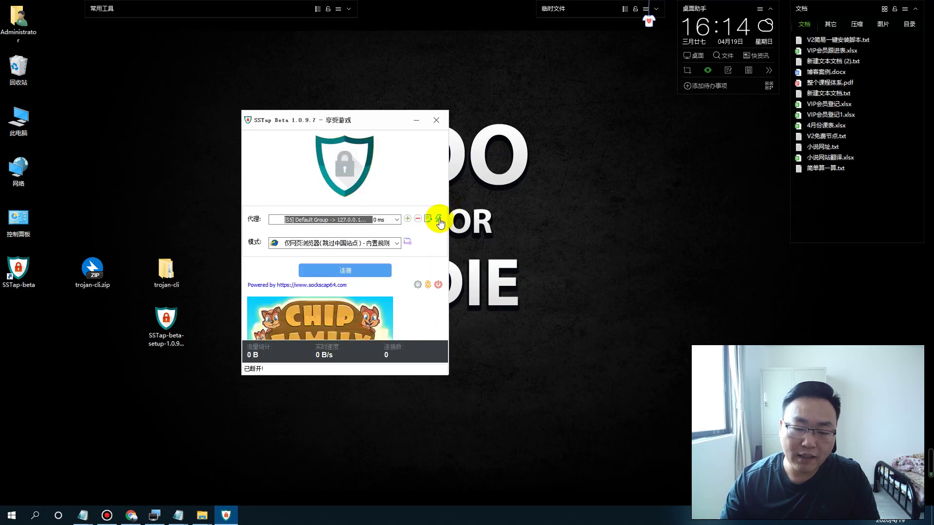
Step: Test the new proxy's TCP and UDP forwarding and circle the UDP forwarding line in the log with red annotations
{"action": "left_click", "coordinate": [439, 220]}
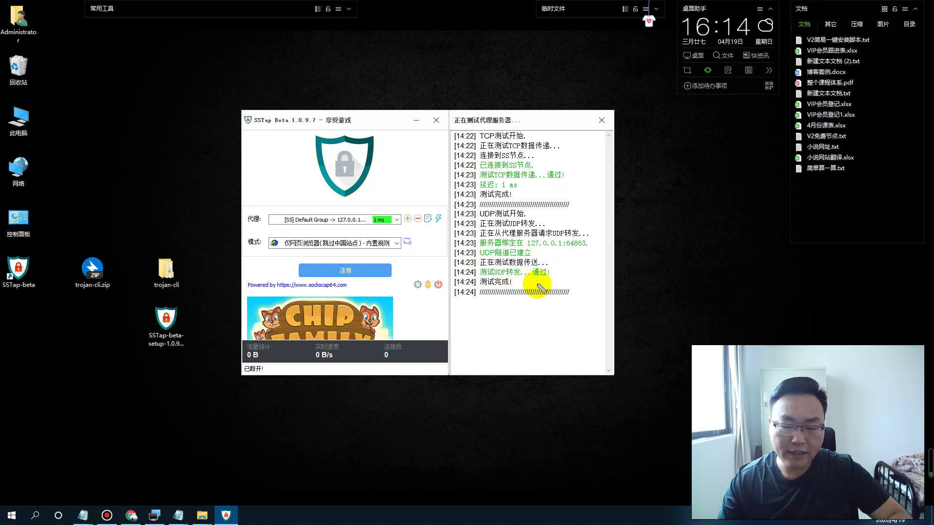
{"action": "key", "text": "ctrl+F1"}
{"action": "mouse_move", "coordinate": [547, 265]}
{"action": "left_mouse_down"}
{"action": "mouse_move", "coordinate": [484, 272]}
{"action": "mouse_move", "coordinate": [579, 268]}
{"action": "left_mouse_up"}
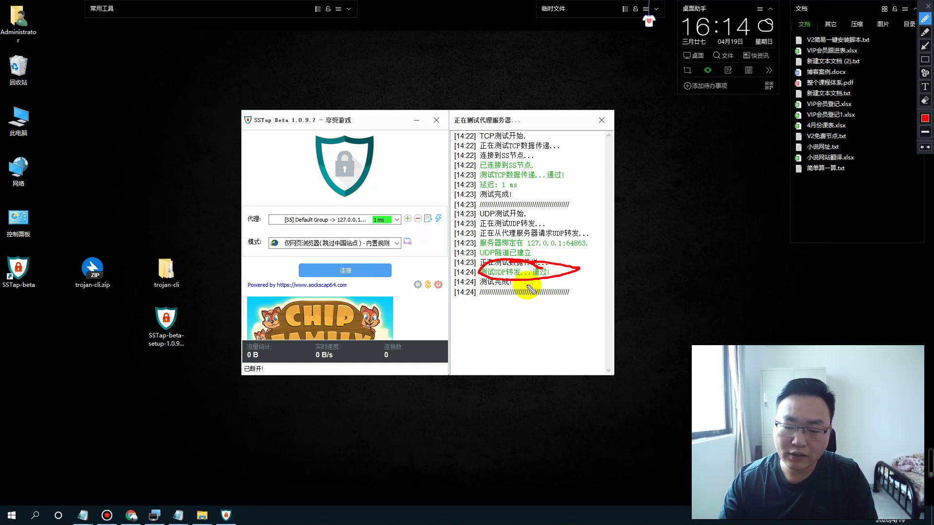
{"action": "mouse_move", "coordinate": [480, 253]}
{"action": "left_mouse_down"}
{"action": "mouse_move", "coordinate": [590, 250]}
{"action": "mouse_move", "coordinate": [518, 235]}
{"action": "mouse_move", "coordinate": [482, 248]}
{"action": "left_mouse_up"}
{"action": "key", "text": "ctrl+F1"}
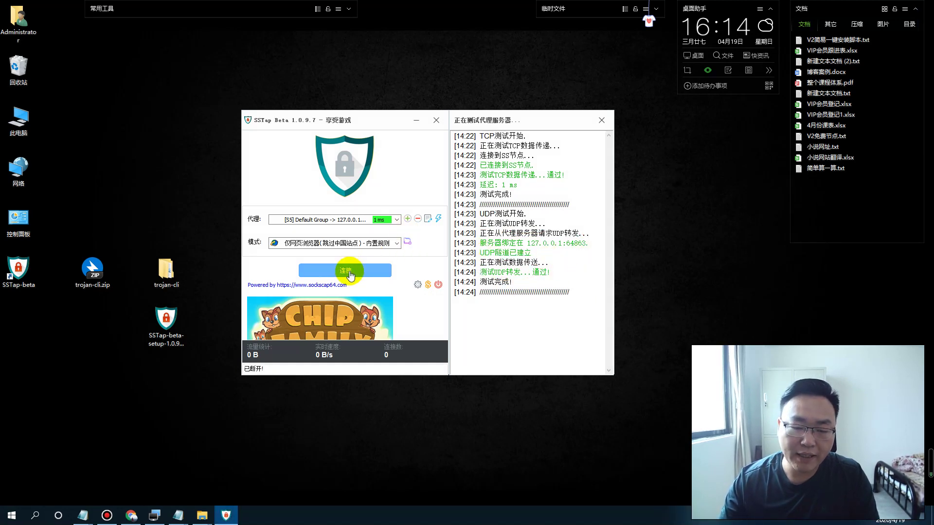
Step: Try SSTap's 不代理中国IP proxy mode
{"action": "left_click", "coordinate": [397, 243]}
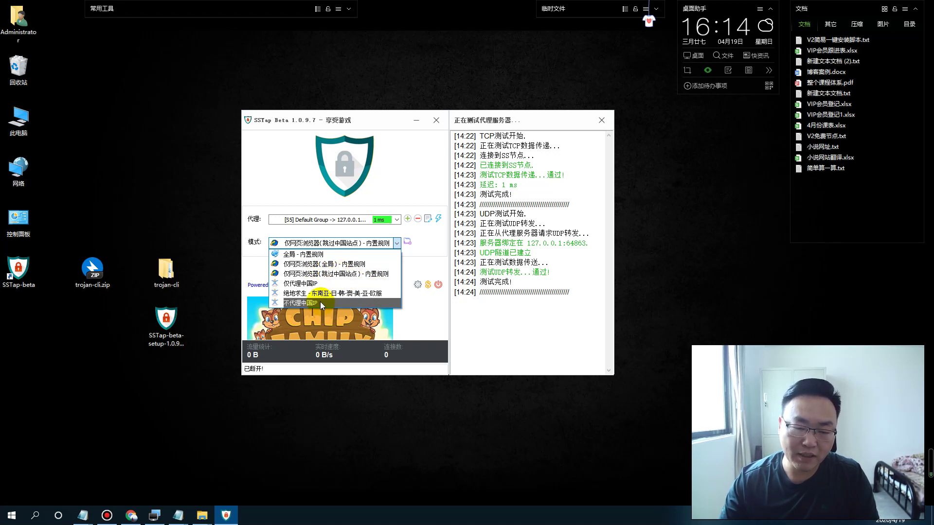
{"action": "left_click", "coordinate": [324, 274]}
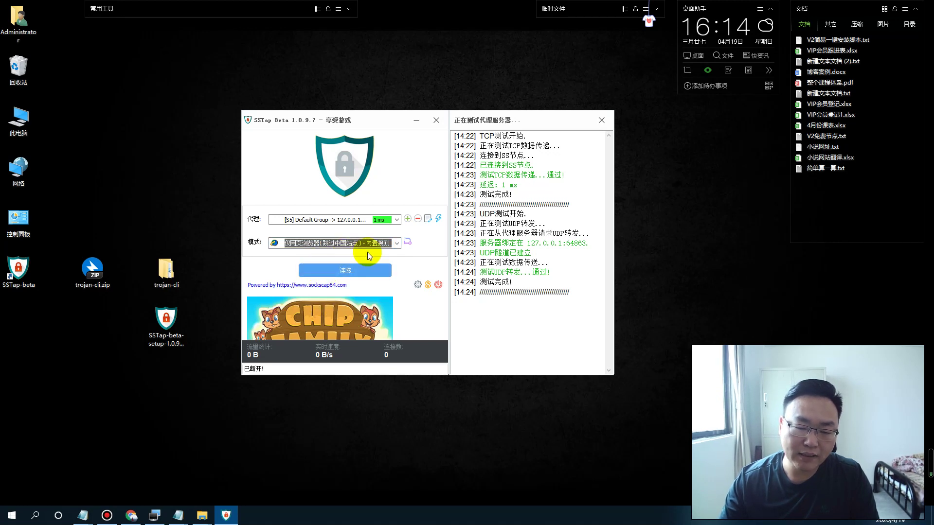
{"action": "left_click", "coordinate": [396, 243]}
{"action": "left_click", "coordinate": [330, 303]}
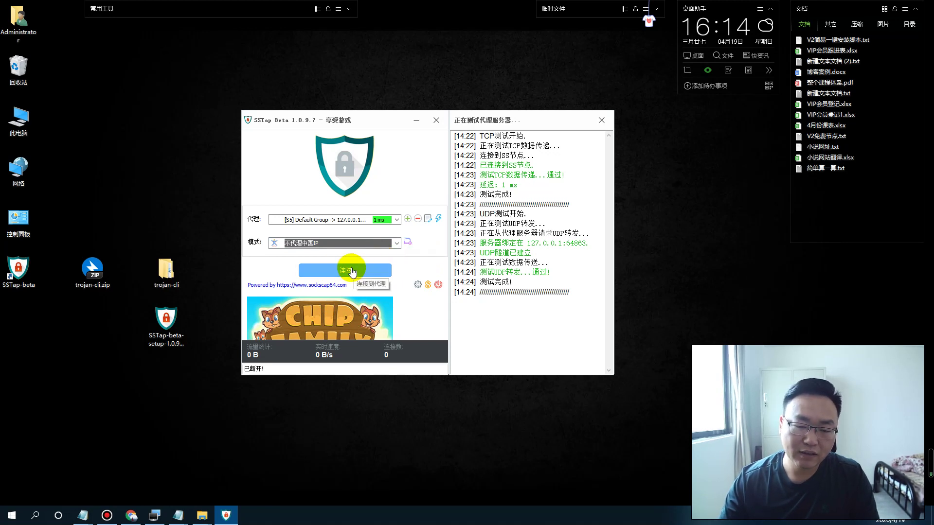
Step: Set SSTap's mode to 仅网页浏览器(跳过中国站点) - 内置规则 and connect to the proxy
{"action": "left_click", "coordinate": [396, 243]}
{"action": "left_click", "coordinate": [309, 277]}
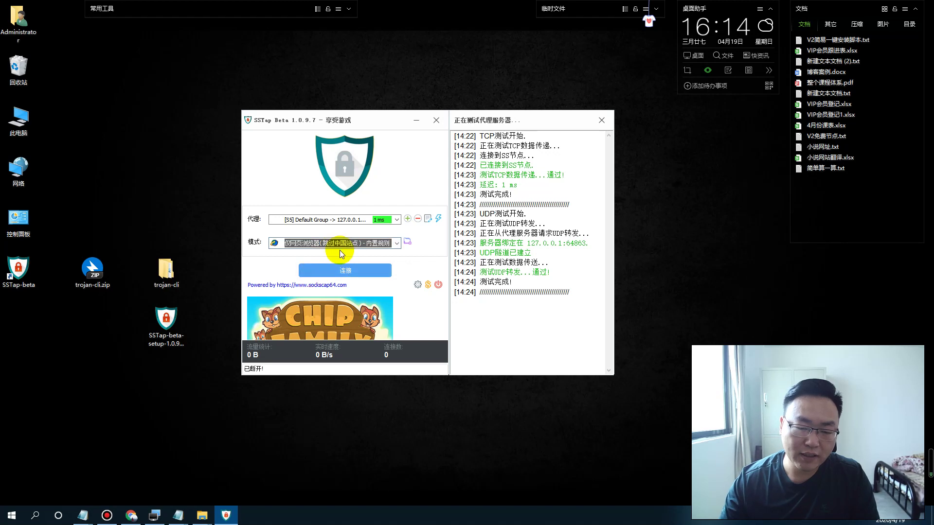
{"action": "left_click", "coordinate": [344, 270]}
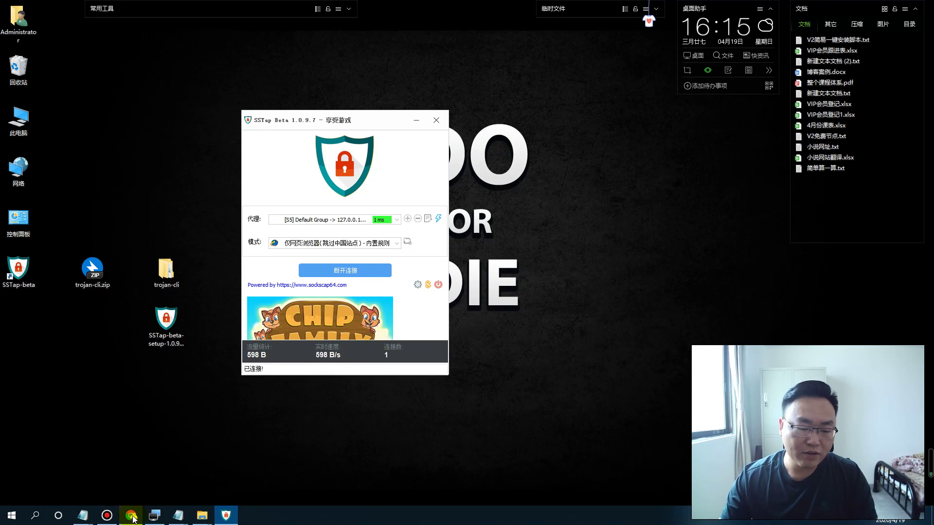
Step: Switch to Chrome, search YouTube for "4k" and play the 4K VIDEO ultrahd hdr sony result
{"action": "left_click", "coordinate": [132, 516]}
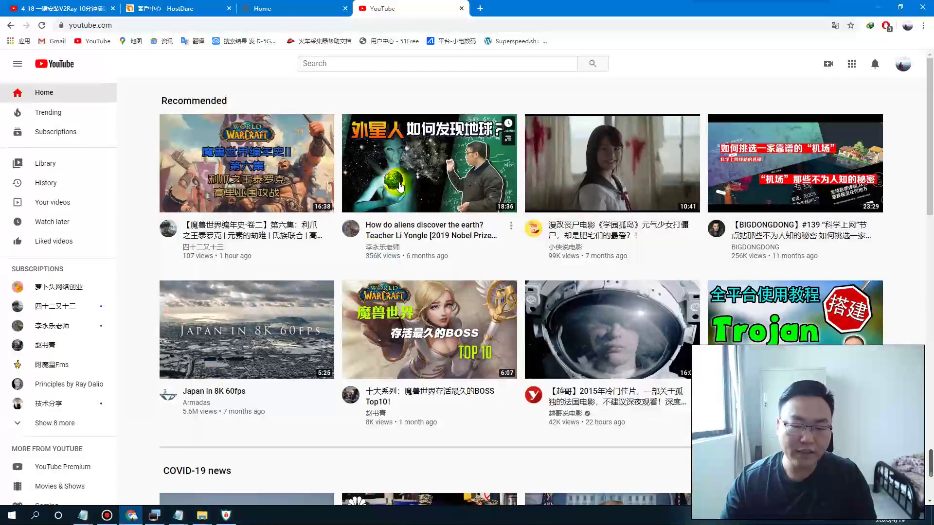
{"action": "left_click", "coordinate": [336, 66]}
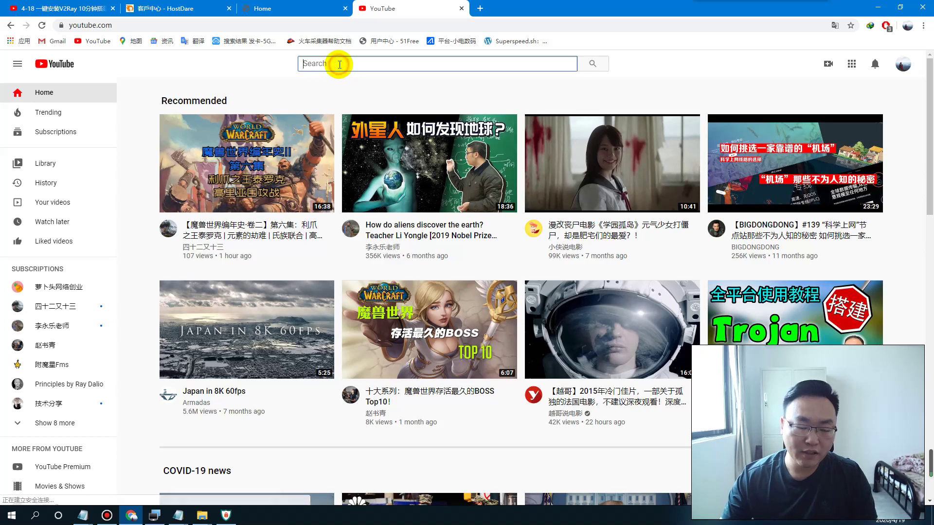
{"action": "type", "text": "4k"}
{"action": "key", "text": "Return"}
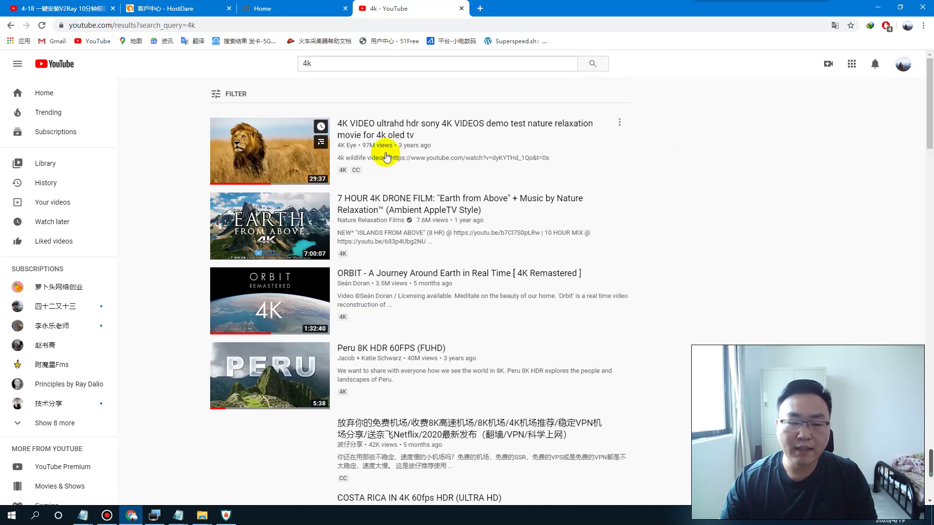
{"action": "left_click", "coordinate": [278, 153]}
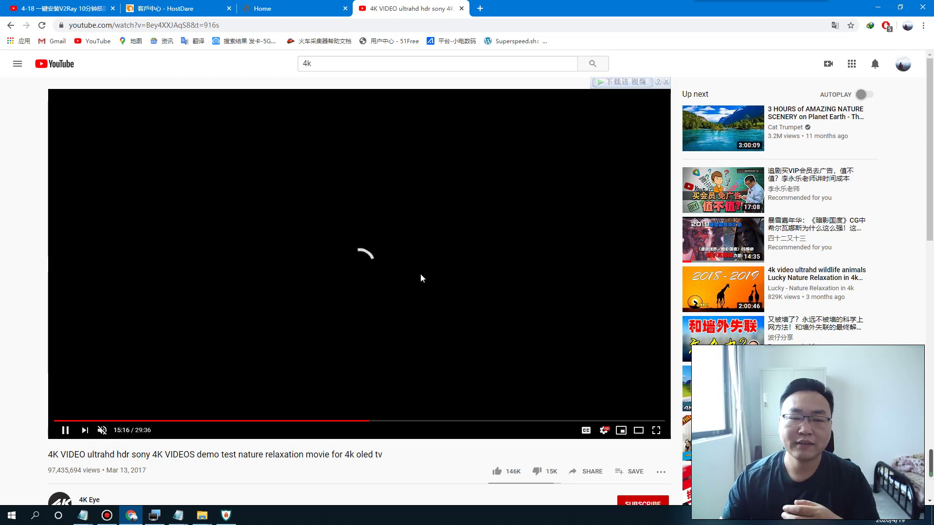
Step: Check the 4K video's Stats for nerds overlay twice, close it and pause playback
{"action": "right_click", "coordinate": [410, 251]}
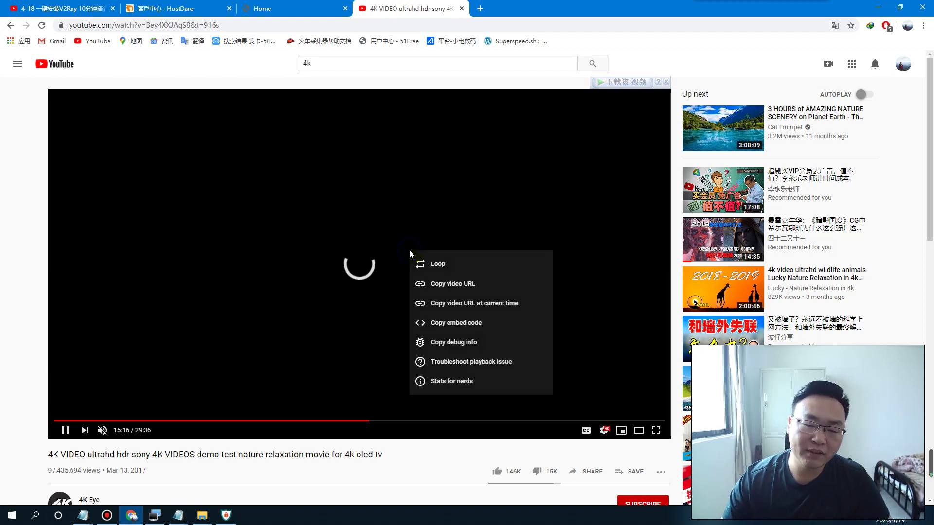
{"action": "left_click", "coordinate": [445, 382]}
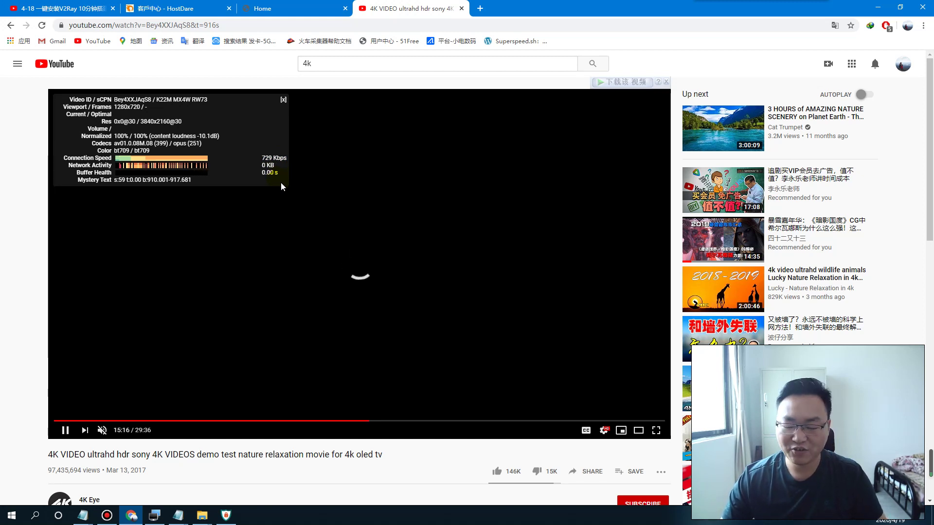
{"action": "left_click", "coordinate": [284, 101]}
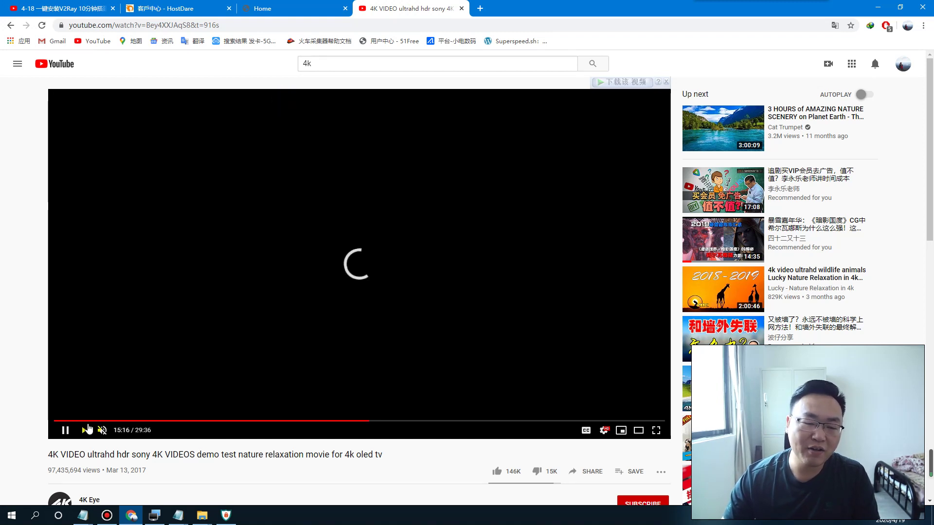
{"action": "right_click", "coordinate": [309, 223]}
{"action": "left_click", "coordinate": [357, 348]}
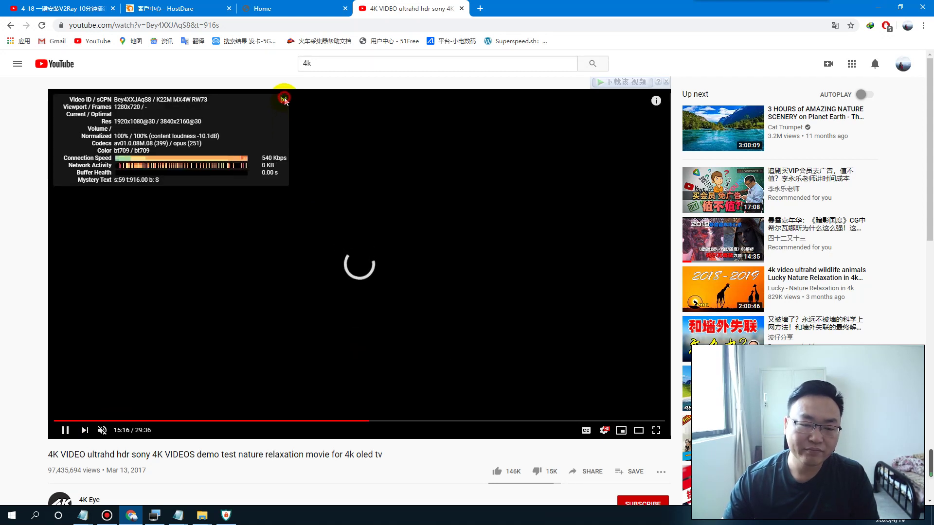
{"action": "left_click", "coordinate": [284, 100]}
{"action": "left_click", "coordinate": [65, 430]}
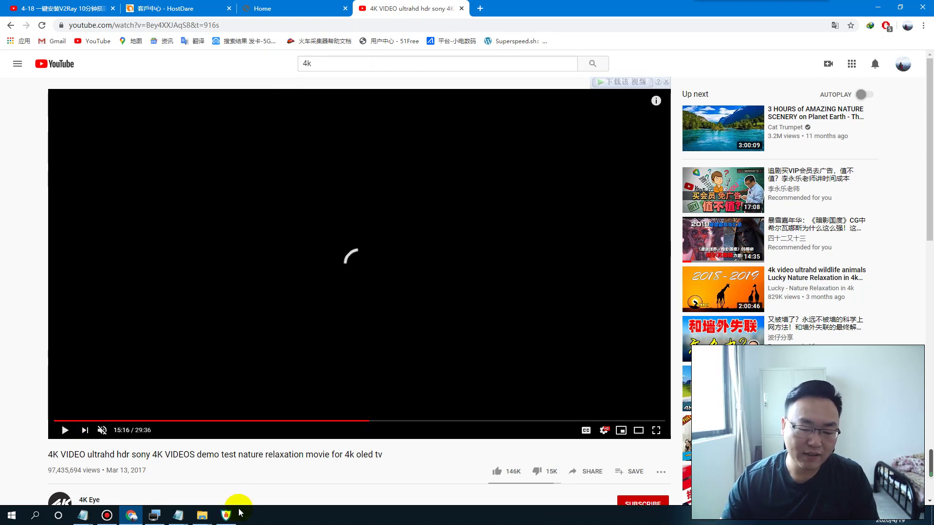
Step: Copy the BBR one-click install command for tcp.sh from the TJ安装.txt notes
{"action": "left_click", "coordinate": [154, 515]}
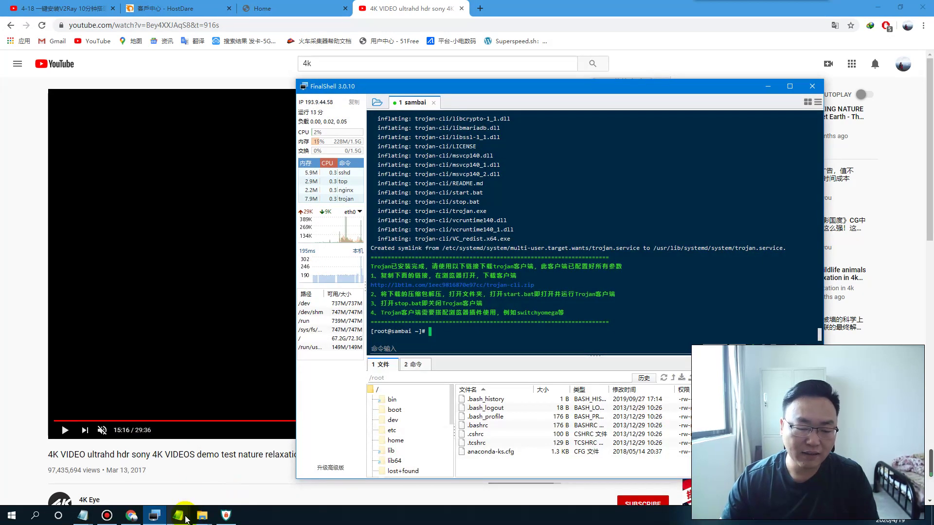
{"action": "mouse_move", "coordinate": [186, 520]}
{"action": "left_click", "coordinate": [119, 469]}
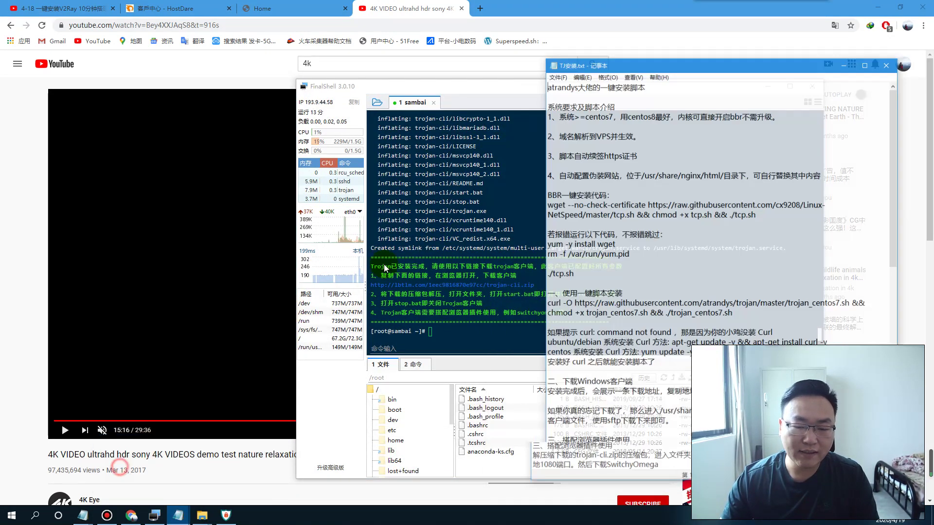
{"action": "left_click_drag", "start_coordinate": [785, 199], "coordinate": [568, 188]}
{"action": "right_click", "coordinate": [630, 196]}
{"action": "left_click", "coordinate": [654, 227]}
Step: Run the copied tcp.sh command in the FinalShell session and choose option 2 to install the BBRplus kernel
{"action": "right_click", "coordinate": [434, 334]}
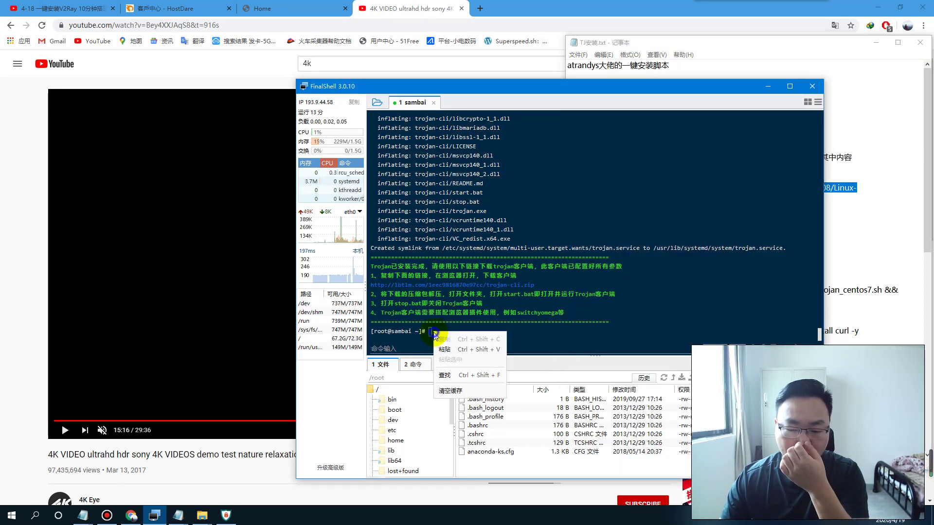
{"action": "left_click", "coordinate": [444, 349]}
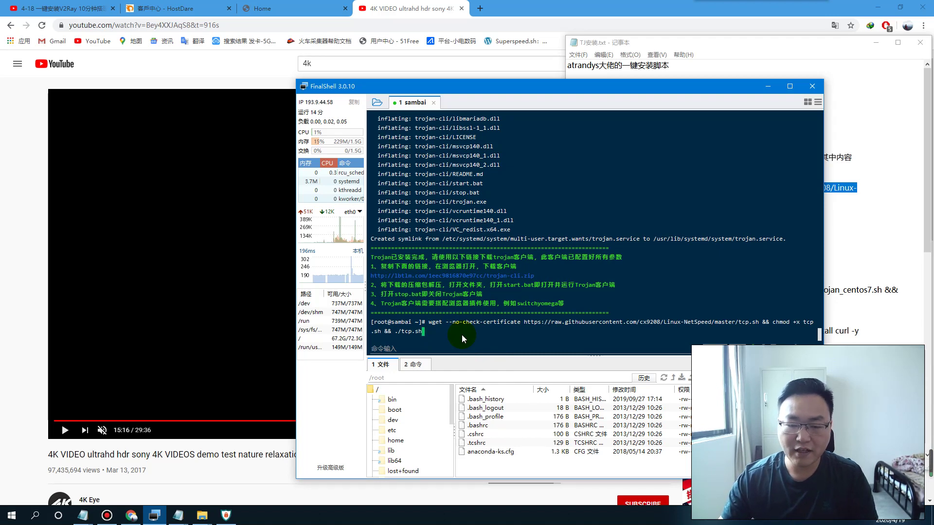
{"action": "key", "text": "Return"}
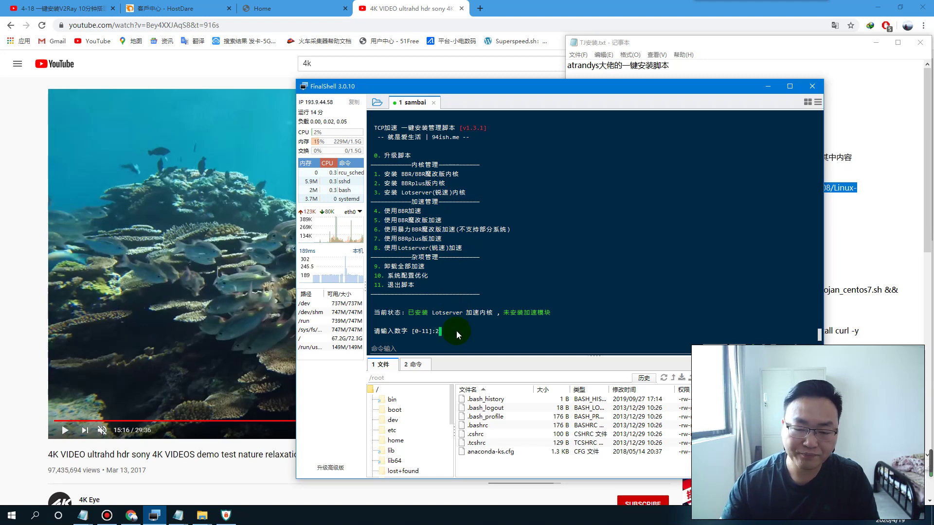
{"action": "type", "text": "2"}
{"action": "key", "text": "Return"}
Step: Return to Chrome, check the paused video's Stats for nerds and close the YouTube video tab
{"action": "right_click", "coordinate": [244, 271]}
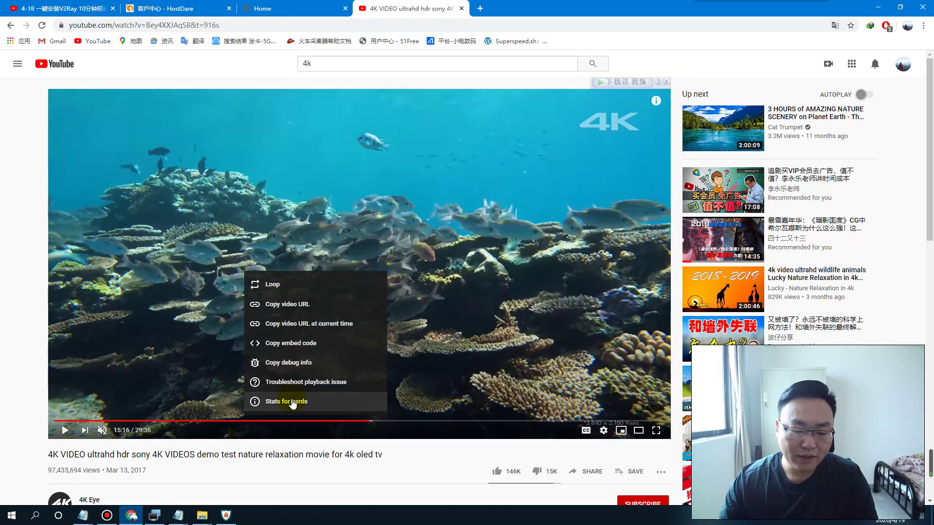
{"action": "left_click", "coordinate": [291, 400]}
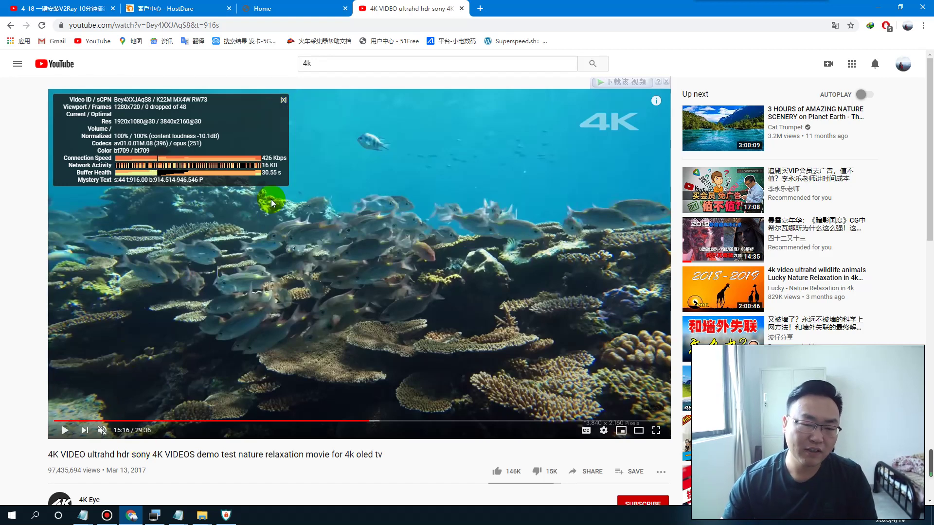
{"action": "left_click", "coordinate": [284, 101]}
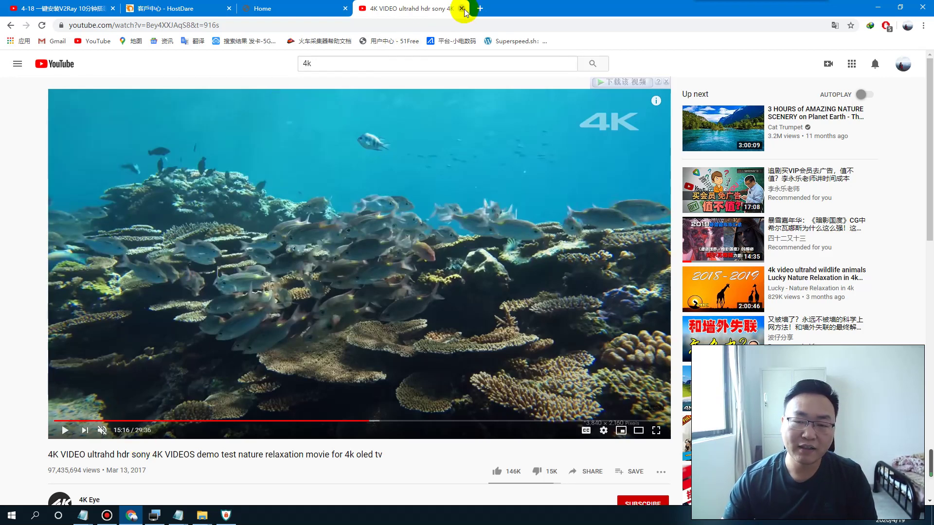
{"action": "left_click", "coordinate": [461, 9]}
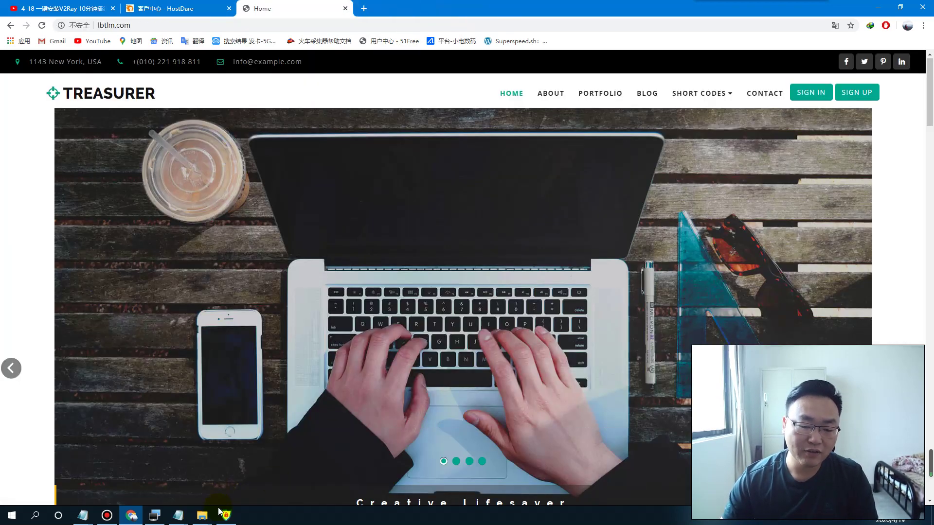
Step: Check the kernel installation in FinalShell and look through the disguise website at lbtlm.com from header to footer
{"action": "left_click", "coordinate": [156, 514]}
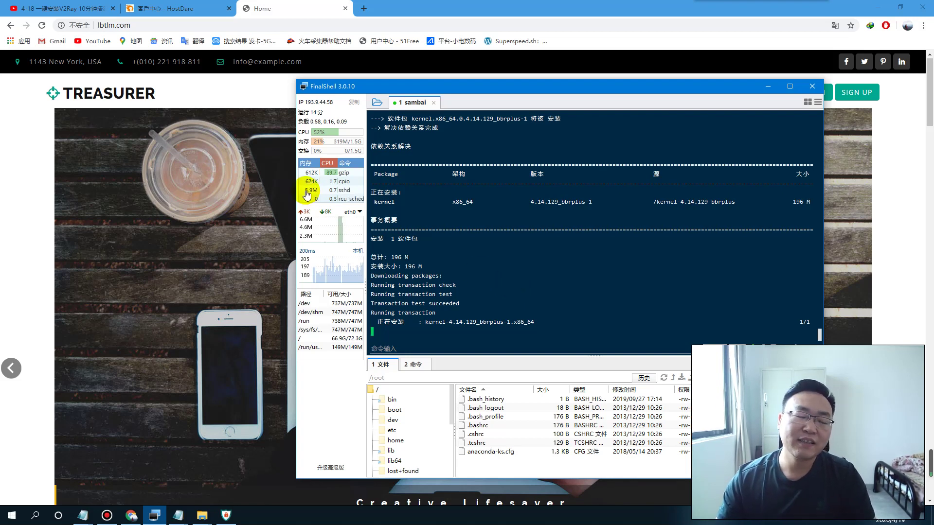
{"action": "left_click", "coordinate": [314, 13]}
{"action": "scroll", "coordinate": [477, 352], "scroll_direction": "down", "scroll_amount": 4}
{"action": "scroll", "coordinate": [477, 353], "scroll_direction": "down", "scroll_amount": 15}
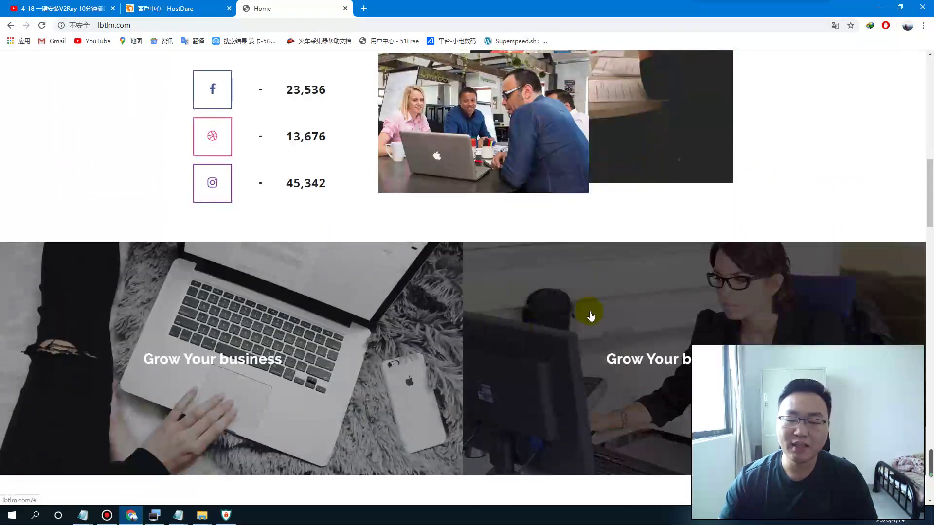
{"action": "scroll", "coordinate": [525, 304], "scroll_direction": "down", "scroll_amount": 15}
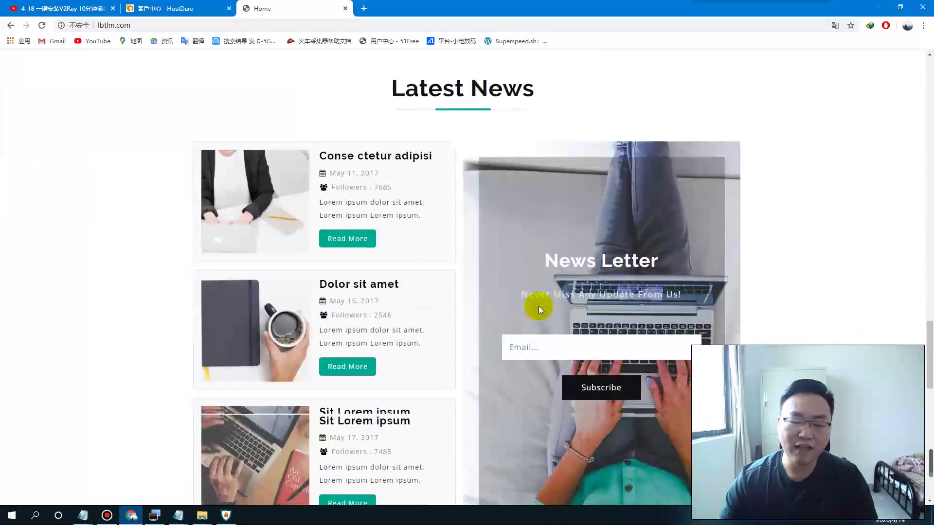
{"action": "scroll", "coordinate": [616, 316], "scroll_direction": "down", "scroll_amount": 8}
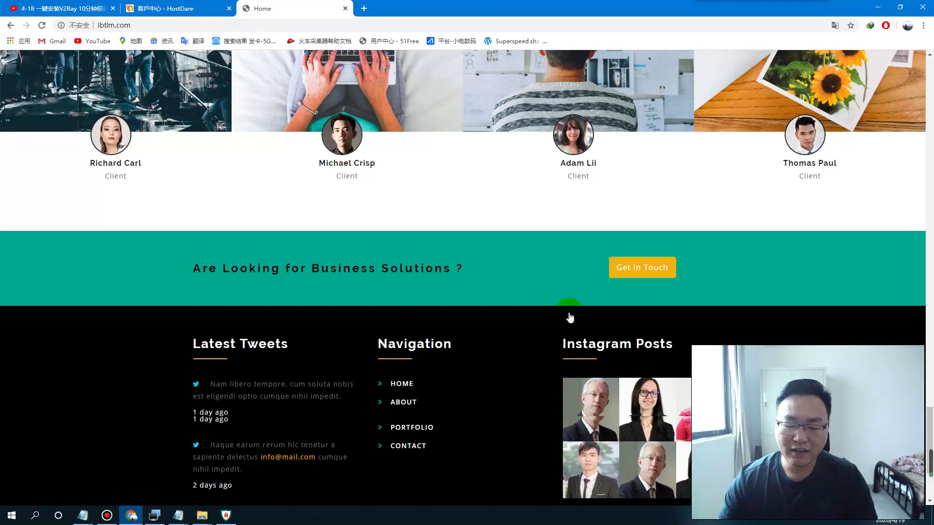
{"action": "scroll", "coordinate": [555, 327], "scroll_direction": "up", "scroll_amount": 10}
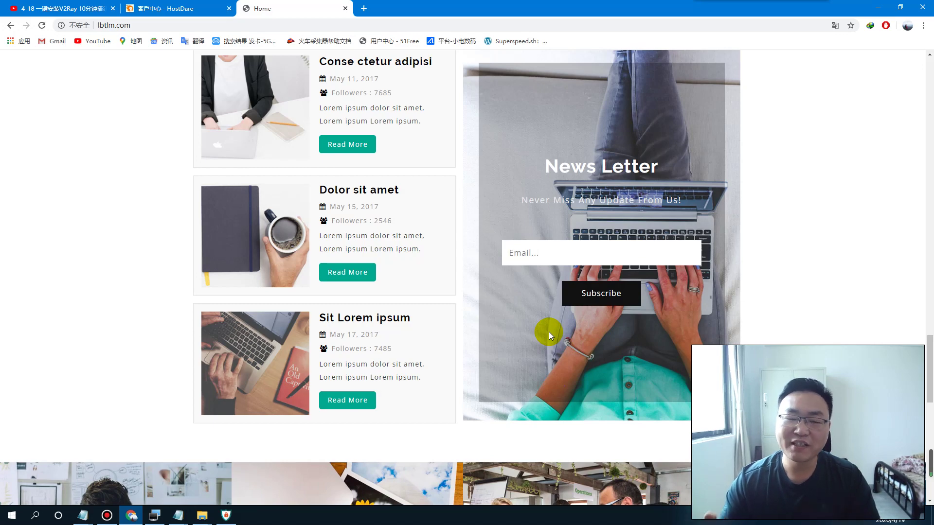
{"action": "scroll", "coordinate": [529, 374], "scroll_direction": "down", "scroll_amount": 1}
{"action": "scroll", "coordinate": [530, 373], "scroll_direction": "down", "scroll_amount": 10}
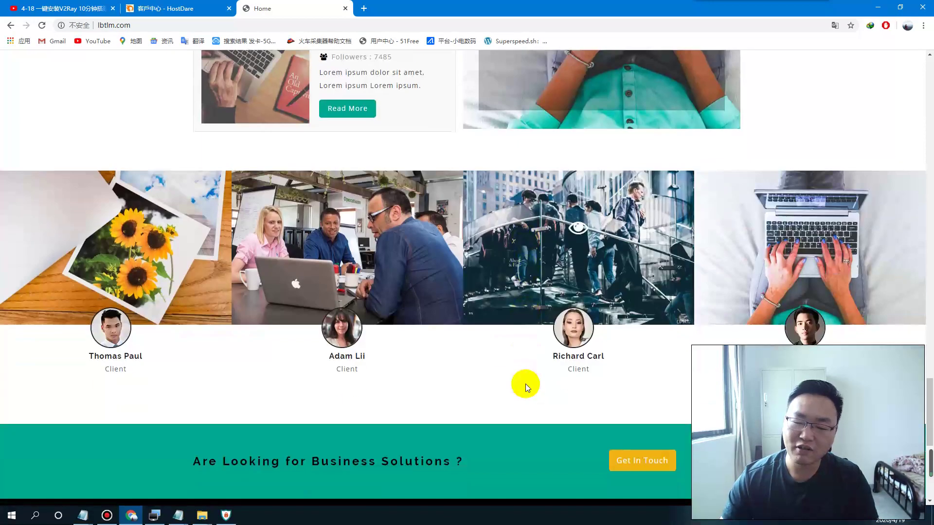
{"action": "scroll", "coordinate": [522, 389], "scroll_direction": "down", "scroll_amount": 1}
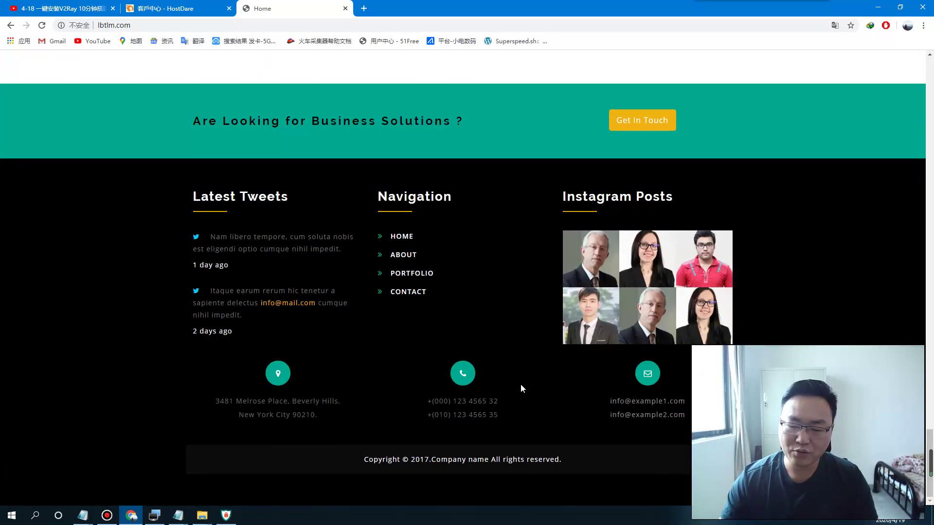
{"action": "scroll", "coordinate": [523, 389], "scroll_direction": "up", "scroll_amount": 9}
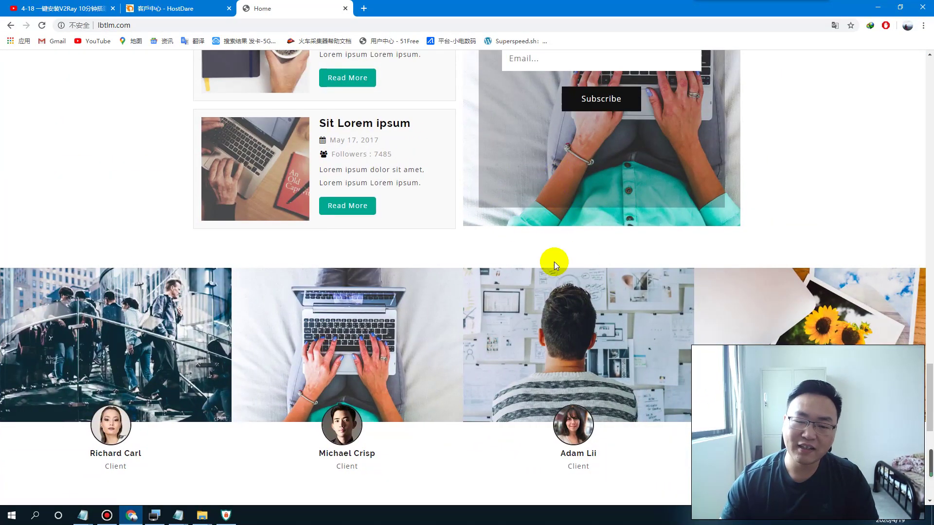
{"action": "scroll", "coordinate": [559, 267], "scroll_direction": "up", "scroll_amount": 5}
{"action": "scroll", "coordinate": [561, 269], "scroll_direction": "up", "scroll_amount": 12}
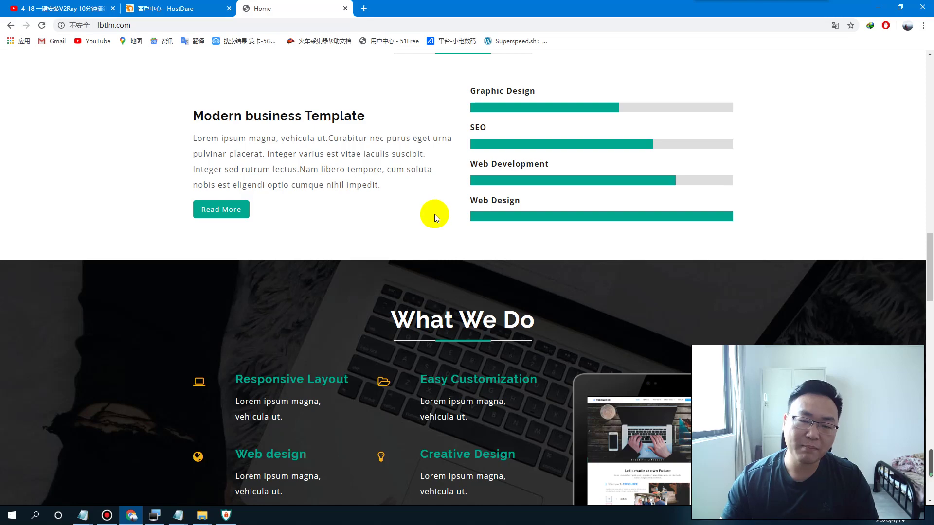
{"action": "scroll", "coordinate": [439, 228], "scroll_direction": "up", "scroll_amount": 15}
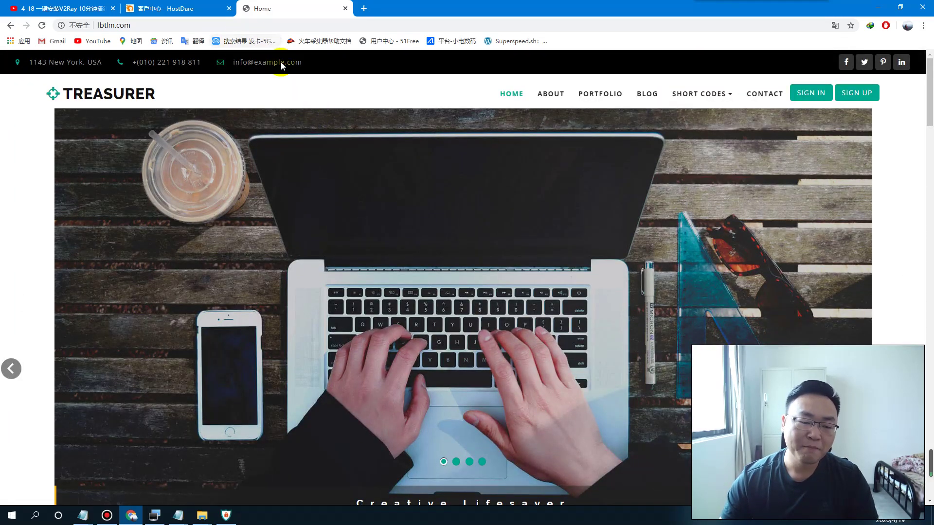
Step: Answer y to reboot the VPS from FinalShell, close the dropped session and reconnect to sambai
{"action": "left_click", "coordinate": [154, 516]}
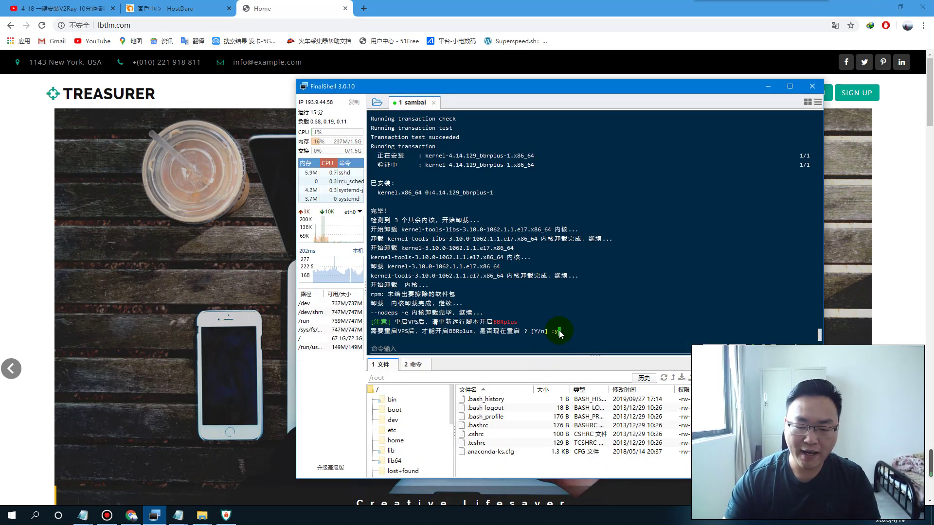
{"action": "key", "text": "Return"}
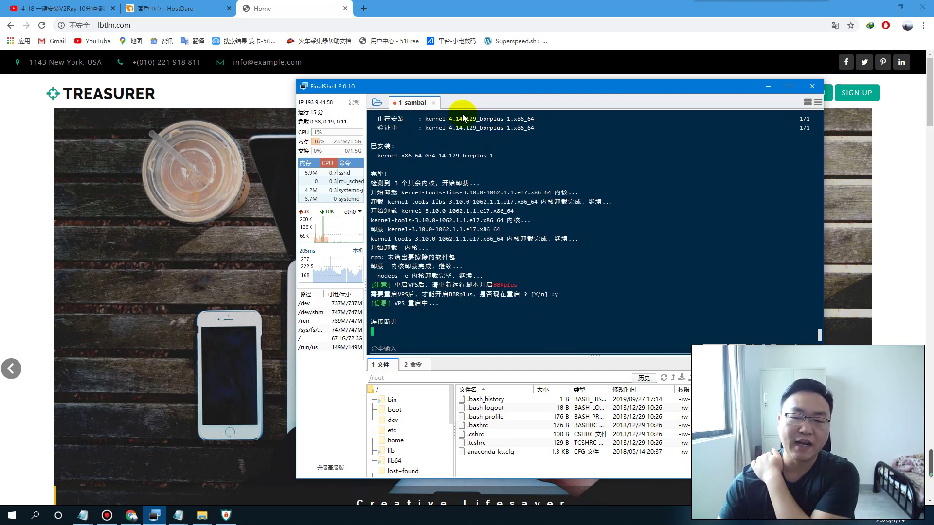
{"action": "left_click", "coordinate": [433, 103]}
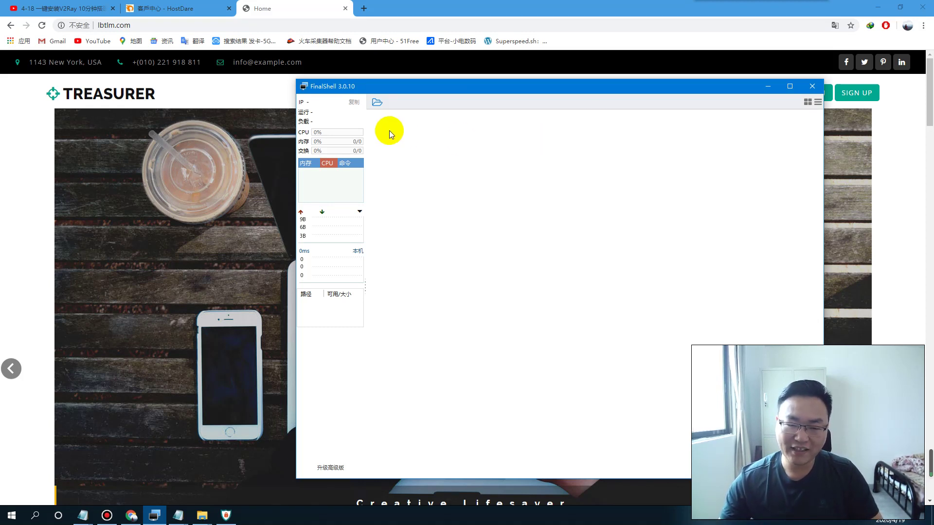
{"action": "left_click", "coordinate": [376, 102]}
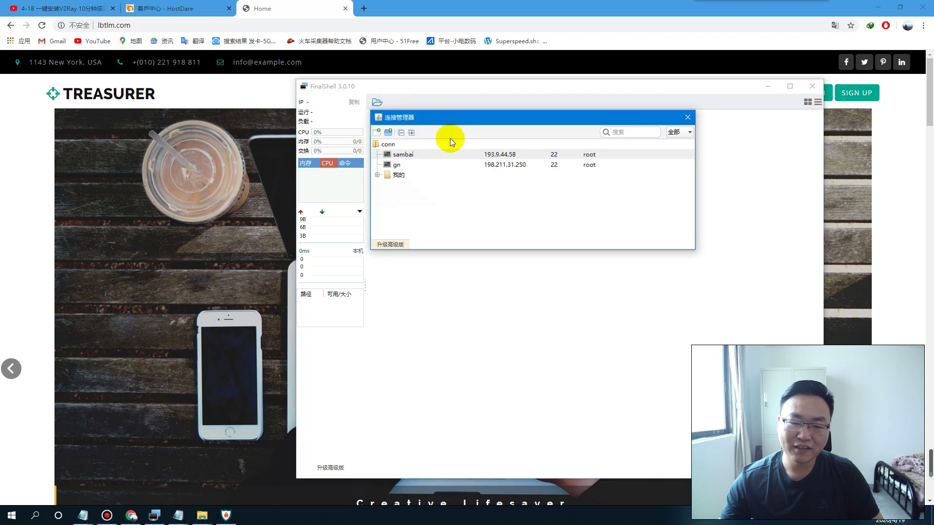
{"action": "double_click", "coordinate": [425, 155]}
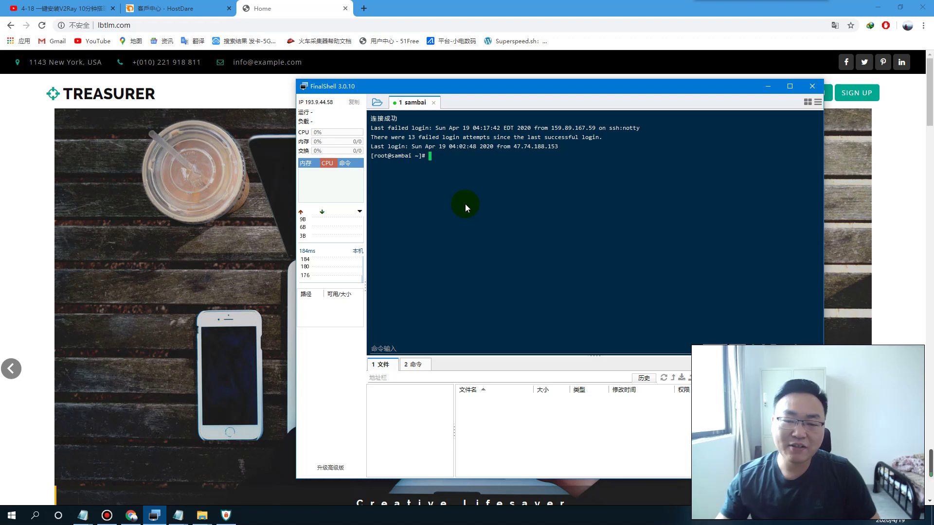
Step: Run the tcp.sh script again on the VPS and choose option 7 to enable BBRplus acceleration
{"action": "right_click", "coordinate": [431, 156]}
{"action": "left_click", "coordinate": [456, 172]}
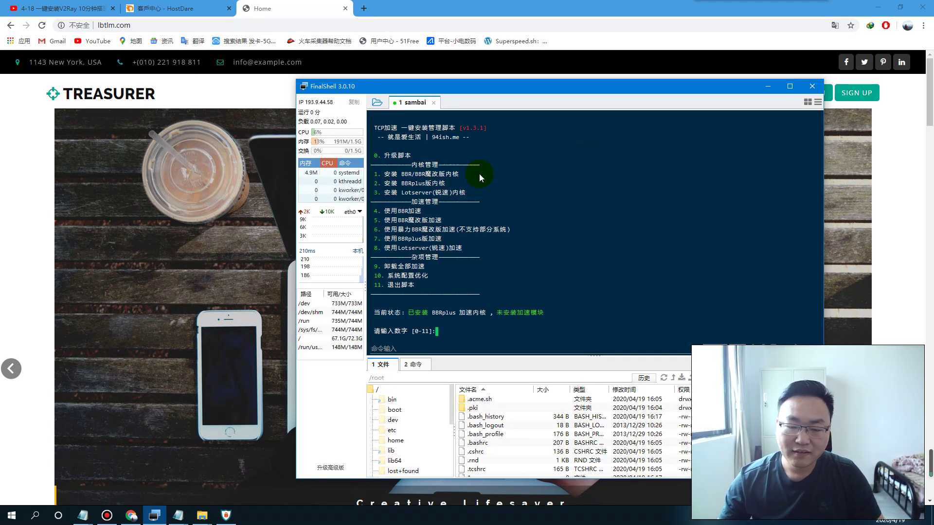
{"action": "key", "text": "ctrl+shift+1"}
{"action": "mouse_move", "coordinate": [512, 321]}
{"action": "left_mouse_down"}
{"action": "mouse_move", "coordinate": [428, 339]}
{"action": "mouse_move", "coordinate": [467, 298]}
{"action": "left_mouse_up"}
{"action": "key", "text": "ctrl+shift+1"}
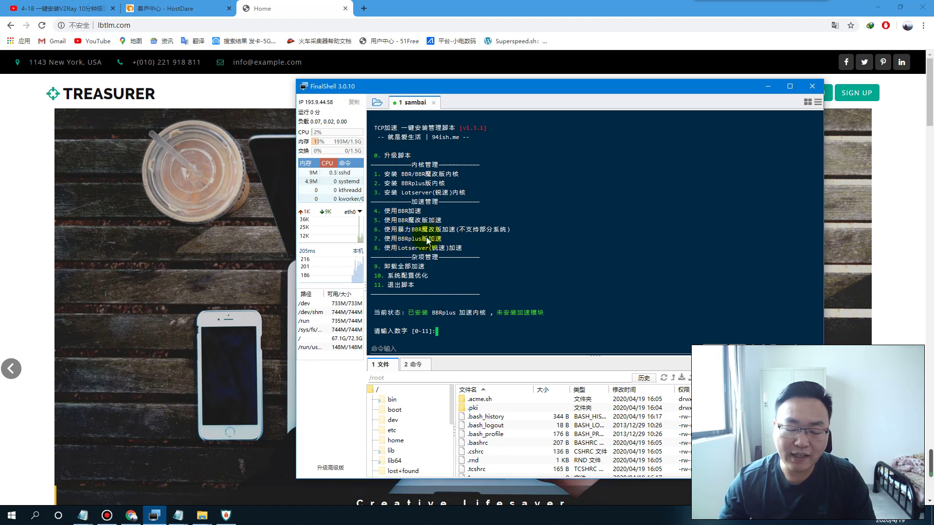
{"action": "type", "text": "7"}
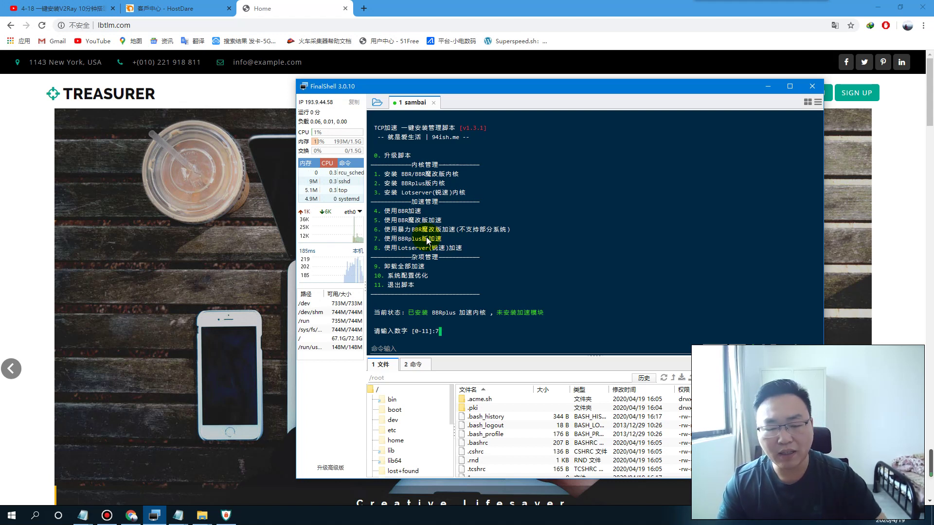
{"action": "key", "text": "Return"}
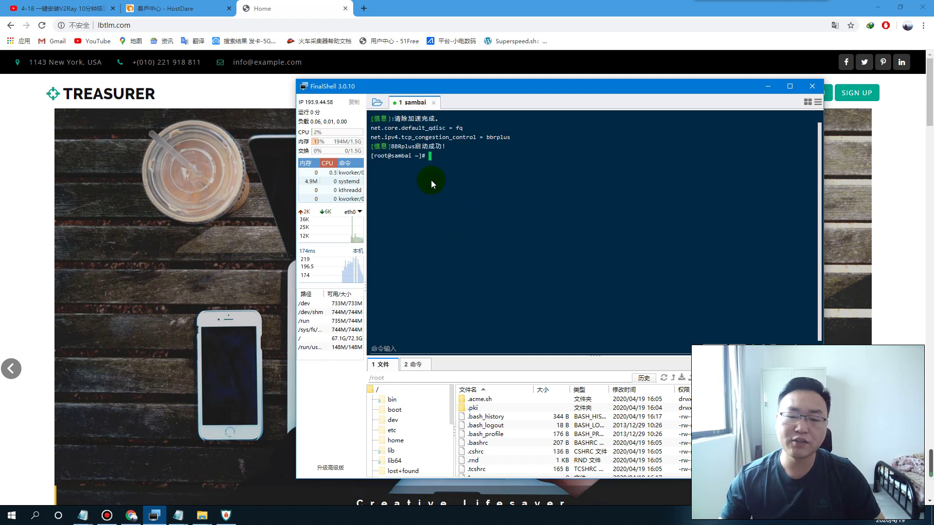
Step: Look through the TJ安装.txt installation notes in Notepad and close the file
{"action": "left_click", "coordinate": [178, 515]}
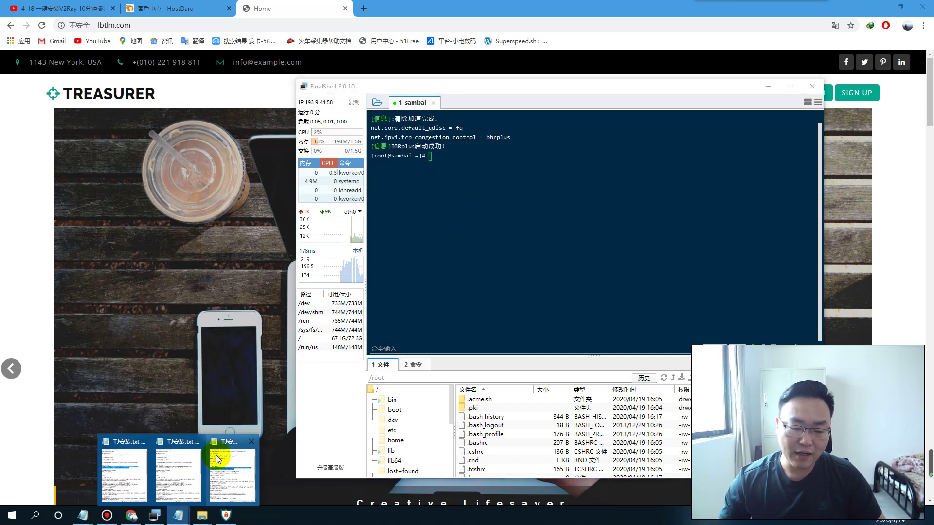
{"action": "left_click", "coordinate": [132, 471]}
{"action": "scroll", "coordinate": [657, 256], "scroll_direction": "down", "scroll_amount": 1}
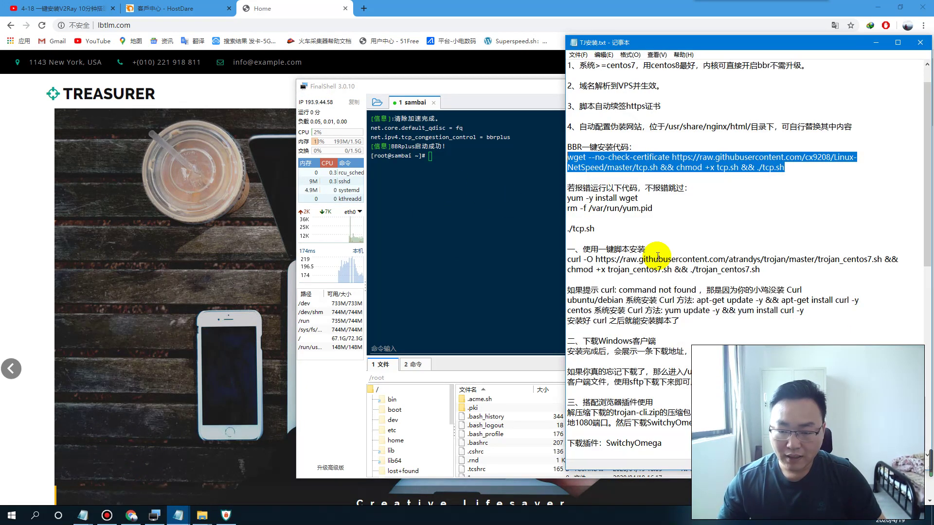
{"action": "scroll", "coordinate": [658, 255], "scroll_direction": "down", "scroll_amount": 15}
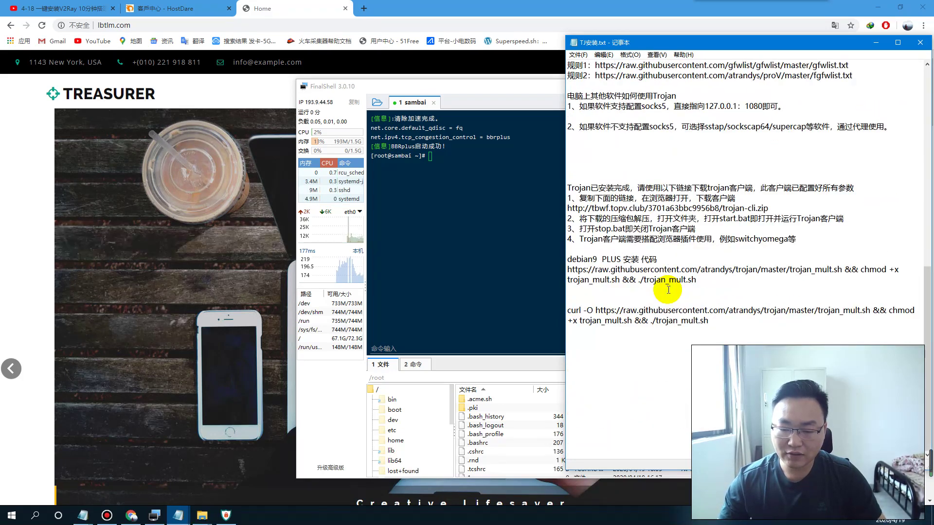
{"action": "scroll", "coordinate": [668, 290], "scroll_direction": "up", "scroll_amount": 6}
{"action": "left_click", "coordinate": [920, 42]}
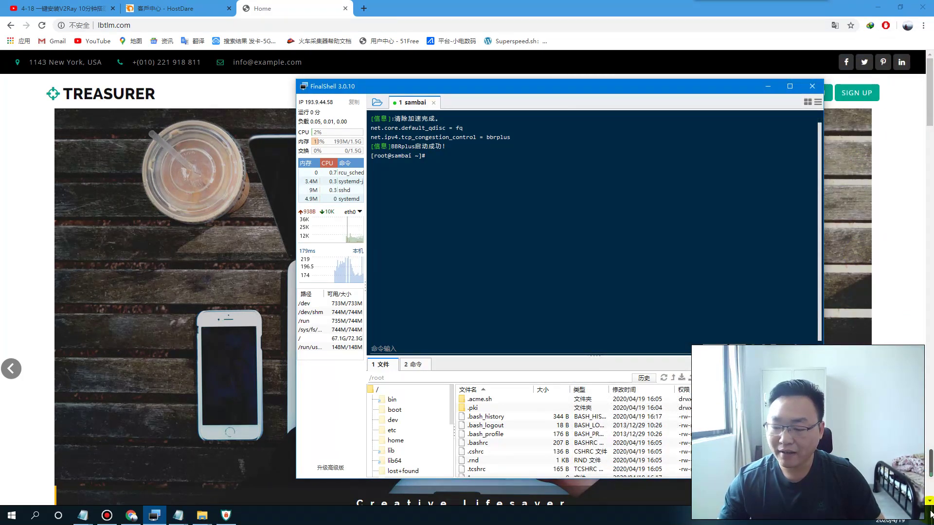
Step: Move FinalShell clear of the desktop file list and check the v2ray autostart and service start commands in V2简易一键安装脚本.txt
{"action": "left_click", "coordinate": [930, 514]}
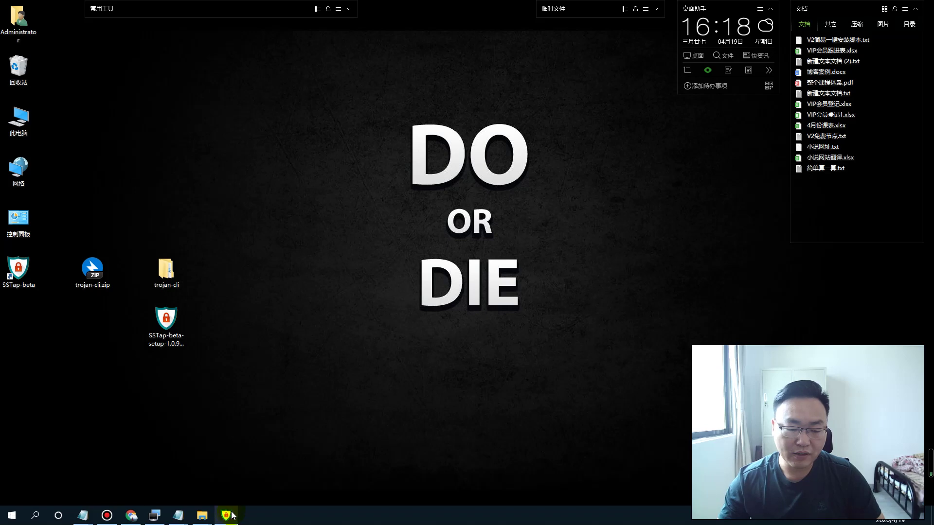
{"action": "left_click", "coordinate": [154, 515]}
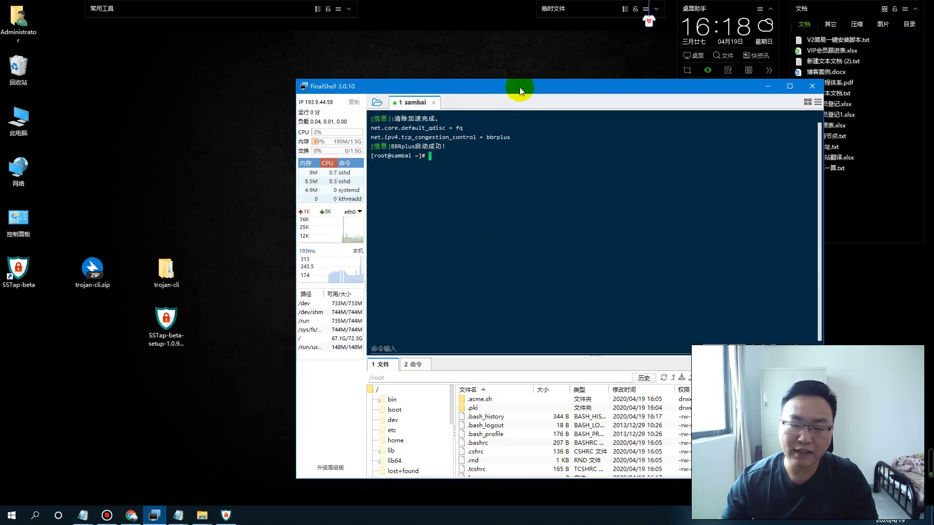
{"action": "left_click_drag", "start_coordinate": [520, 86], "coordinate": [330, 93]}
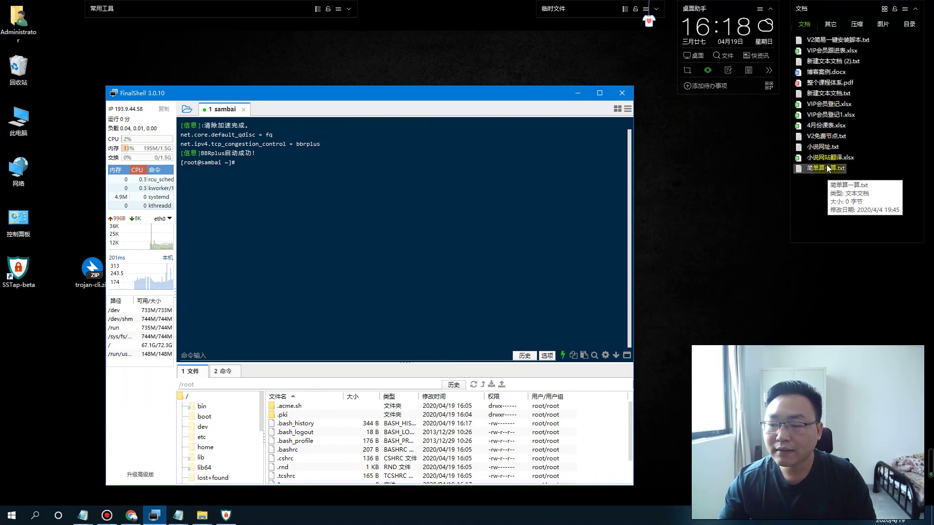
{"action": "left_click", "coordinate": [822, 43]}
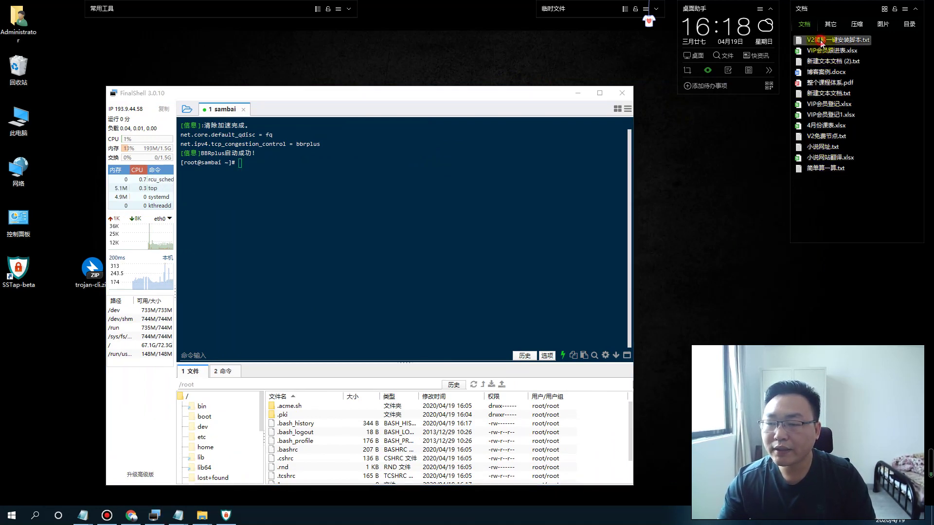
{"action": "scroll", "coordinate": [716, 243], "scroll_direction": "down", "scroll_amount": 15}
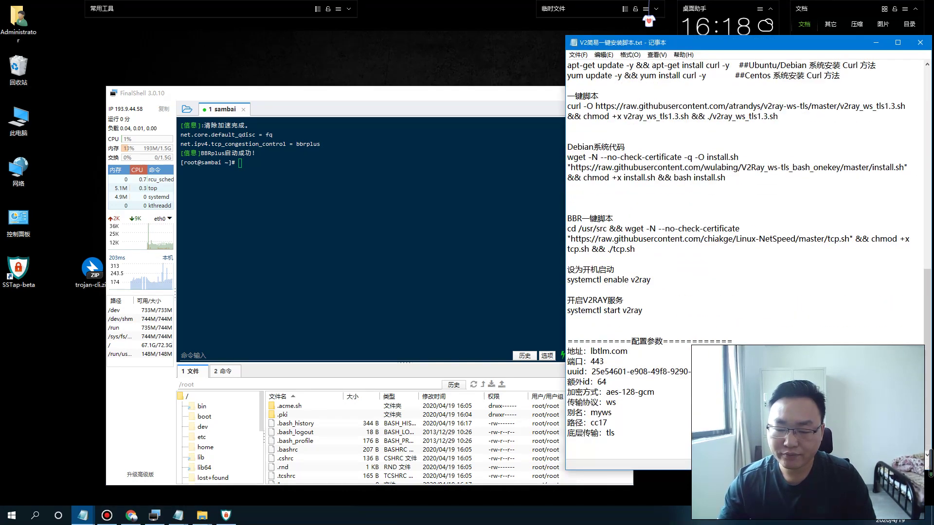
{"action": "left_click_drag", "start_coordinate": [580, 280], "coordinate": [650, 304]}
{"action": "left_click", "coordinate": [653, 309]}
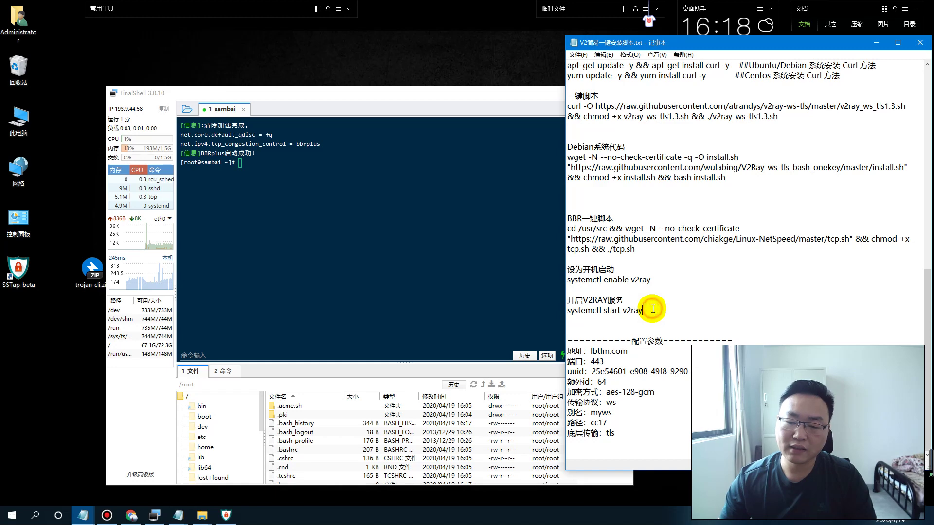
{"action": "left_click", "coordinate": [870, 48]}
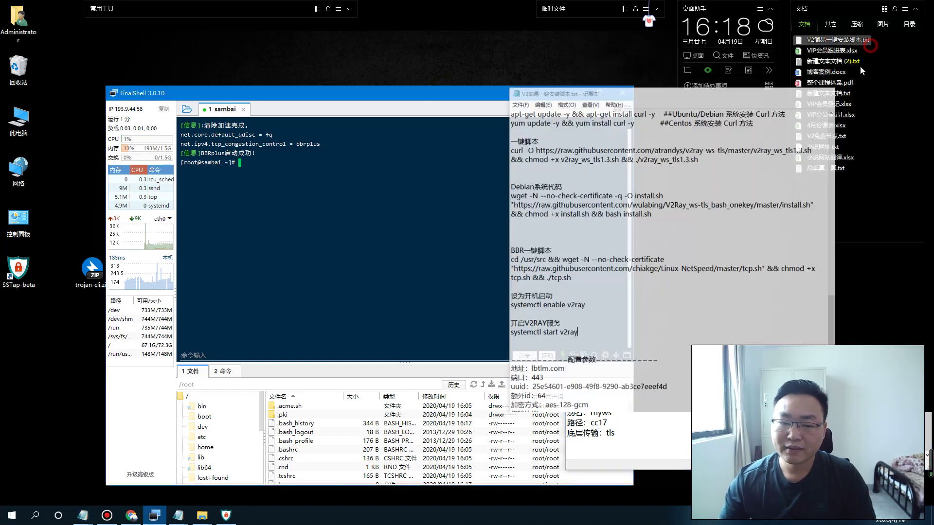
Step: Switch to Chrome and try to load YouTube, including one page reload
{"action": "left_click", "coordinate": [131, 516]}
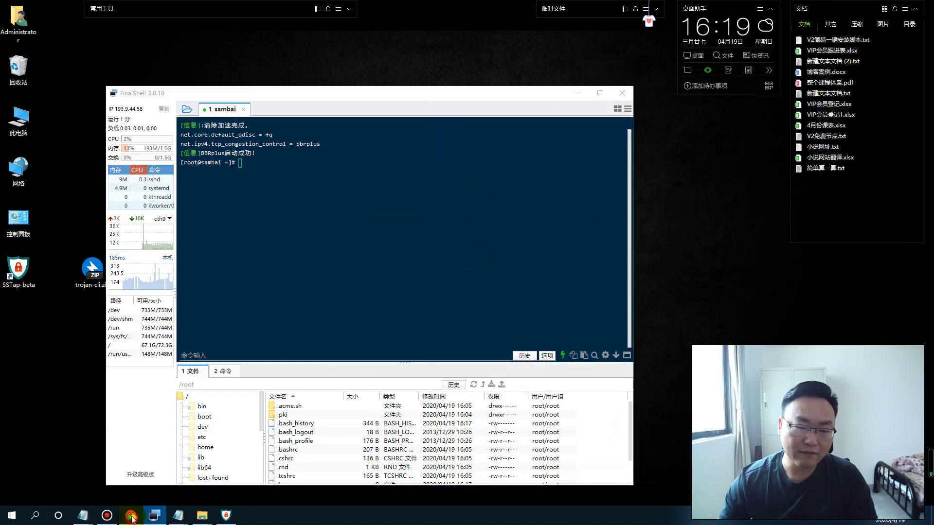
{"action": "left_click", "coordinate": [93, 41]}
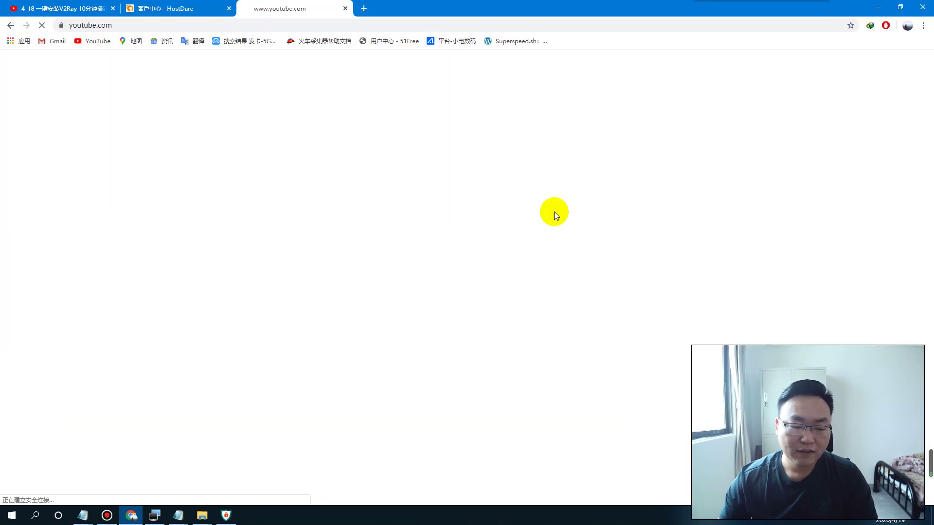
{"action": "left_click", "coordinate": [342, 317]}
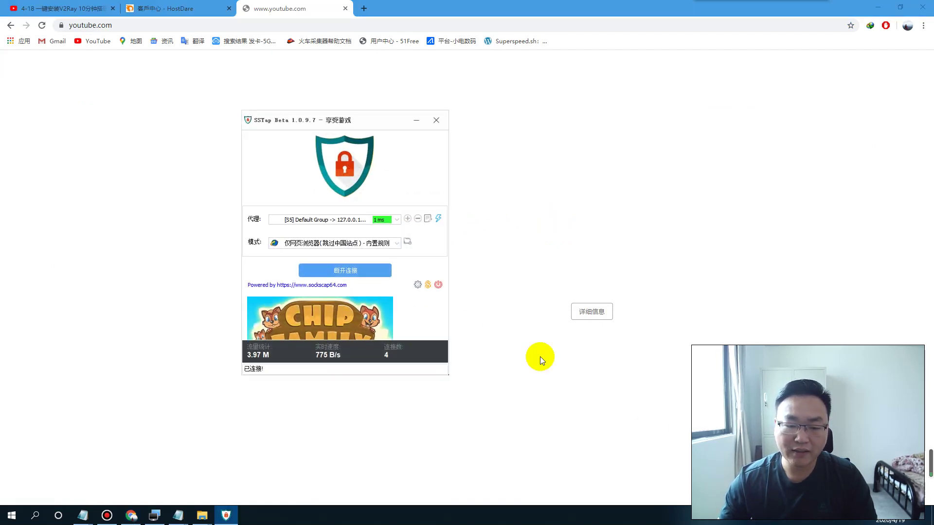
Step: Disconnect SSTap and try to reconnect it, and restart the Trojan client from the trojan-cli folder with stop.bat and start.bat
{"action": "left_click", "coordinate": [346, 269]}
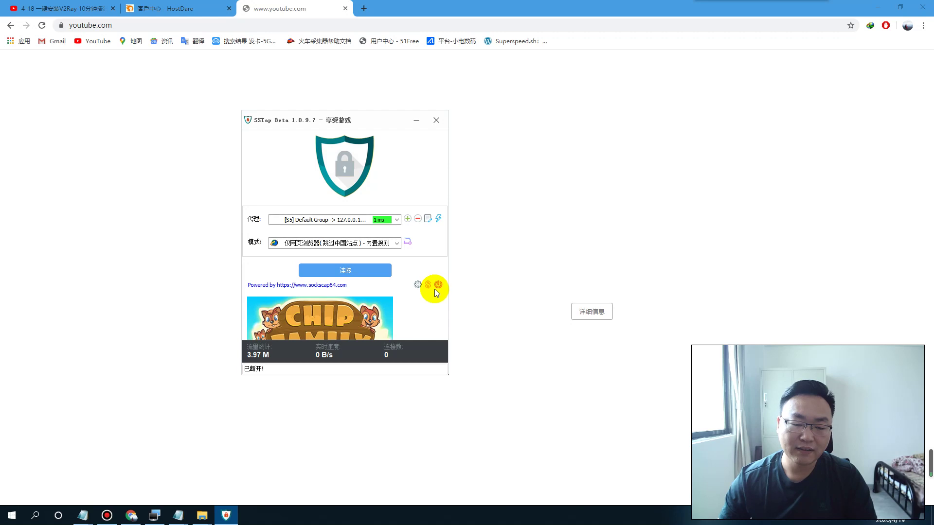
{"action": "left_click", "coordinate": [345, 270]}
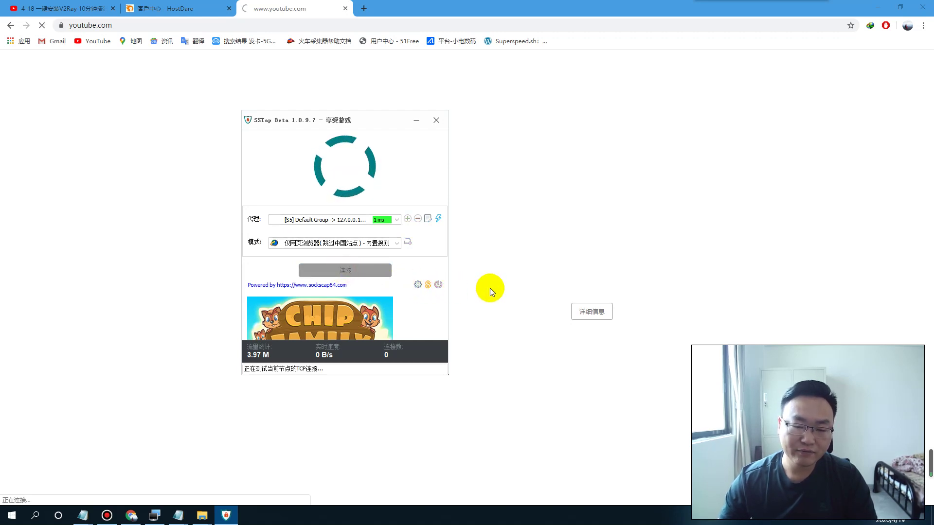
{"action": "mouse_move", "coordinate": [202, 515]}
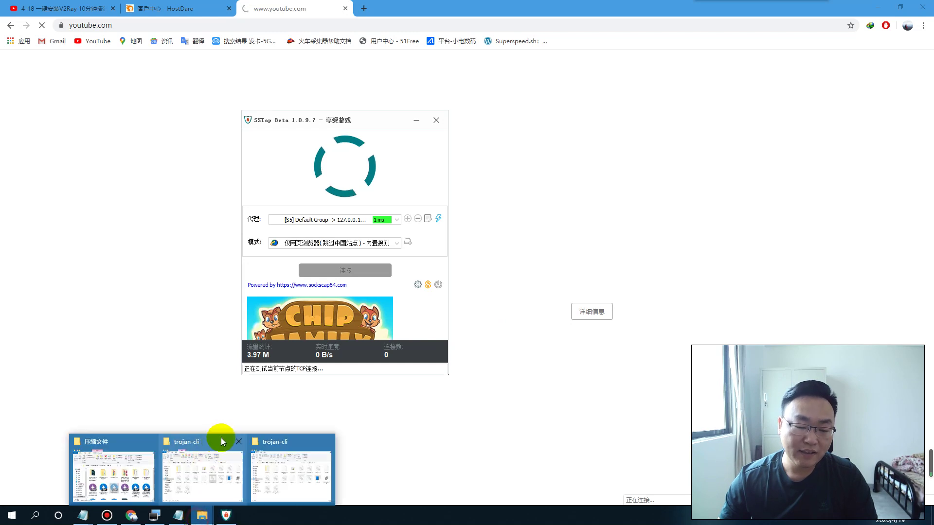
{"action": "left_click", "coordinate": [288, 471]}
{"action": "double_click", "coordinate": [519, 267]}
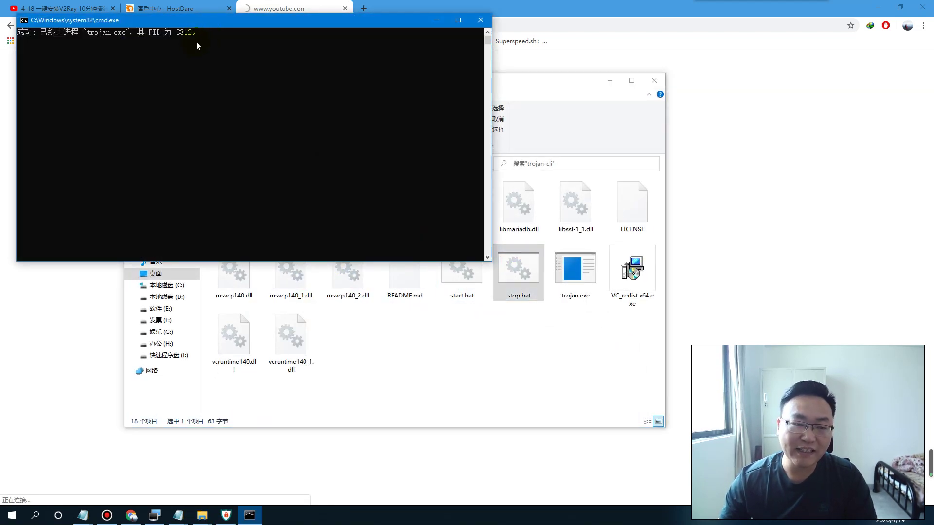
{"action": "left_click", "coordinate": [513, 343]}
{"action": "double_click", "coordinate": [468, 296]}
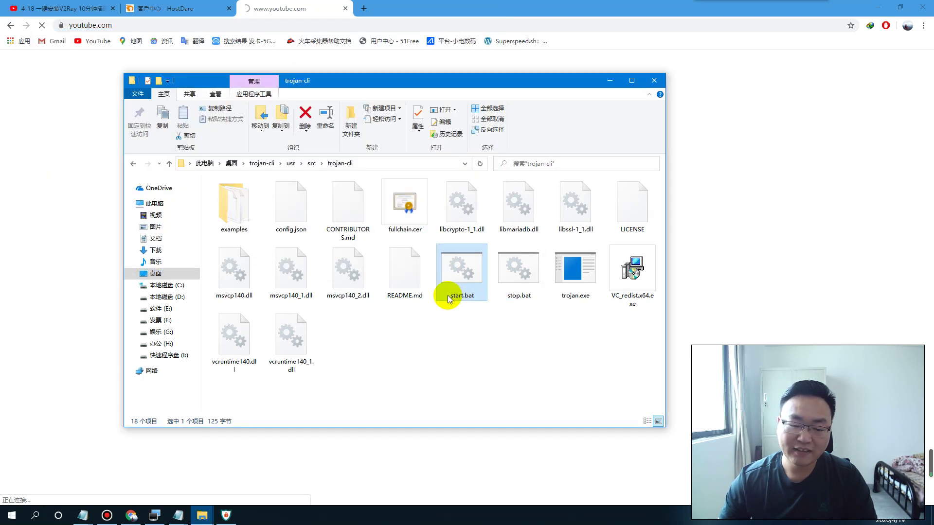
Step: Return to SSTap, test the local SOCKS5 proxy node and connect it
{"action": "left_click", "coordinate": [226, 515]}
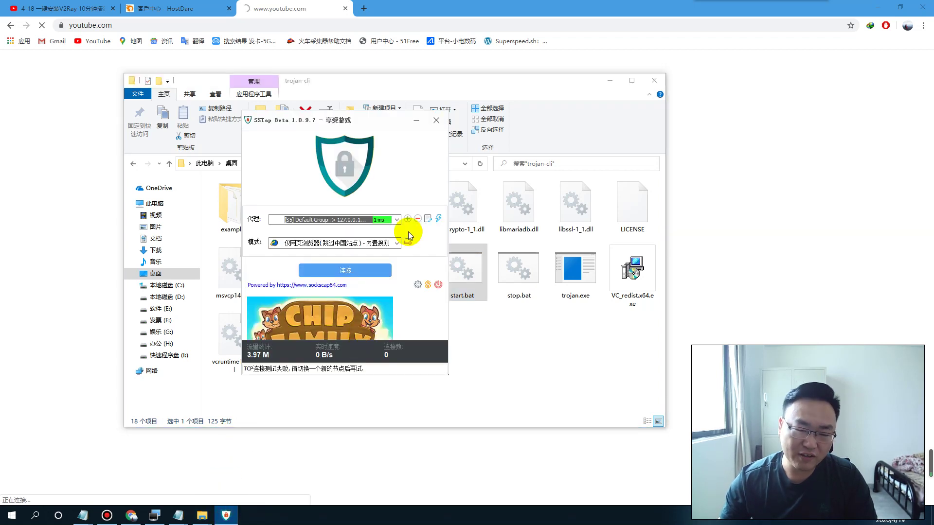
{"action": "left_click", "coordinate": [439, 219]}
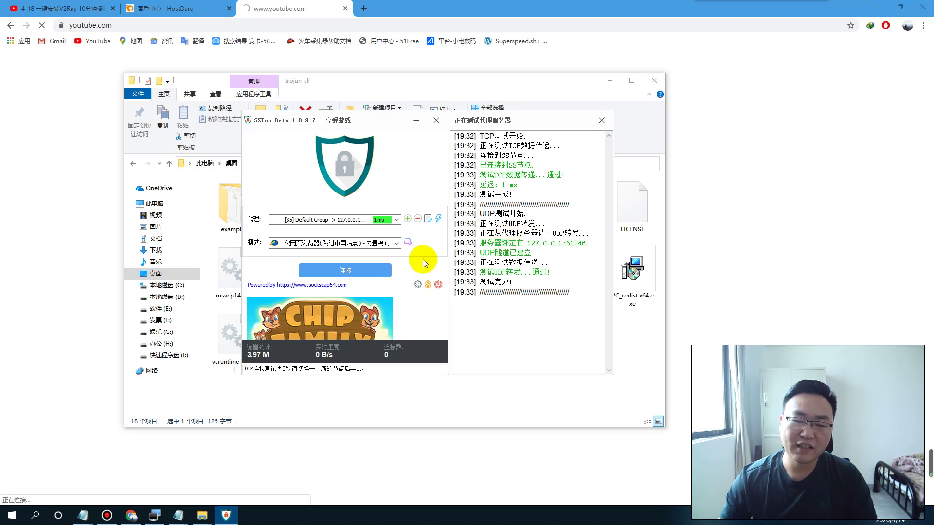
{"action": "left_click", "coordinate": [342, 271]}
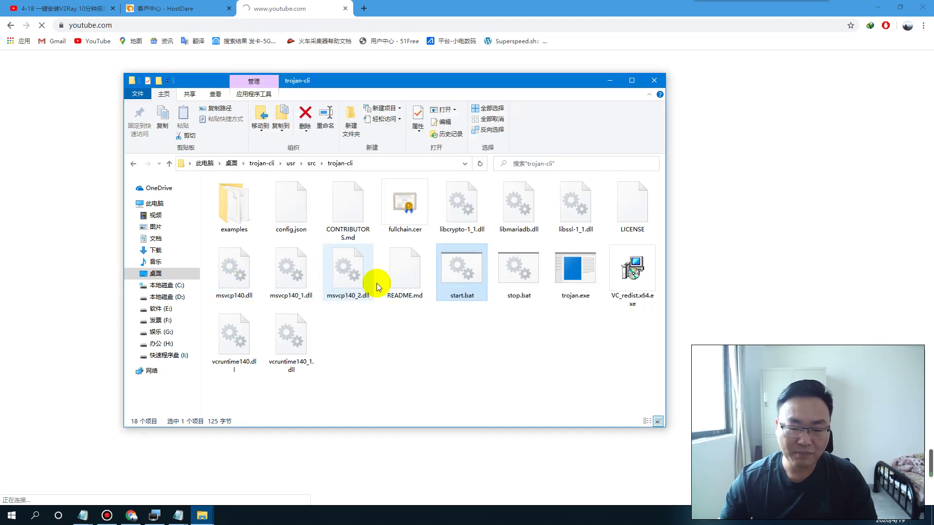
Step: Return to Chrome, load YouTube, search for 4k and open the first result, the 4K VIDEO ultrahd hdr sony video
{"action": "left_click", "coordinate": [720, 136]}
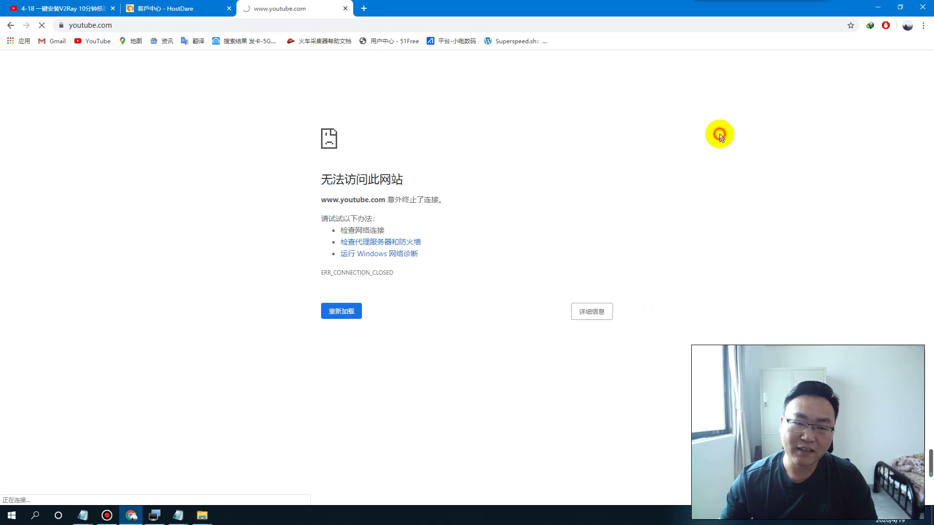
{"action": "left_click", "coordinate": [85, 41]}
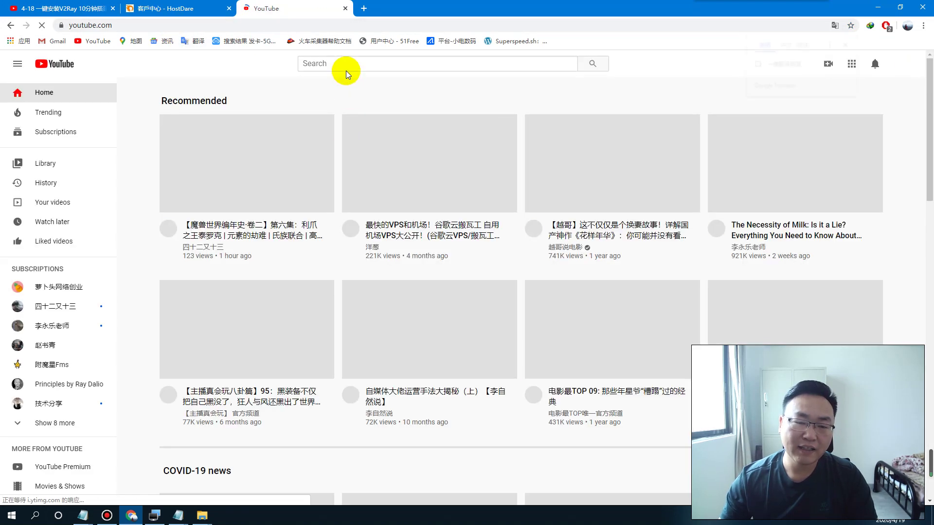
{"action": "left_click", "coordinate": [341, 64]}
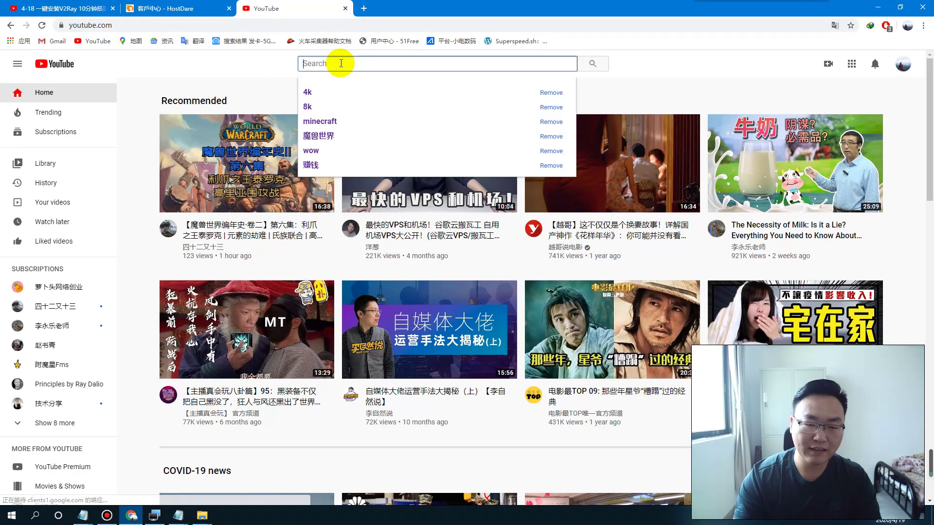
{"action": "left_click", "coordinate": [338, 92]}
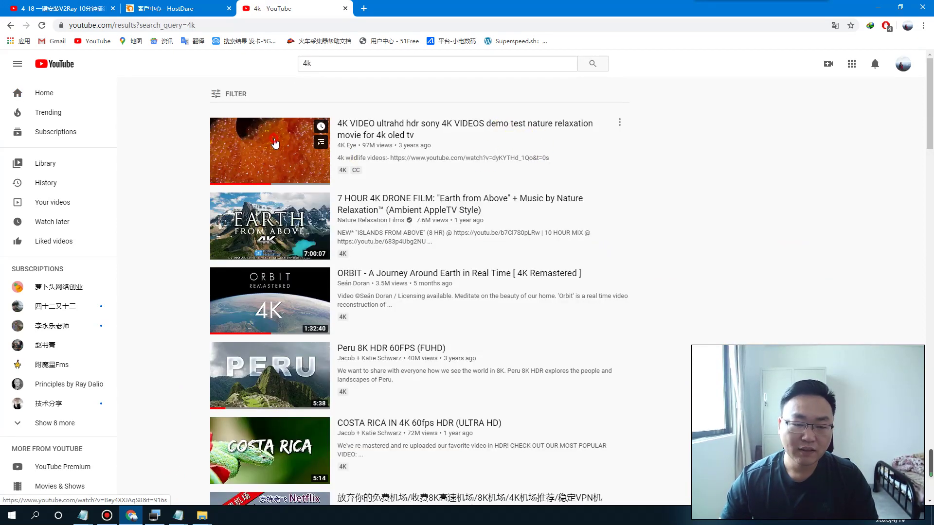
{"action": "left_click", "coordinate": [423, 159]}
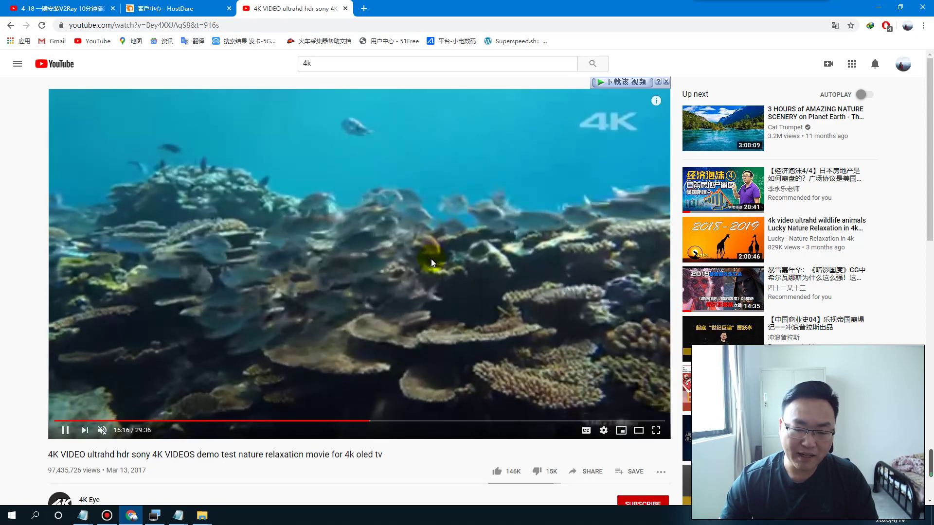
Step: Show Stats for nerds on the 4K video and set its playback quality to 2160p
{"action": "right_click", "coordinate": [417, 260]}
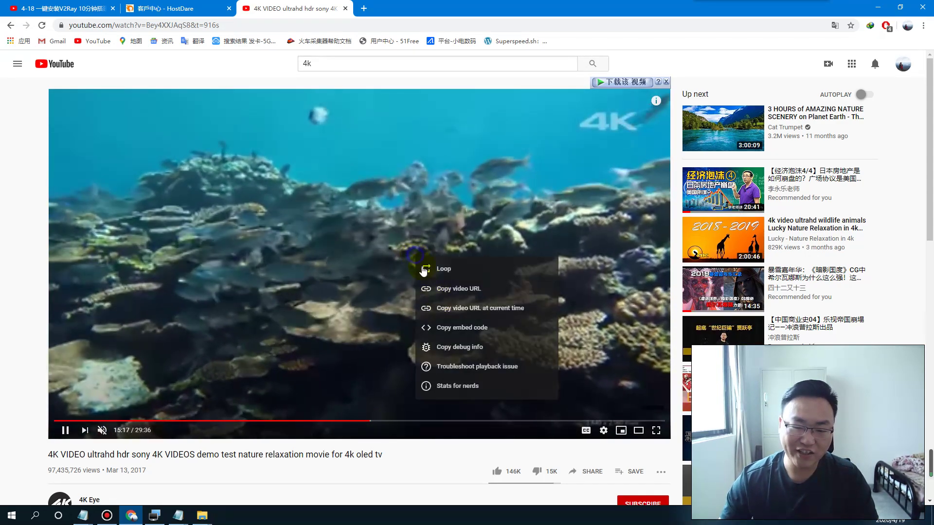
{"action": "left_click", "coordinate": [466, 386]}
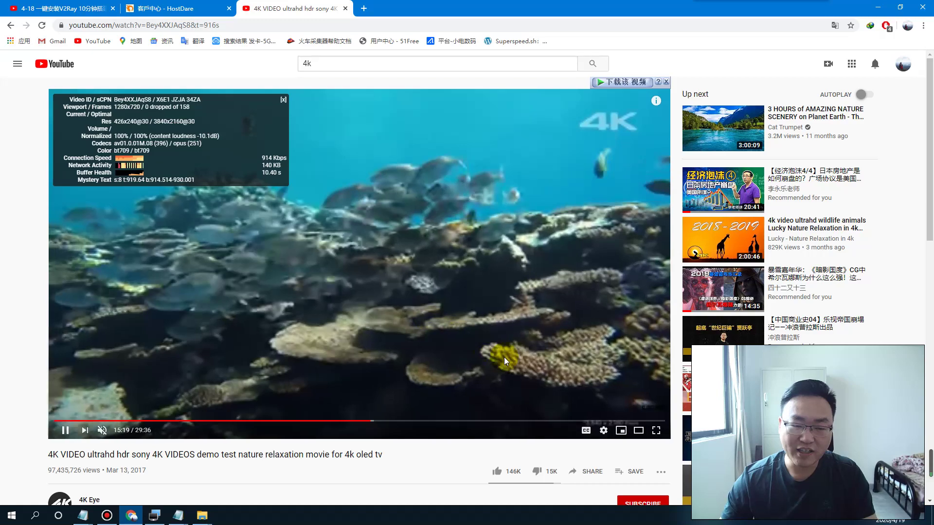
{"action": "left_click", "coordinate": [604, 430]}
{"action": "left_click", "coordinate": [614, 403]}
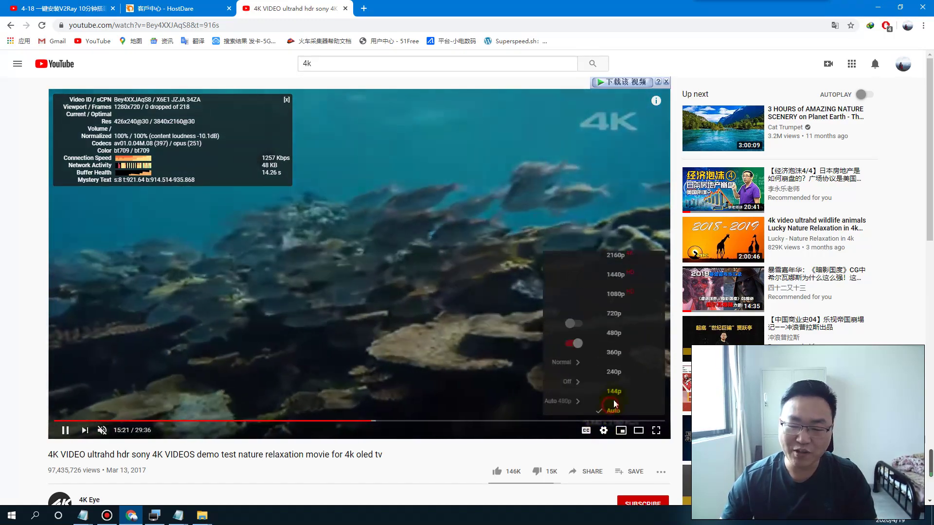
{"action": "left_click", "coordinate": [595, 255]}
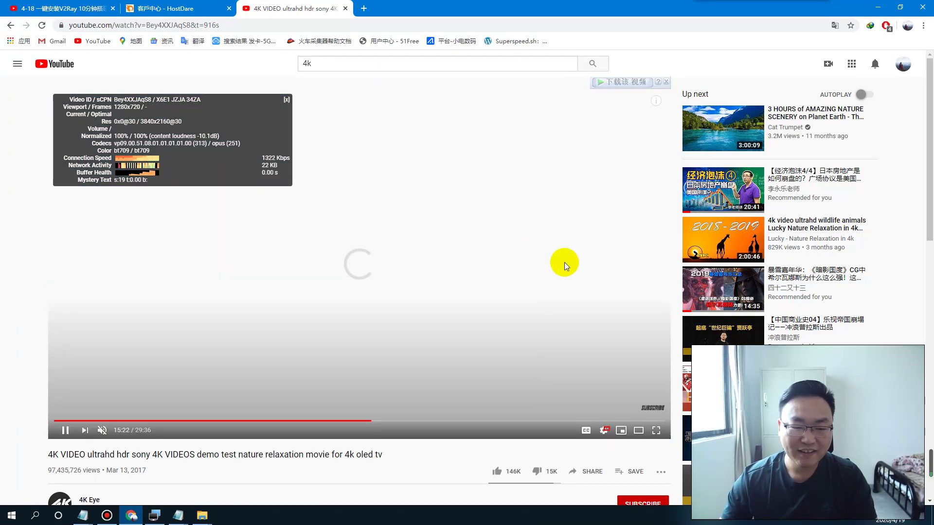